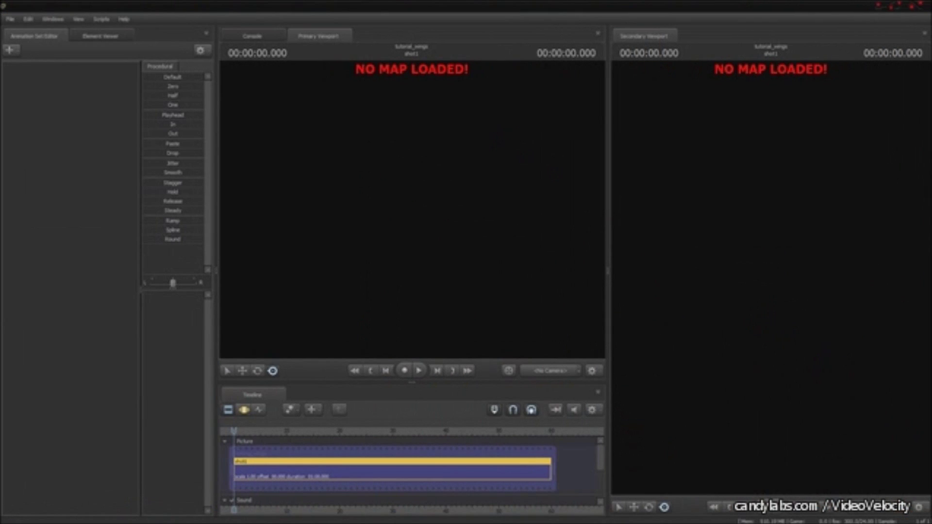
Zoom the timeline and place the playhead at about 00:00:02.041
{"action": "scroll", "coordinate": [412, 466], "scroll_direction": "up", "scroll_amount": 2}
{"action": "left_click", "coordinate": [250, 431]}
Load the brick-walled map into the shot, filtering the map list with '_sw'
{"action": "right_click", "coordinate": [374, 287]}
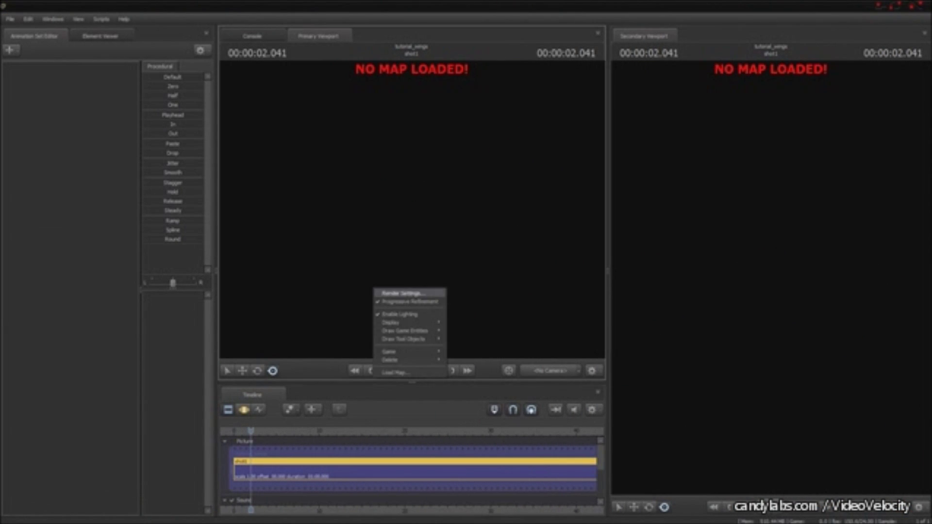
{"action": "key", "text": "Escape"}
{"action": "left_click", "coordinate": [417, 346]}
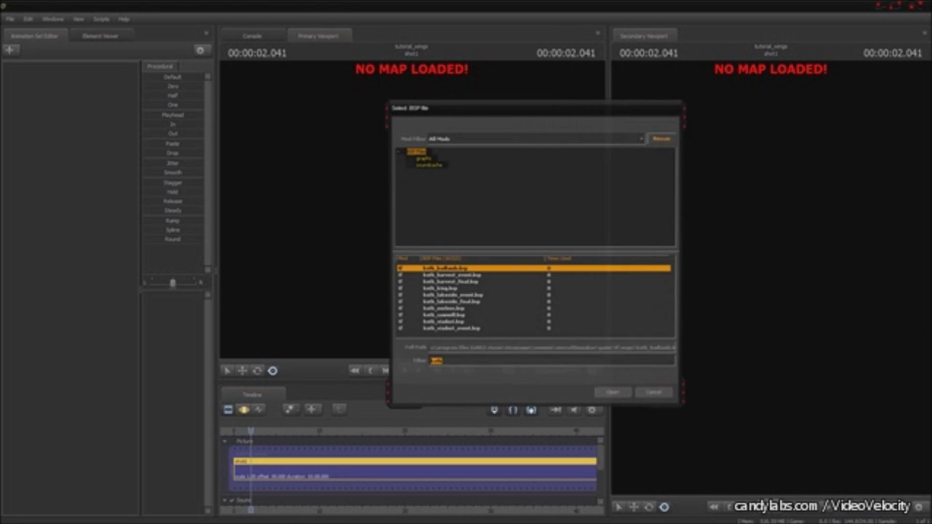
{"action": "type", "text": "_sw"}
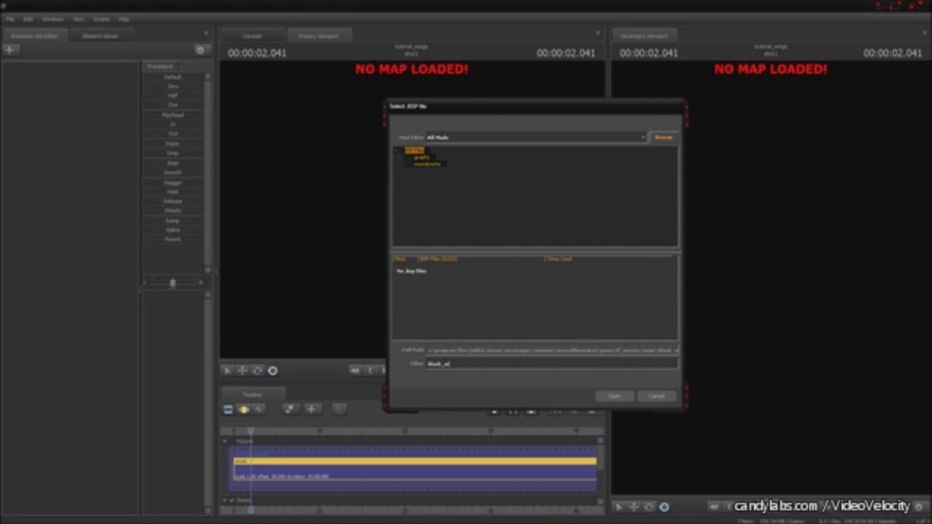
{"action": "key", "text": "BackSpace"}
{"action": "key", "text": "Return"}
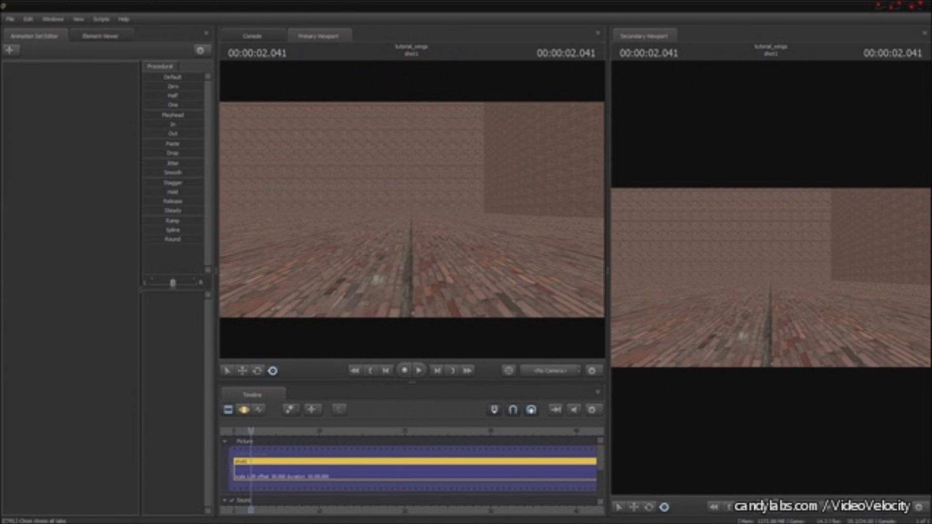
Create an animation set for a new camera, then return to the work camera
{"action": "key", "text": "F4"}
{"action": "right_click", "coordinate": [101, 234]}
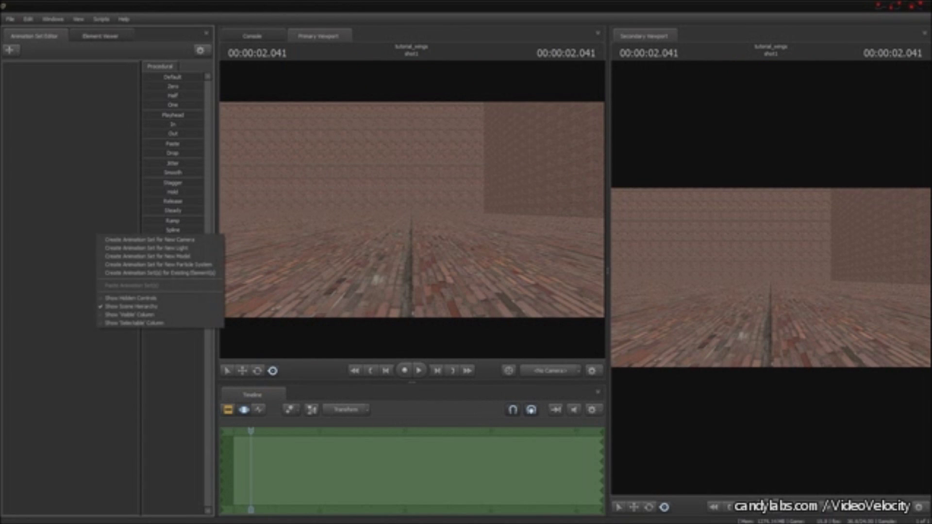
{"action": "left_click", "coordinate": [145, 239]}
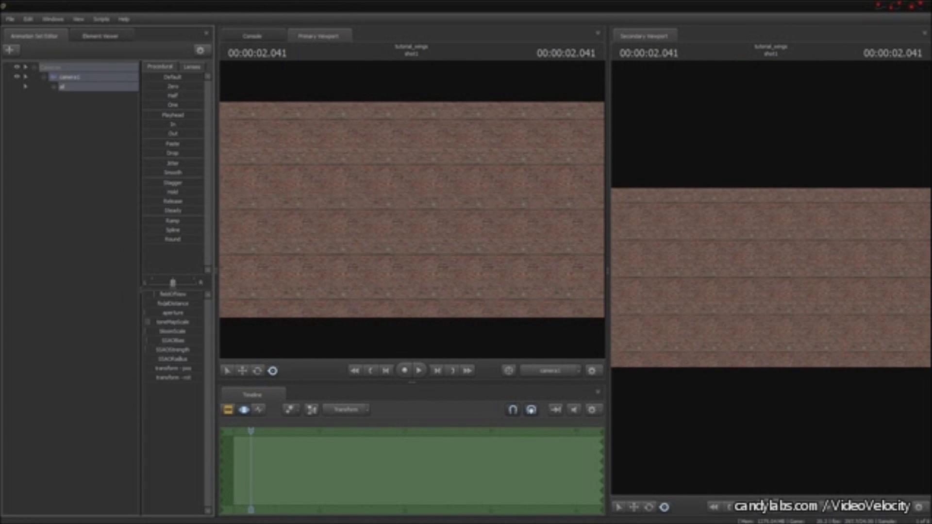
{"action": "key", "text": "F3"}
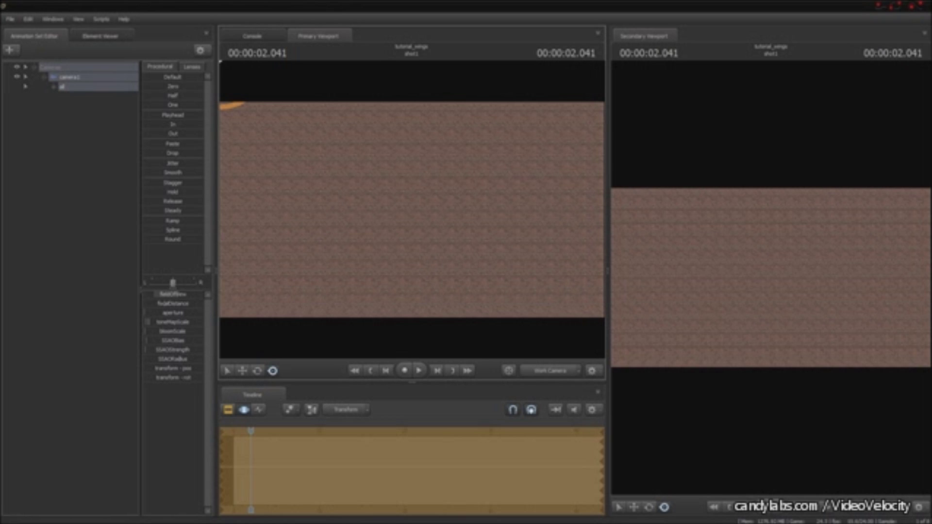
{"action": "key", "text": "F4"}
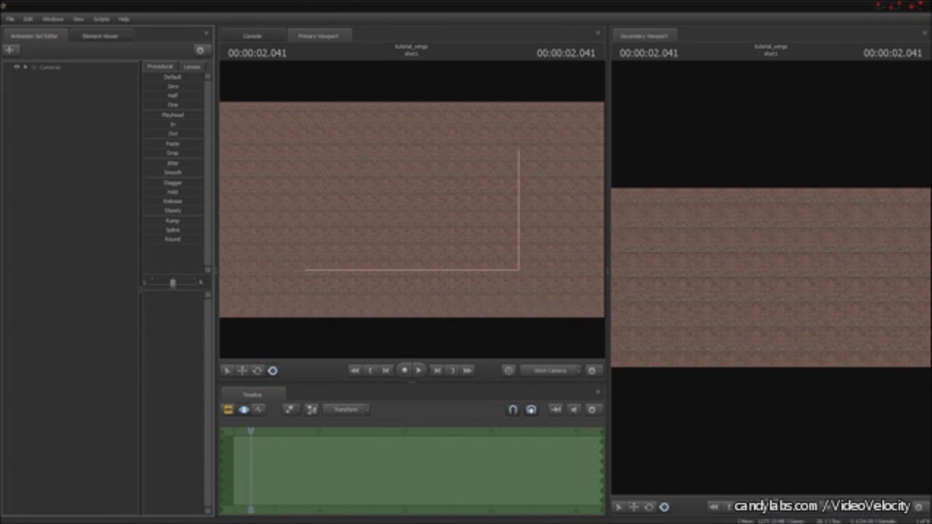
{"action": "right_click", "coordinate": [61, 196]}
Add crow.mdl to the shot as a new model animation set
{"action": "left_click", "coordinate": [107, 214]}
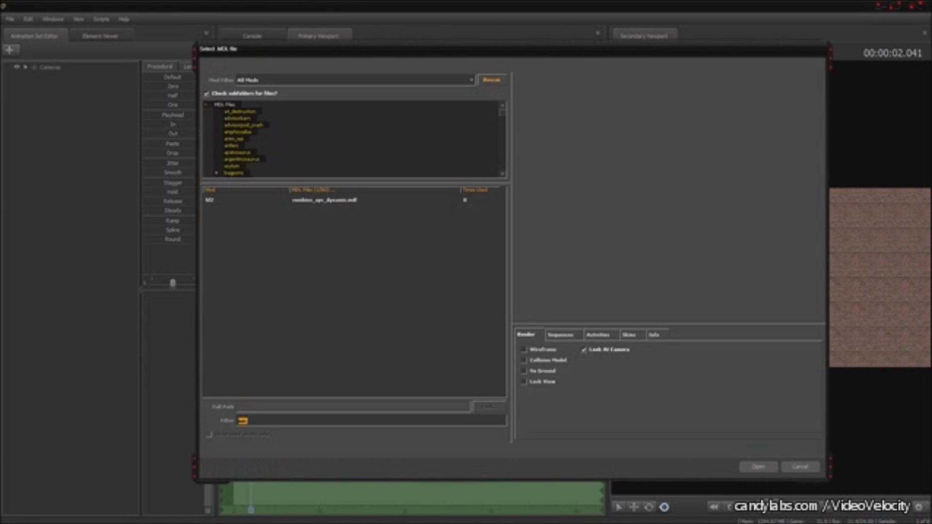
{"action": "type", "text": "crow"}
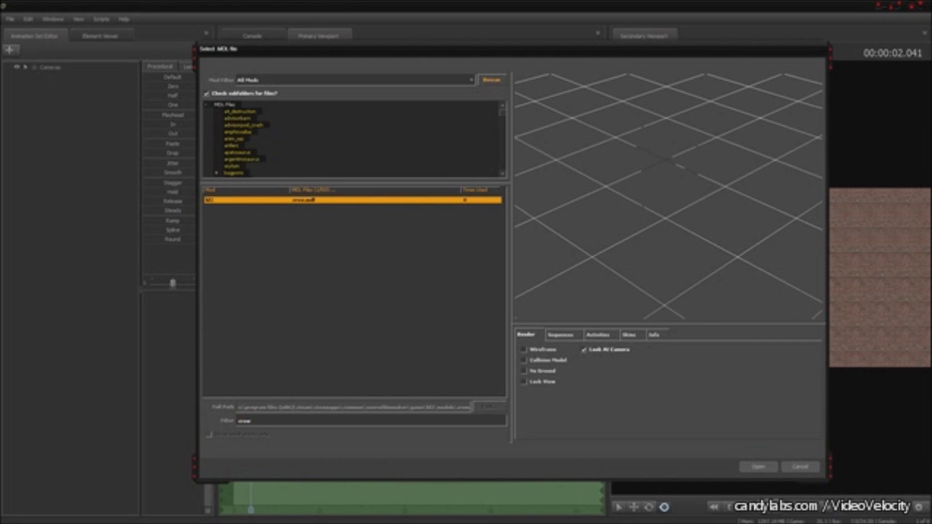
{"action": "key", "text": "Return"}
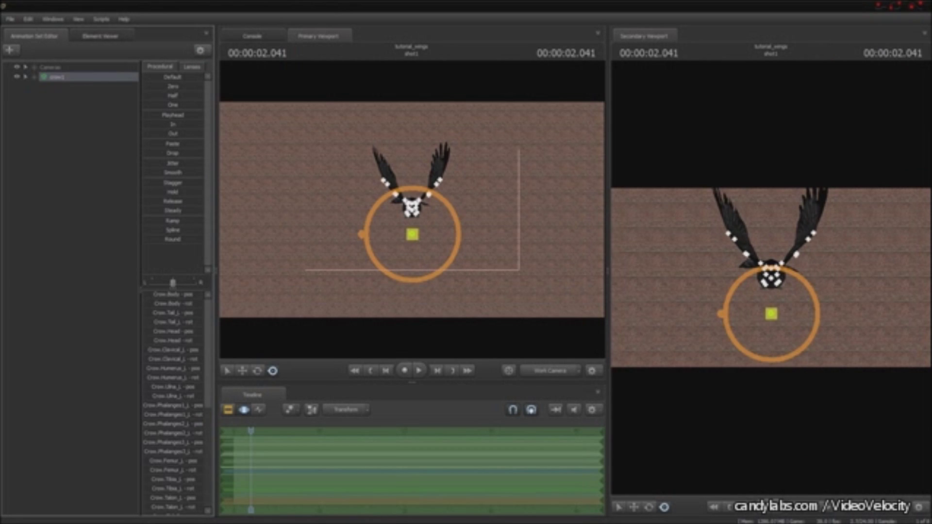
Import the Fly01 flight sequence onto the crow's animation set
{"action": "right_click", "coordinate": [80, 77]}
{"action": "mouse_move", "coordinate": [122, 160]}
{"action": "left_click", "coordinate": [183, 169]}
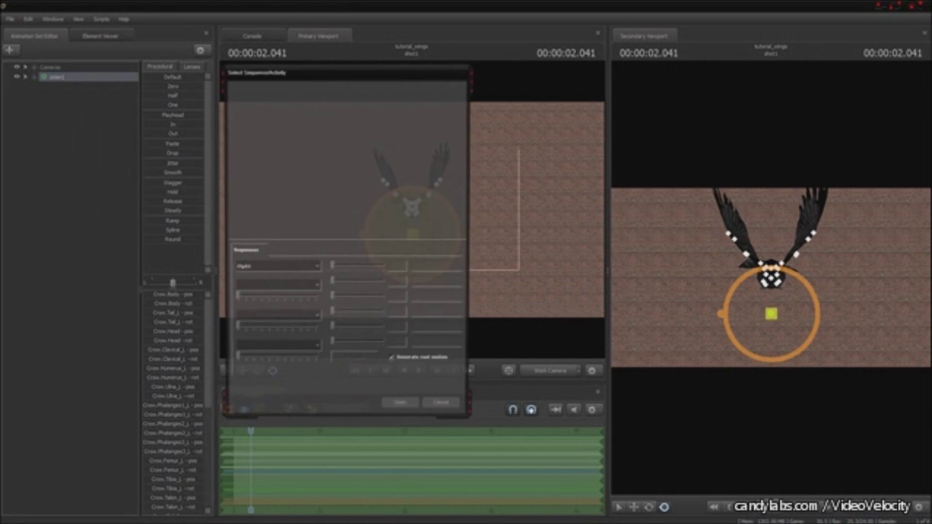
{"action": "left_click", "coordinate": [276, 268]}
{"action": "left_click", "coordinate": [253, 284]}
{"action": "key", "text": "Return"}
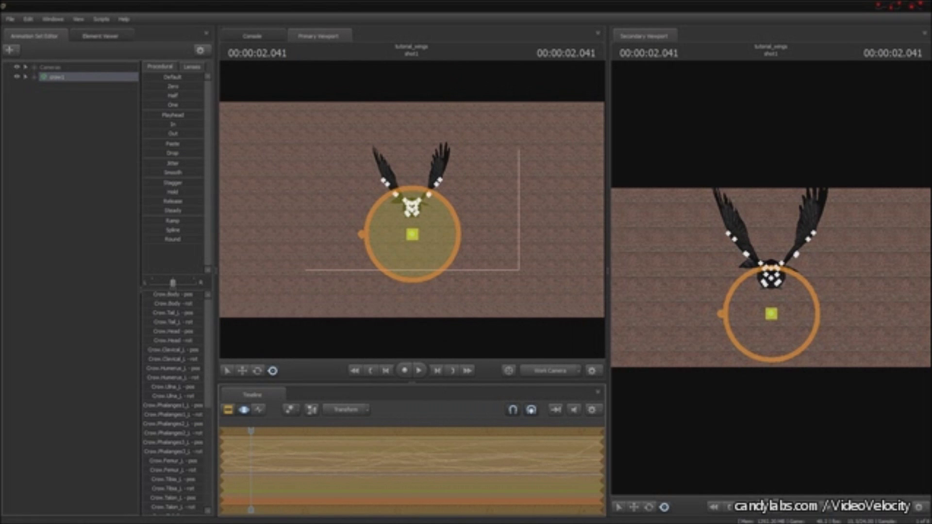
Step forward and play back to preview the crow's wing flap
{"action": "key", "text": "Right"}
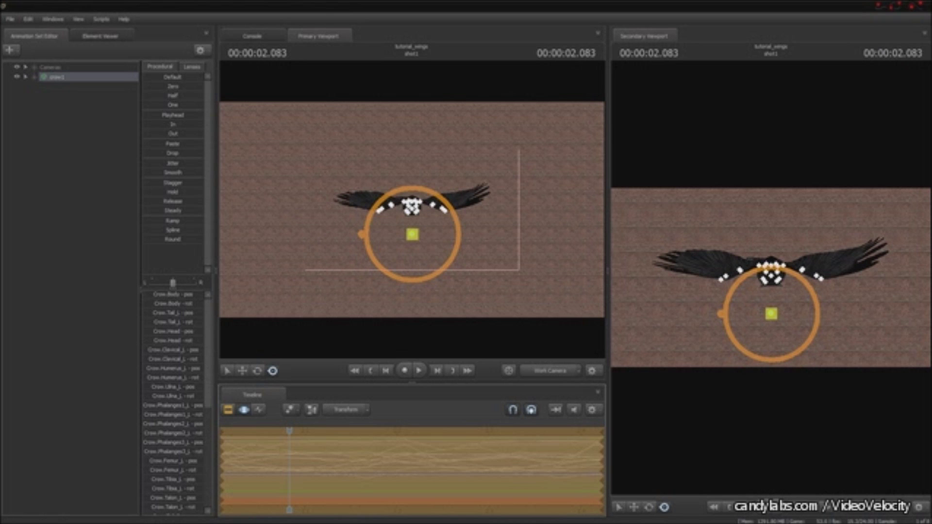
{"action": "key", "text": "space"}
{"action": "key", "text": "space"}
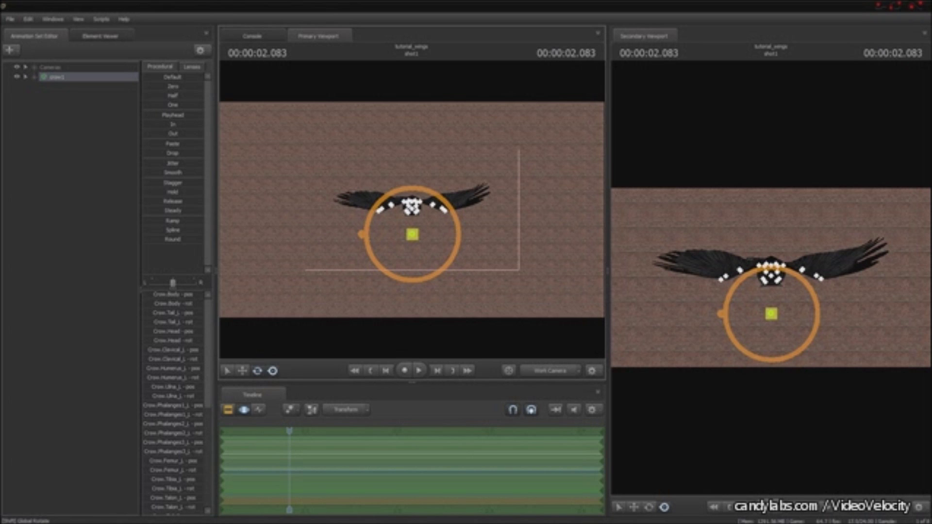
{"action": "key", "text": "e"}
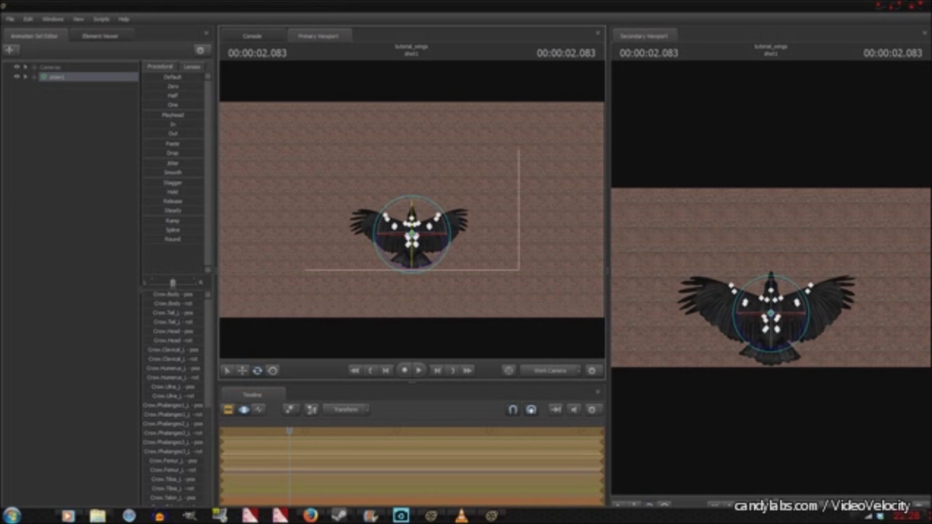
{"action": "key", "text": "Escape"}
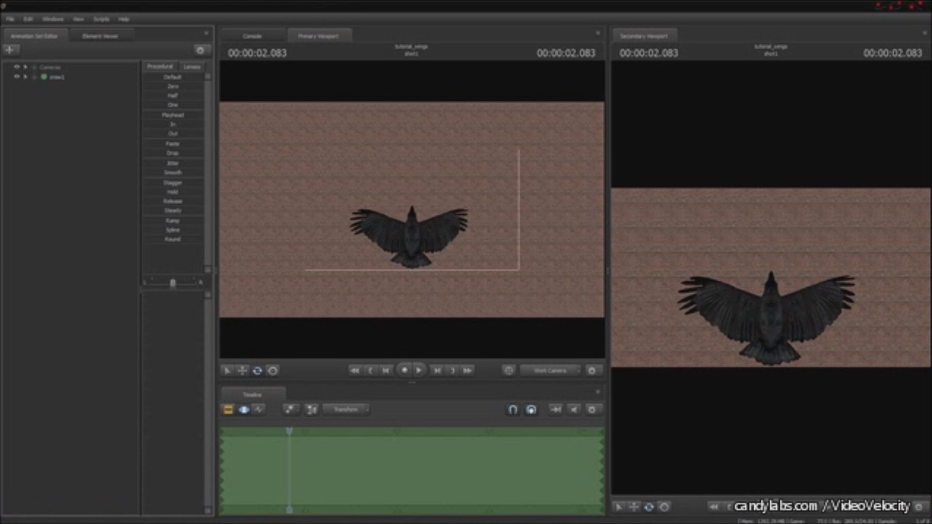
Select the crow's Phalanges1_L–3_L wing joints, then collapse the set and choose Create Animation Set for New Model
{"action": "left_click", "coordinate": [56, 77]}
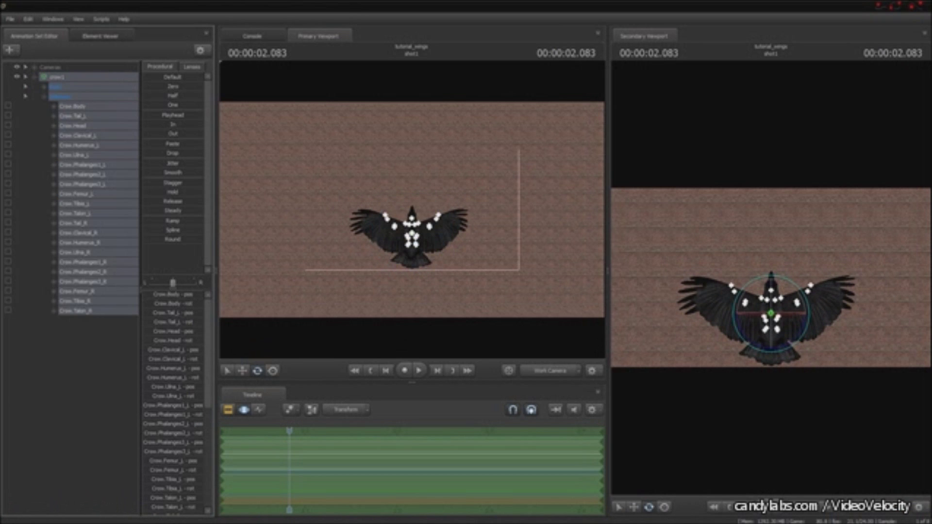
{"action": "left_click", "coordinate": [437, 217]}
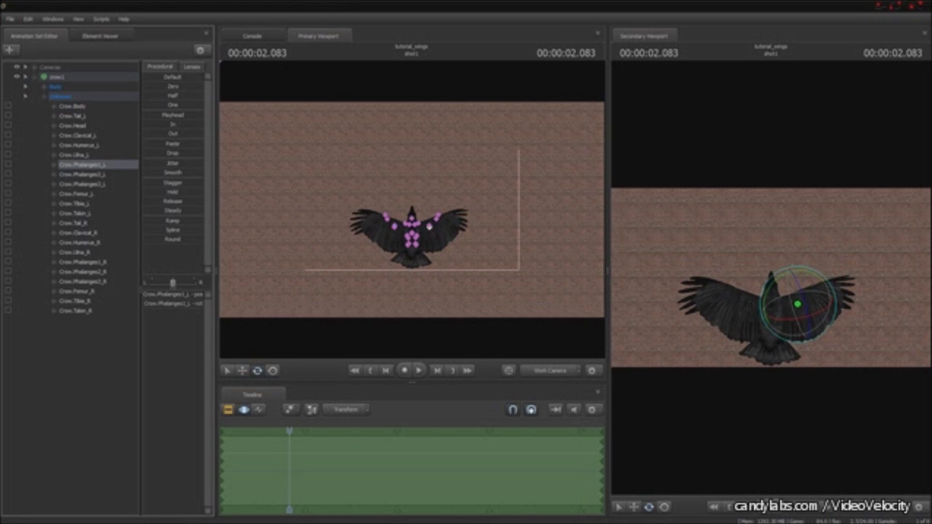
{"action": "left_click", "coordinate": [429, 226], "text": "shift"}
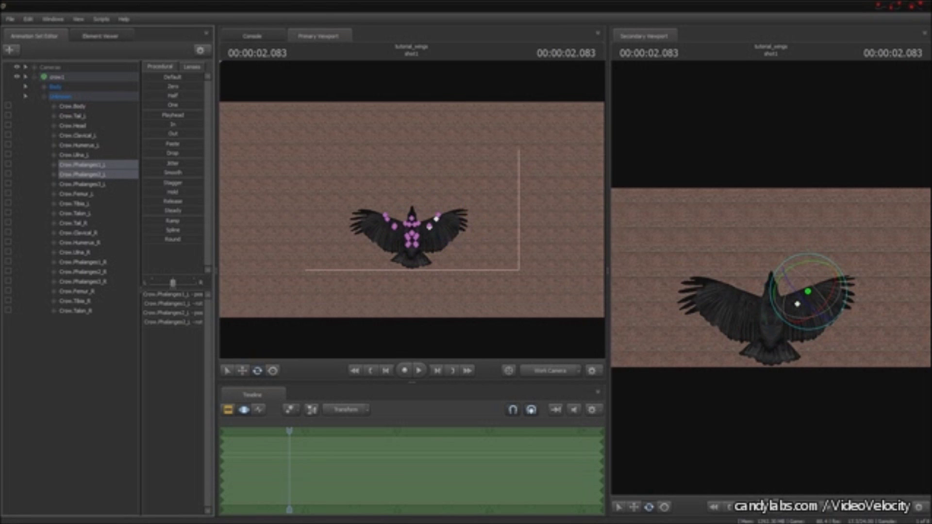
{"action": "left_click", "coordinate": [436, 219], "text": "shift"}
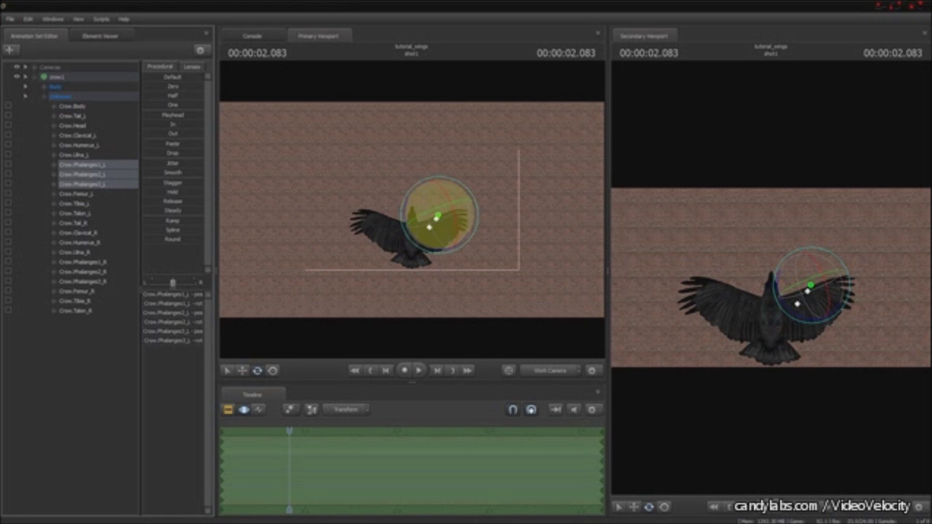
{"action": "left_click", "coordinate": [25, 96]}
{"action": "left_click", "coordinate": [55, 87]}
{"action": "left_click", "coordinate": [25, 76]}
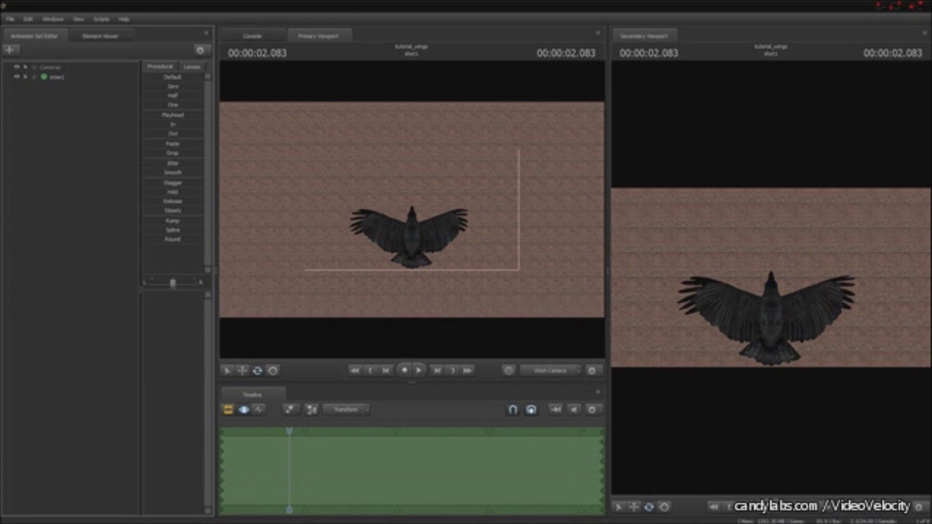
{"action": "right_click", "coordinate": [93, 202]}
{"action": "left_click", "coordinate": [146, 225]}
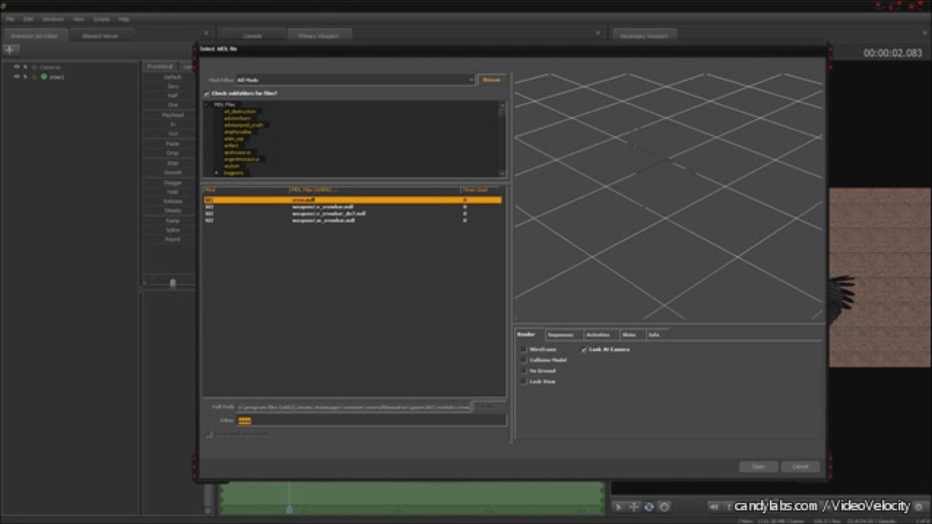
Filter the model picker to 'glass' and browse the glass_break gib models down to gib9
{"action": "type", "text": "gla"}
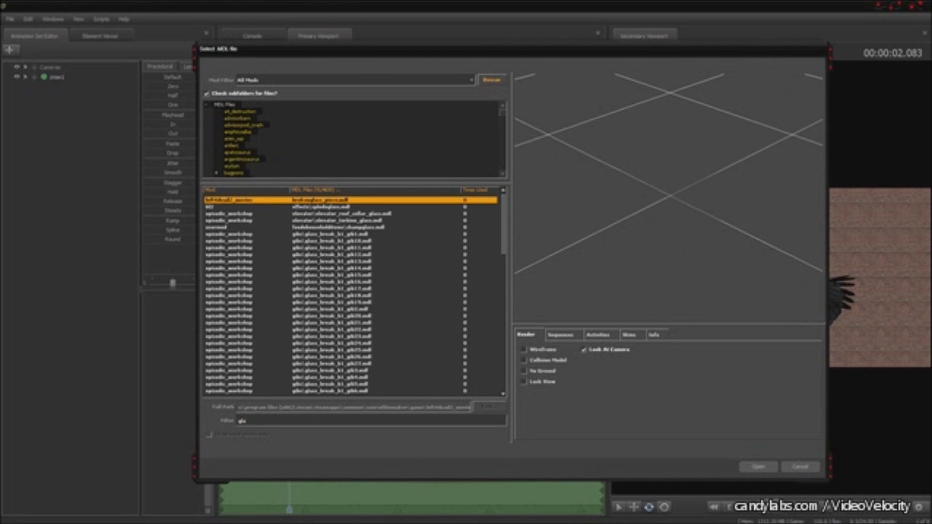
{"action": "left_click", "coordinate": [339, 295]}
{"action": "type", "text": "ss"}
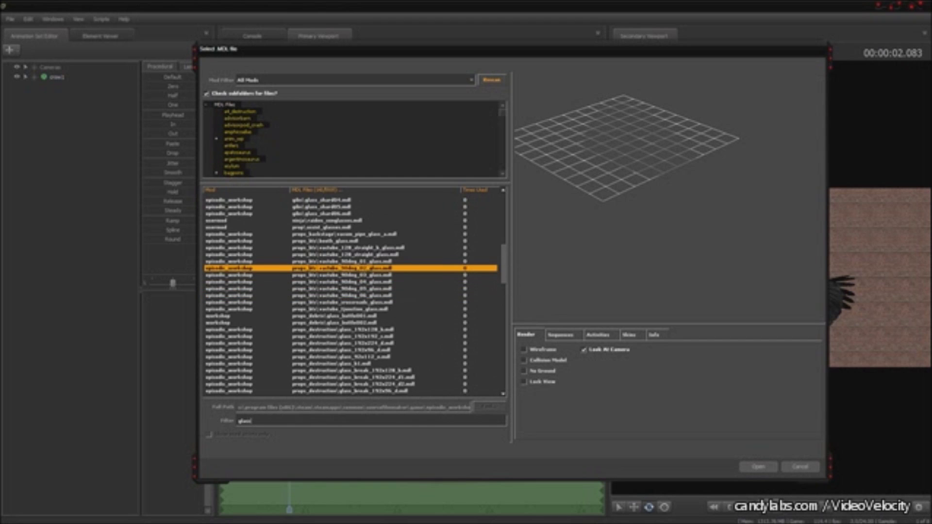
{"action": "scroll", "coordinate": [349, 291], "scroll_direction": "up", "scroll_amount": 10}
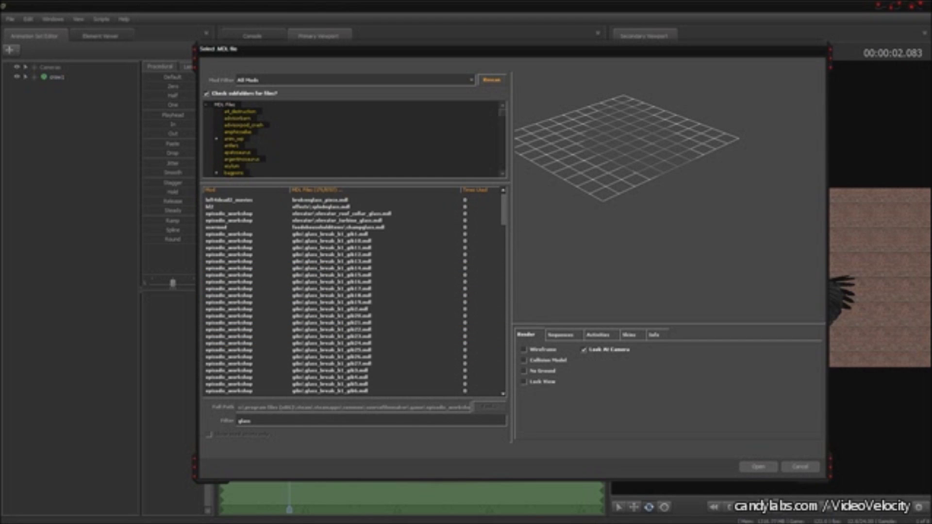
{"action": "left_click", "coordinate": [340, 288]}
{"action": "key", "text": "Up"}
{"action": "key", "text": "Up"}
{"action": "key", "text": "Up"}
{"action": "key", "text": "Up"}
{"action": "key", "text": "Up"}
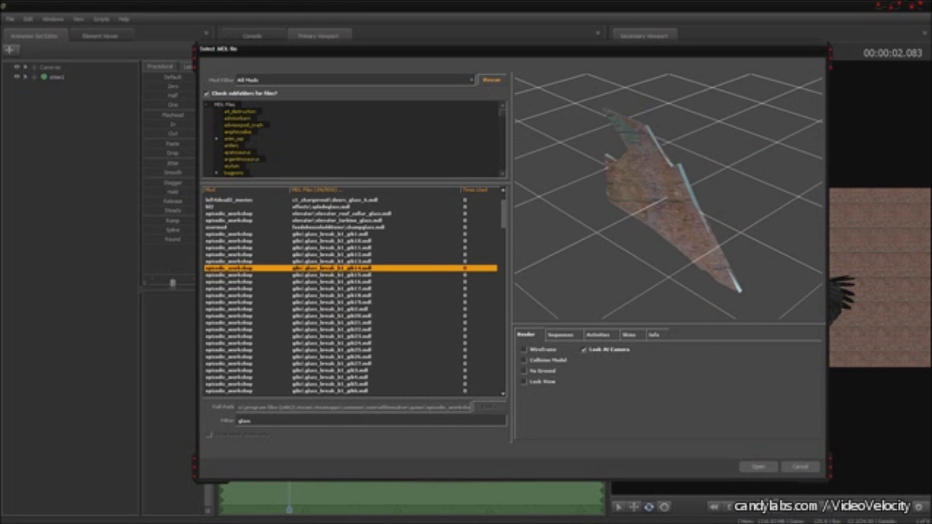
{"action": "key", "text": "Up"}
{"action": "key", "text": "Up"}
{"action": "key", "text": "Up"}
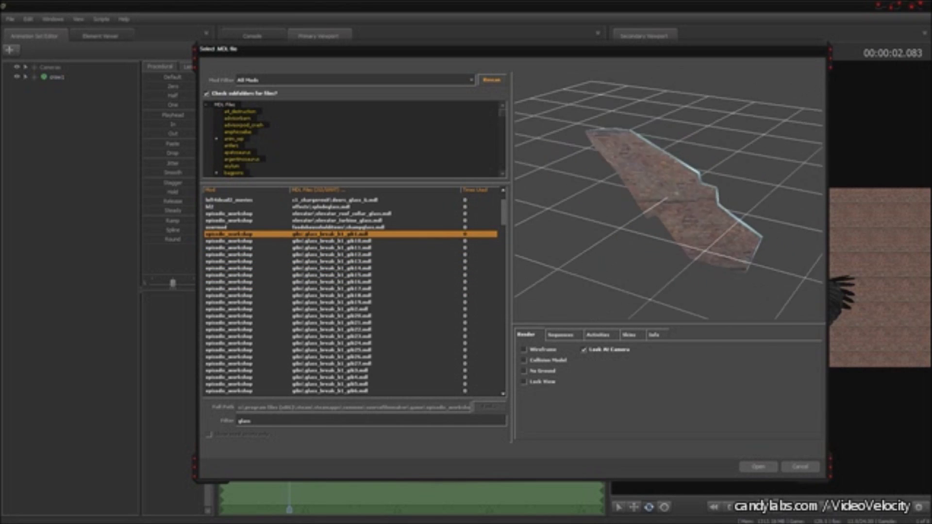
{"action": "scroll", "coordinate": [351, 282], "scroll_direction": "down", "scroll_amount": 1}
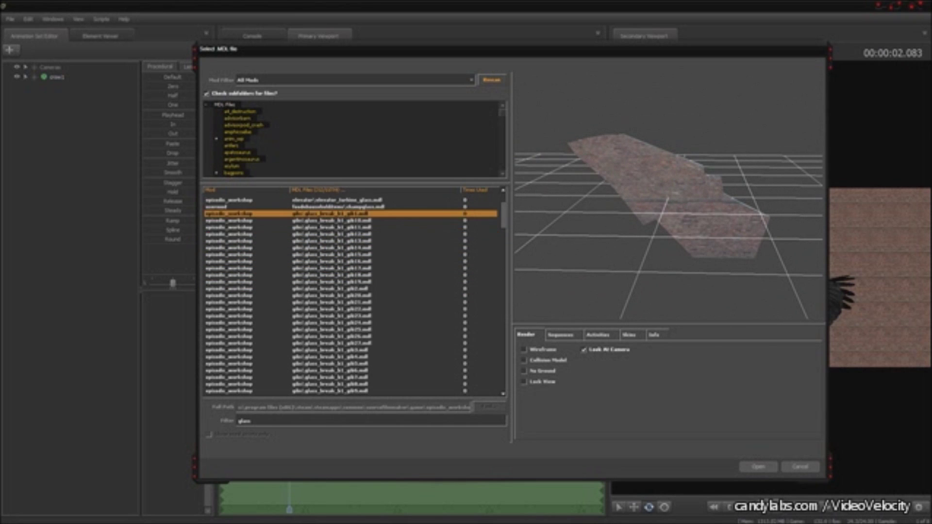
{"action": "key", "text": "Down"}
{"action": "key", "text": "Down"}
{"action": "key", "text": "Down"}
{"action": "key", "text": "Down"}
{"action": "key", "text": "Down"}
{"action": "key", "text": "Down"}
{"action": "key", "text": "Down"}
{"action": "key", "text": "Down"}
{"action": "key", "text": "Down"}
{"action": "key", "text": "Down"}
{"action": "key", "text": "Down"}
{"action": "key", "text": "Down"}
{"action": "key", "text": "Down"}
{"action": "key", "text": "Down"}
{"action": "key", "text": "Down"}
{"action": "key", "text": "Down"}
{"action": "key", "text": "Down"}
{"action": "key", "text": "Down"}
{"action": "key", "text": "Down"}
{"action": "key", "text": "Down"}
{"action": "scroll", "coordinate": [350, 296], "scroll_direction": "down", "scroll_amount": 3}
{"action": "key", "text": "Down"}
{"action": "key", "text": "Down"}
{"action": "key", "text": "Down"}
{"action": "key", "text": "Down"}
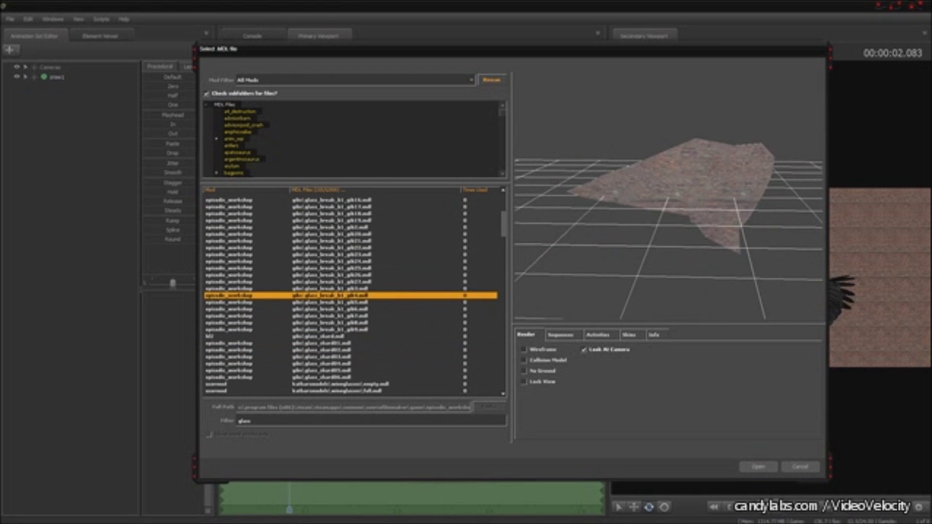
{"action": "key", "text": "Down"}
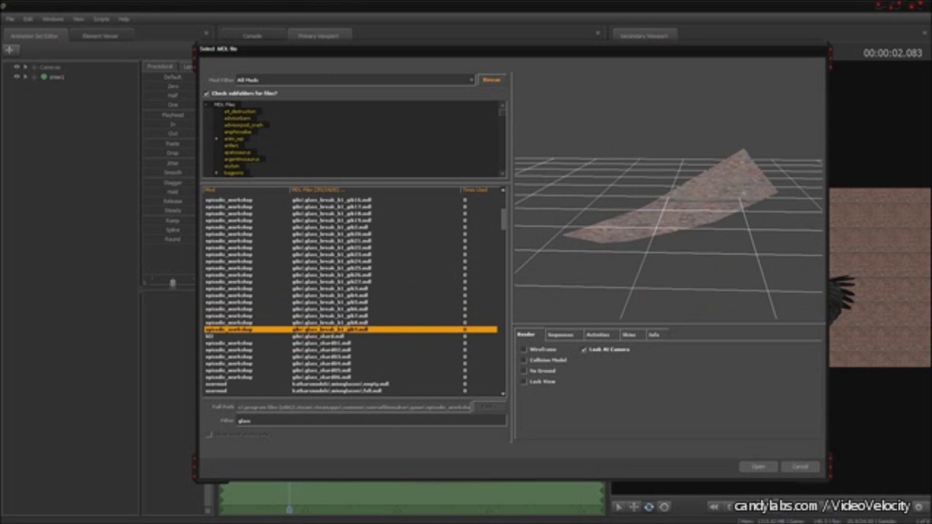
Load the gib9 glass shard into the scene and jump to the shot end
{"action": "key", "text": "Return"}
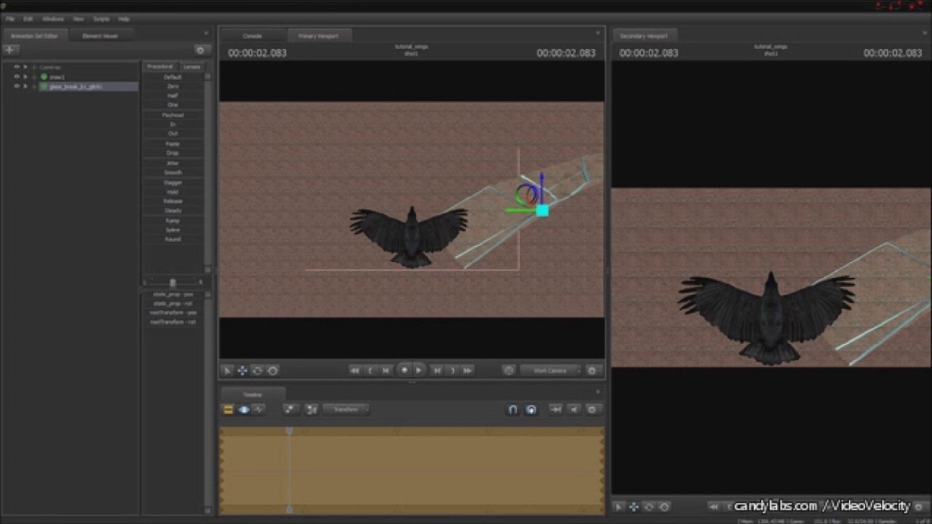
{"action": "key", "text": "space"}
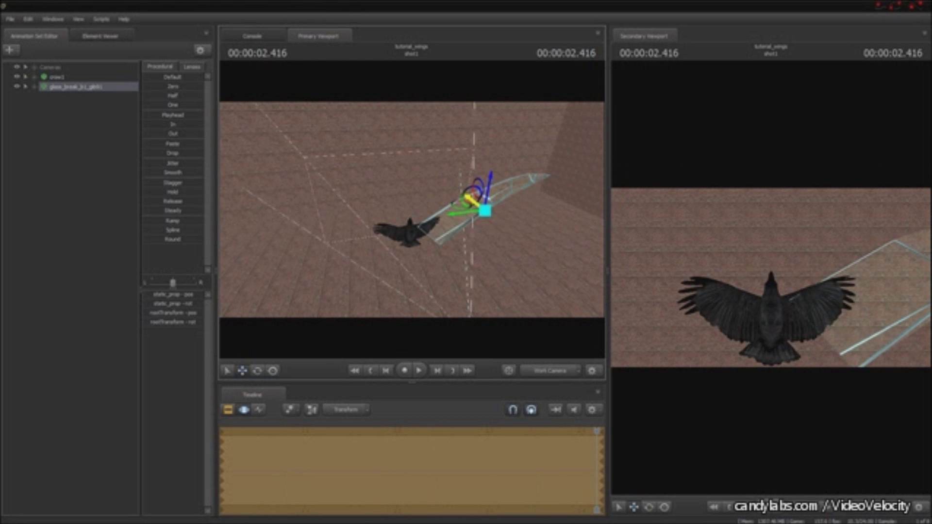
{"action": "right_click", "coordinate": [100, 226]}
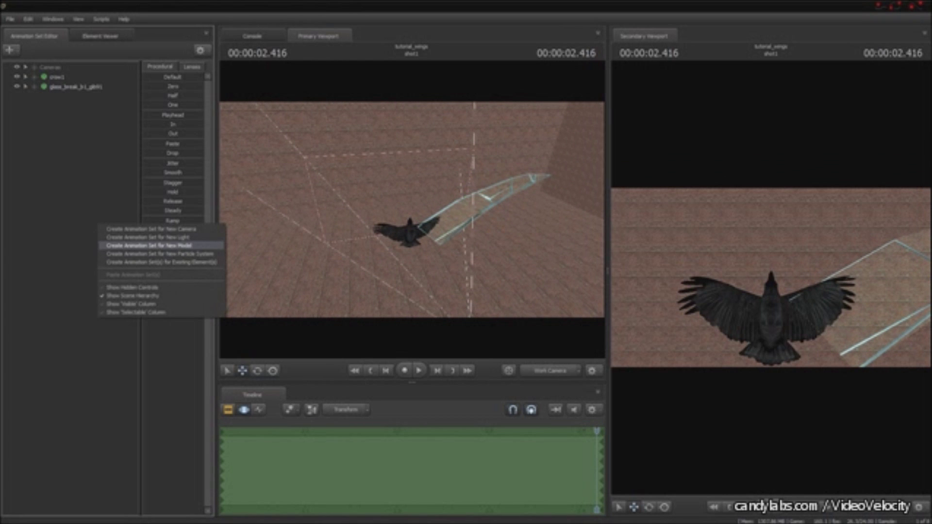
Start a new model, filter by 'hwm' and preview the engineer, scout and sniper models
{"action": "left_click", "coordinate": [149, 245]}
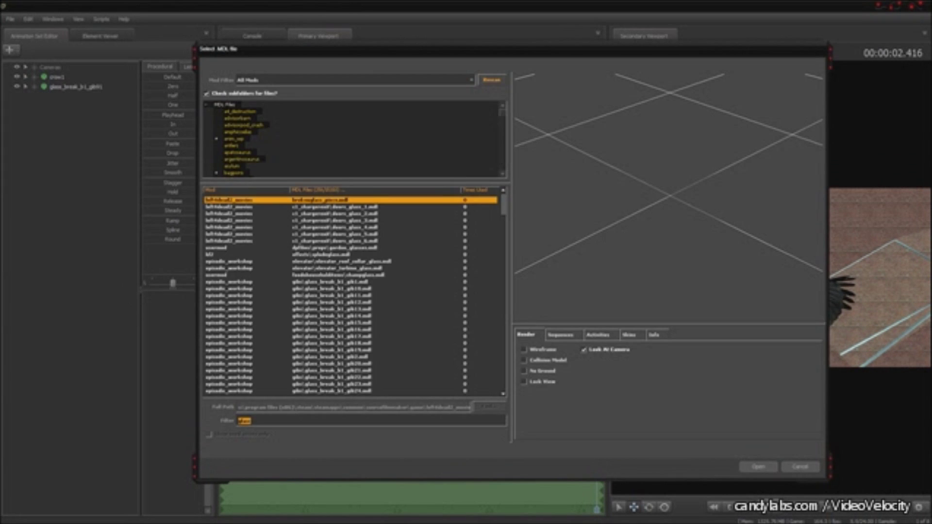
{"action": "key", "text": "BackSpace"}
{"action": "type", "text": "hwm"}
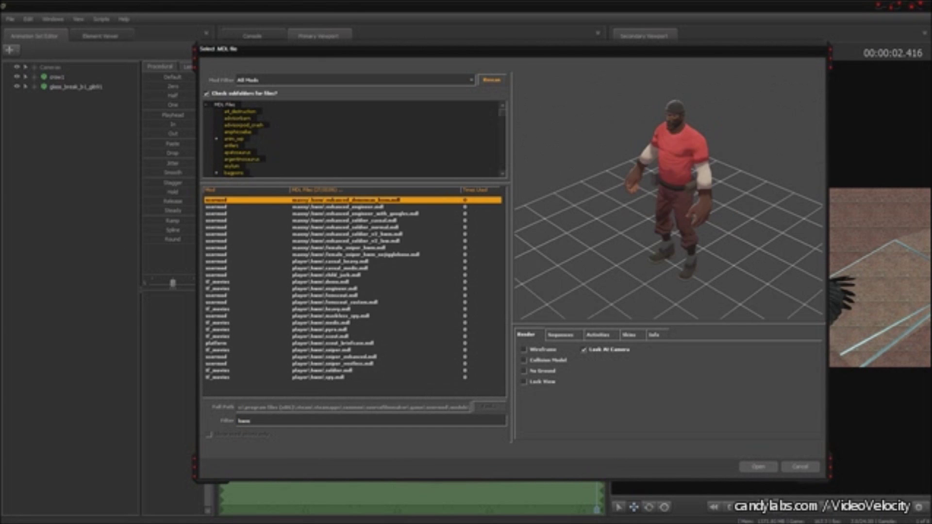
{"action": "left_click", "coordinate": [325, 288]}
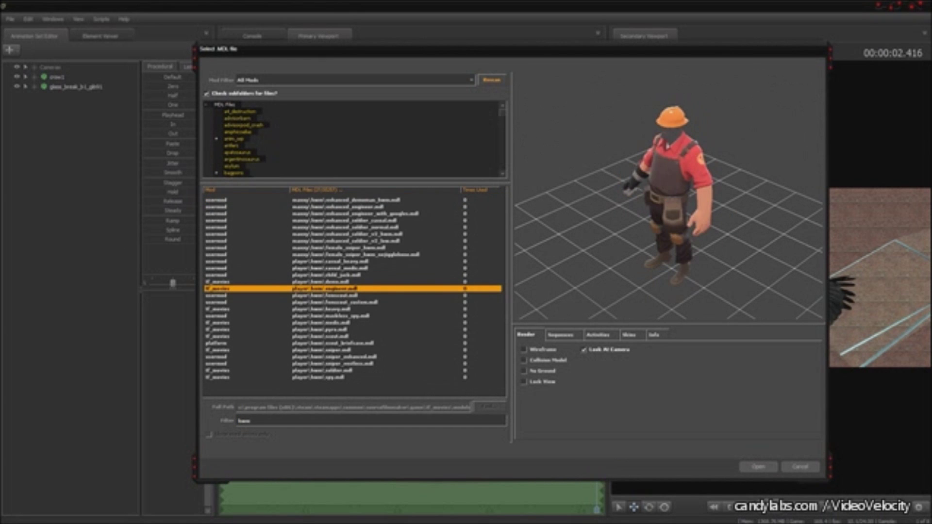
{"action": "left_click", "coordinate": [325, 295]}
{"action": "key", "text": "Down"}
{"action": "key", "text": "Down"}
{"action": "key", "text": "Down"}
{"action": "key", "text": "Down"}
{"action": "key", "text": "Down"}
{"action": "key", "text": "Down"}
{"action": "key", "text": "Down"}
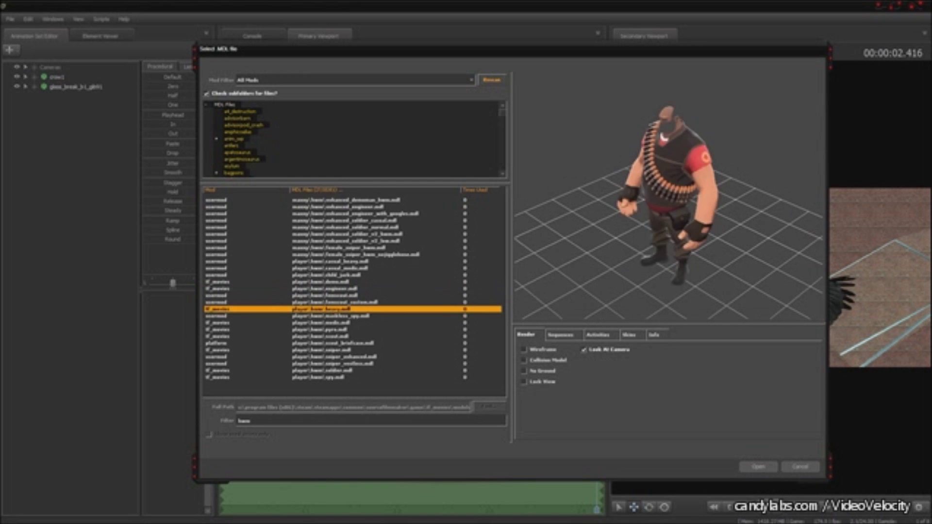
{"action": "key", "text": "Down"}
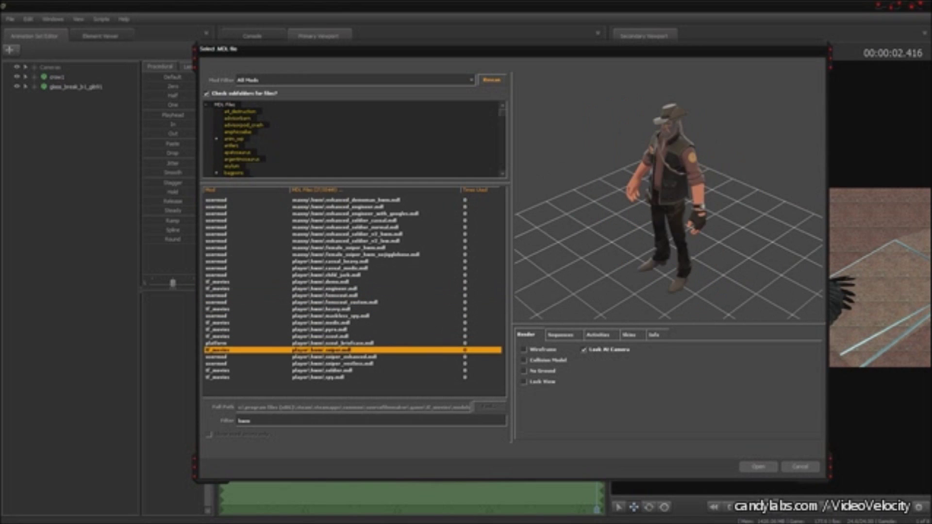
Refilter the picker to 'shirtless' and preview the medic, scout and sniper models
{"action": "double_click", "coordinate": [244, 420]}
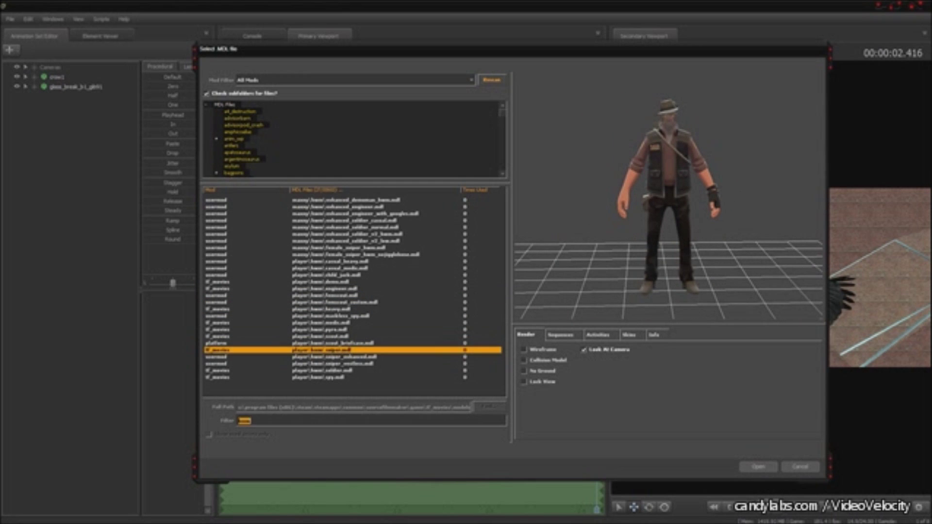
{"action": "type", "text": "shi"}
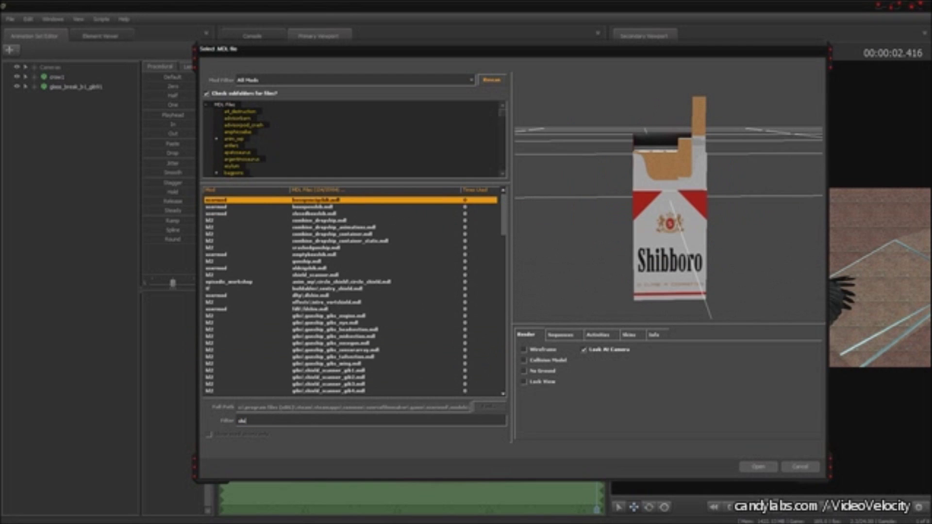
{"action": "type", "text": "rtless"}
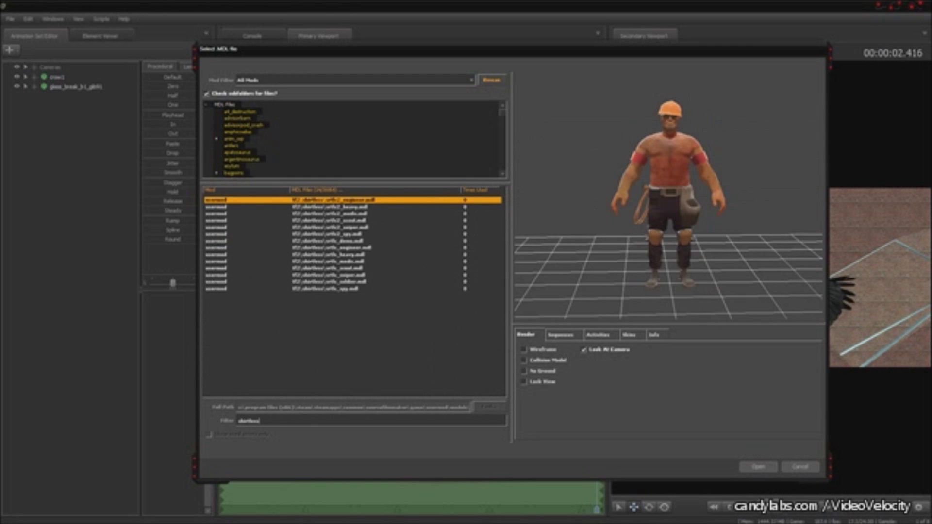
{"action": "left_click", "coordinate": [330, 214]}
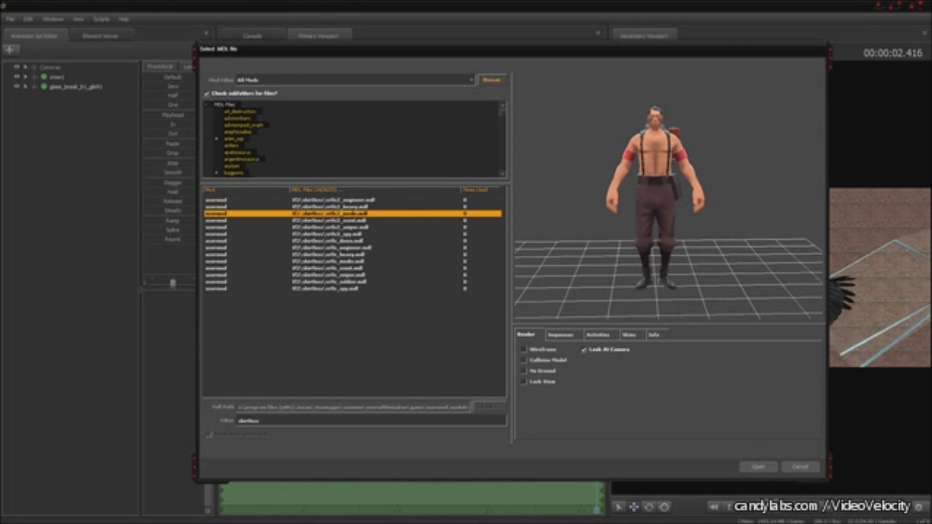
{"action": "left_click", "coordinate": [329, 220]}
{"action": "left_click", "coordinate": [329, 227]}
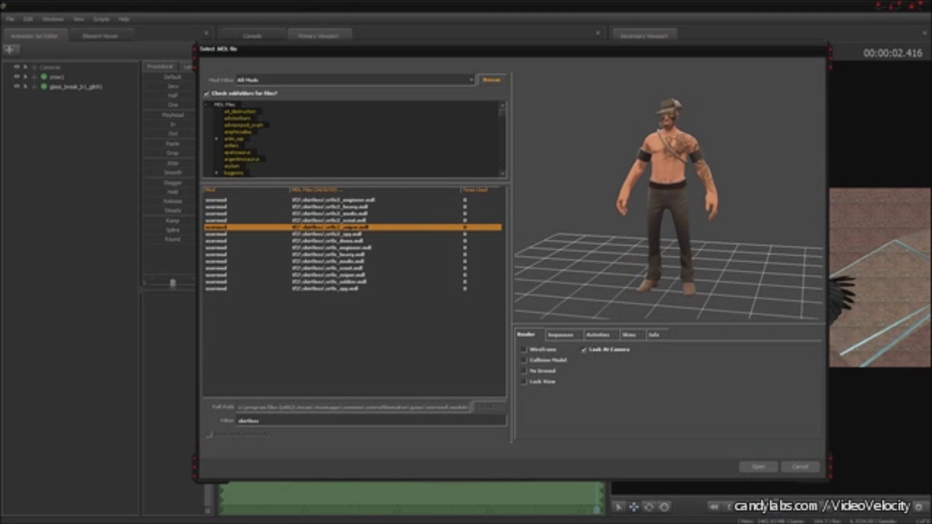
Load the shirtless Sniper, then select the glass and crow sets and the crow's Crow.Ulna_L bone
{"action": "key", "text": "Return"}
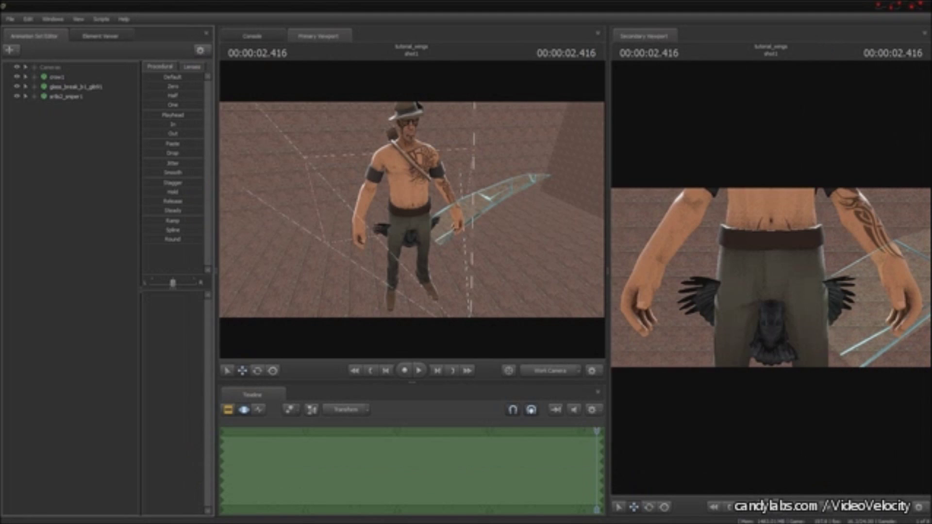
{"action": "left_click", "coordinate": [65, 96]}
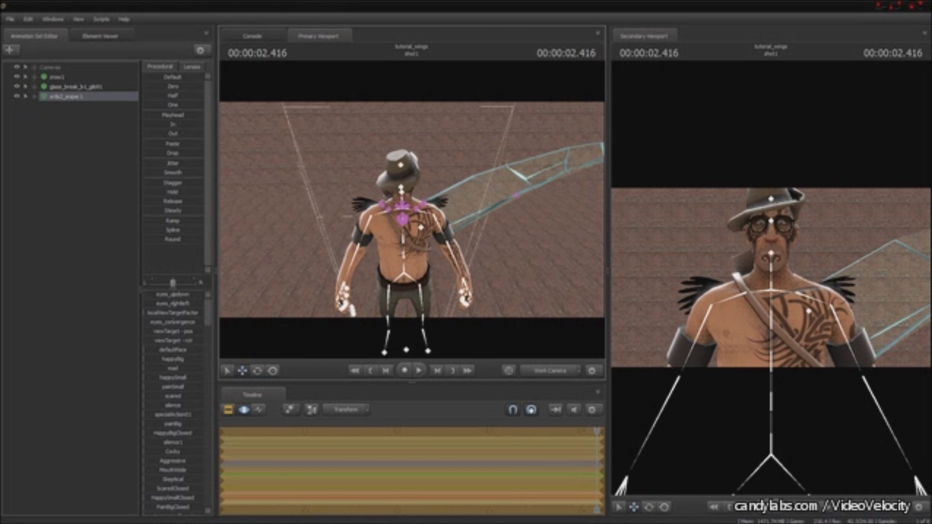
{"action": "left_click", "coordinate": [406, 316]}
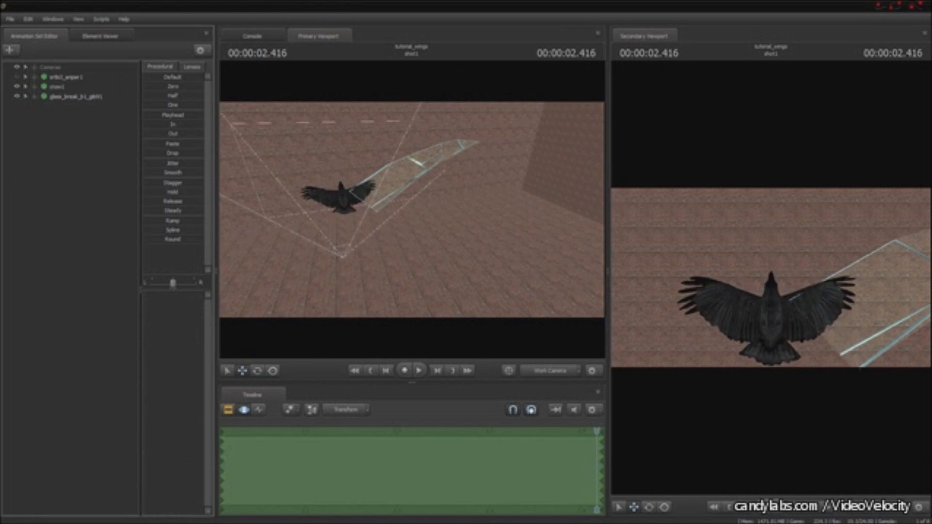
{"action": "left_click", "coordinate": [75, 96]}
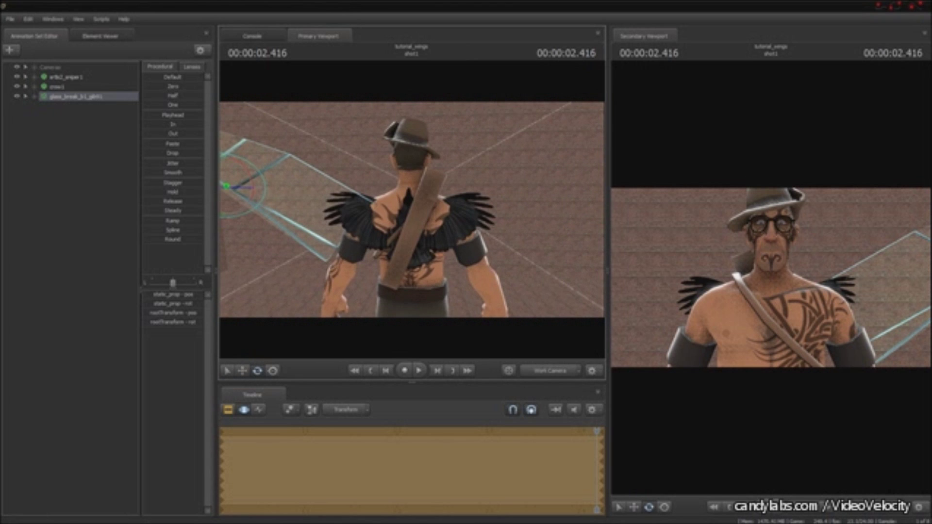
{"action": "left_click", "coordinate": [57, 87]}
{"action": "left_click", "coordinate": [388, 213]}
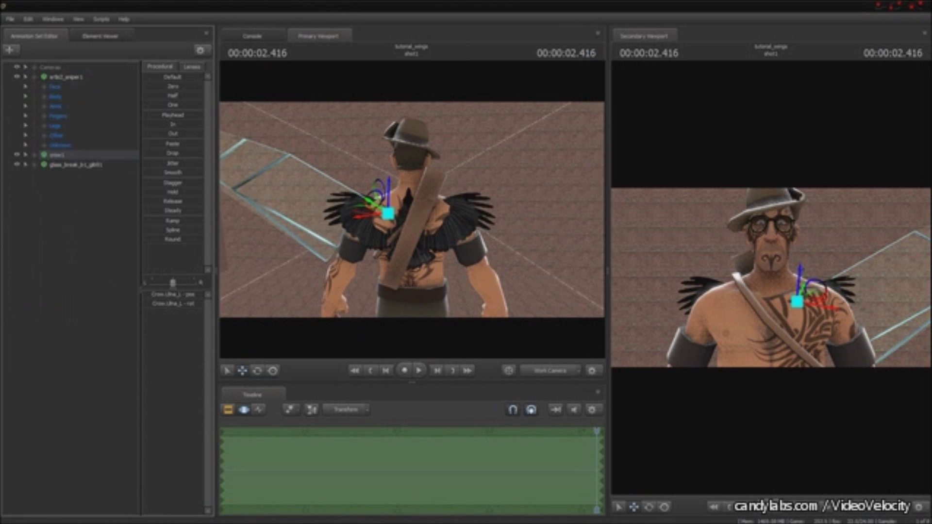
Collapse the sniper and crow control trees and rotate the crow's Crow.Ulna_R wing upward
{"action": "left_click", "coordinate": [411, 276]}
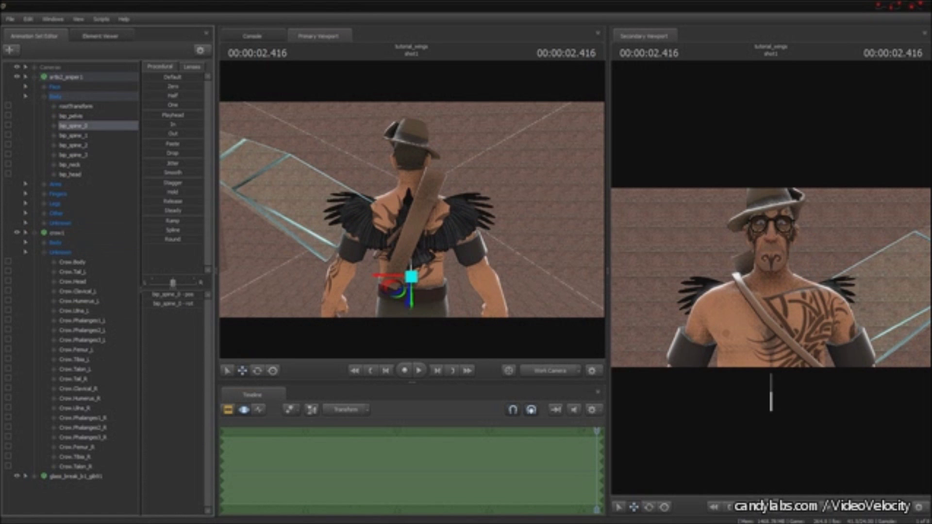
{"action": "left_click", "coordinate": [25, 76]}
{"action": "left_click", "coordinate": [26, 86]}
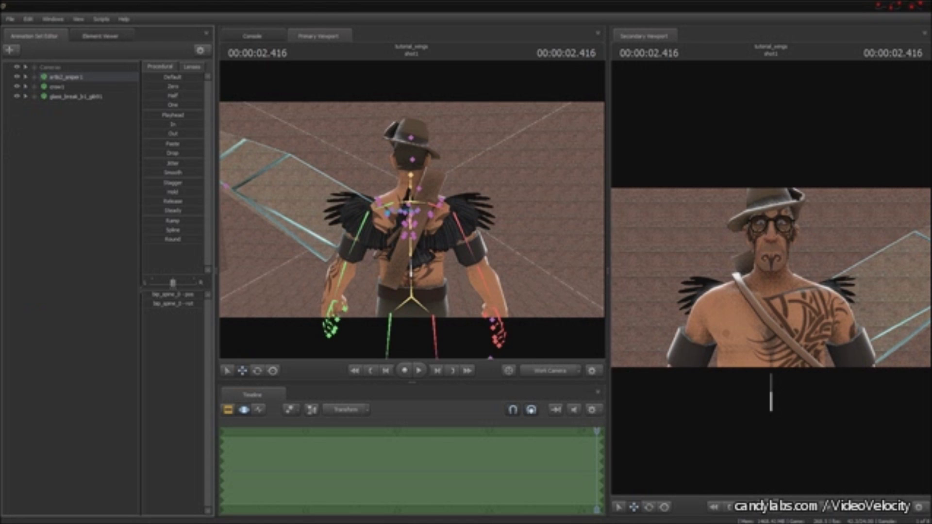
{"action": "left_click", "coordinate": [388, 213]}
{"action": "left_click_drag", "start_coordinate": [412, 209], "coordinate": [439, 186]}
{"action": "key", "text": "e"}
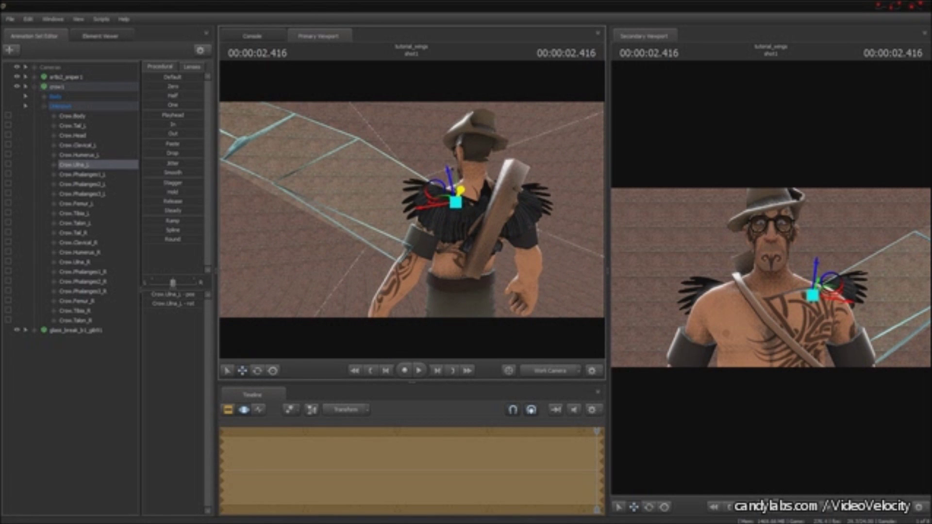
{"action": "left_click", "coordinate": [532, 204]}
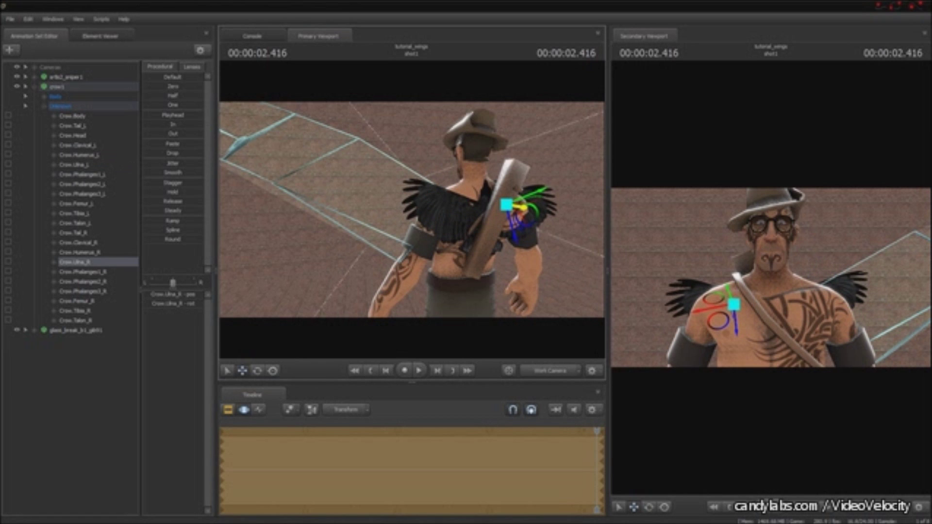
{"action": "left_click_drag", "start_coordinate": [529, 209], "coordinate": [539, 199]}
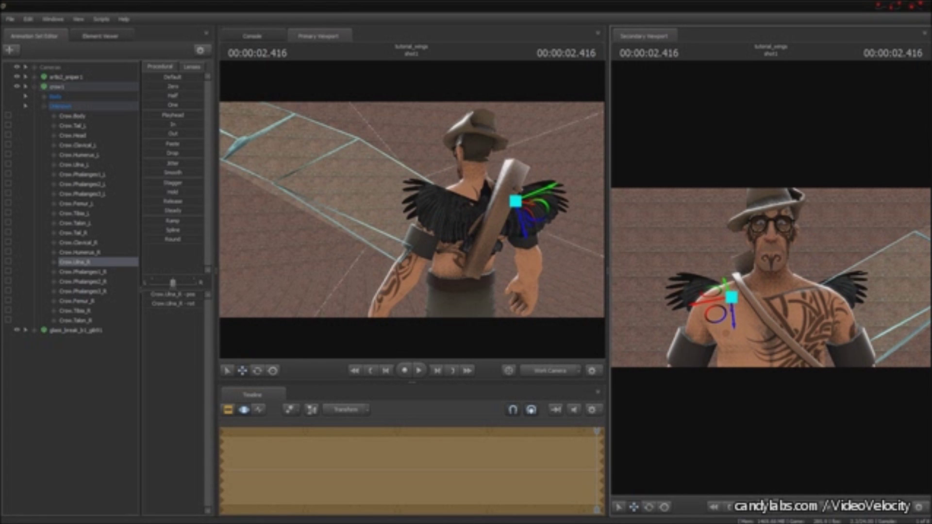
Hide the sniper and slide the glass shard along X, adjusting its rotation
{"action": "left_click", "coordinate": [75, 330]}
{"action": "middle_click_drag", "start_coordinate": [412, 218], "coordinate": [504, 223]}
{"action": "left_click", "coordinate": [17, 76]}
{"action": "mouse_move", "coordinate": [461, 183]}
{"action": "left_mouse_down"}
{"action": "mouse_move", "coordinate": [434, 182]}
{"action": "mouse_move", "coordinate": [447, 183]}
{"action": "left_mouse_up"}
{"action": "key", "text": "e"}
{"action": "key", "text": "w"}
{"action": "middle_click_drag", "start_coordinate": [446, 183], "coordinate": [422, 208]}
{"action": "right_click", "coordinate": [62, 97]}
Add a second glass shard set, then copy and paste it as a third shard
{"action": "key", "text": "Escape"}
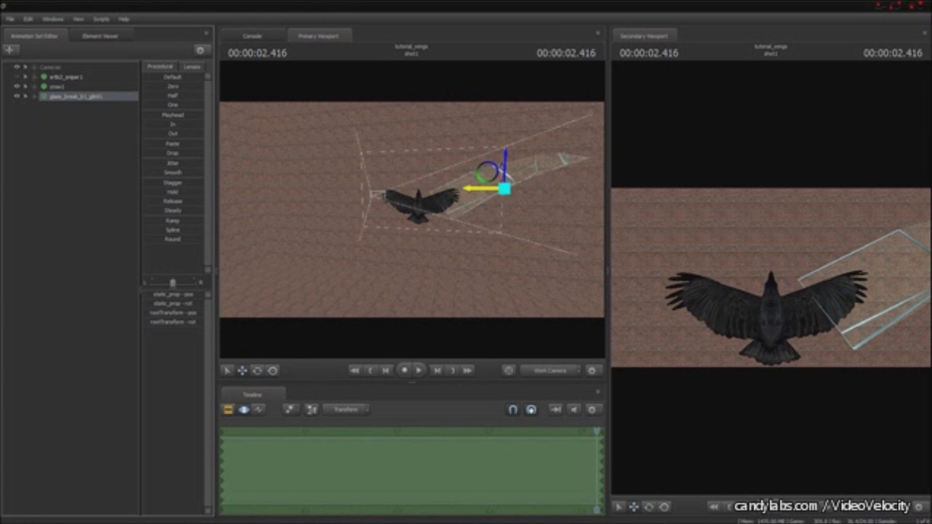
{"action": "right_click", "coordinate": [88, 153]}
{"action": "left_click", "coordinate": [121, 202]}
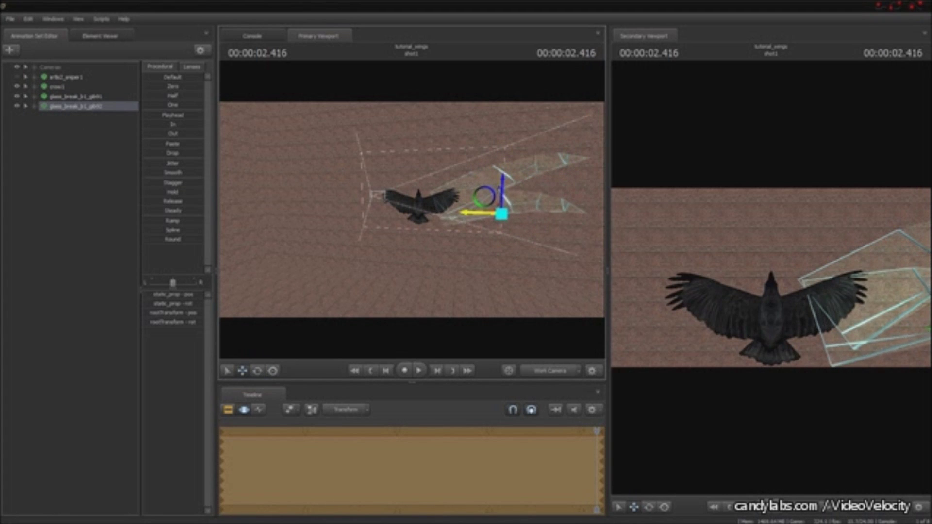
{"action": "right_click", "coordinate": [77, 107]}
{"action": "left_click", "coordinate": [111, 120]}
{"action": "right_click", "coordinate": [95, 133]}
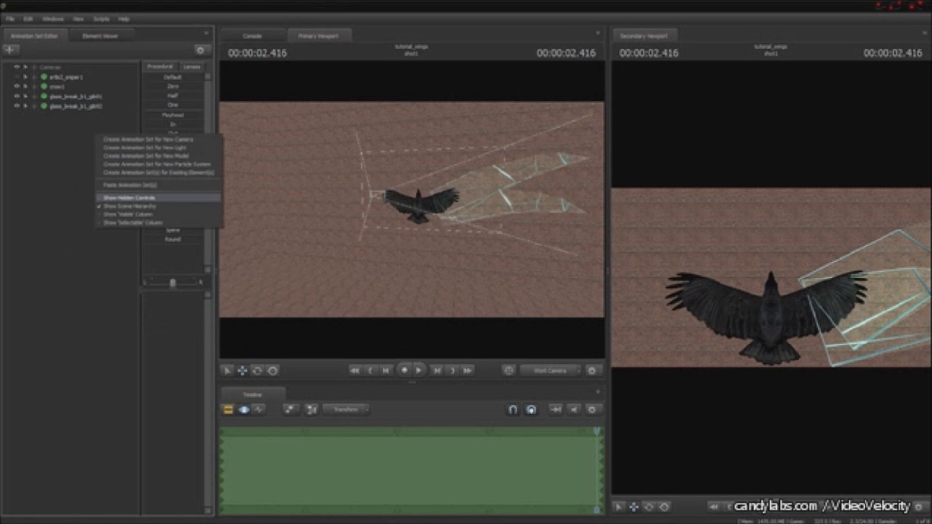
{"action": "left_click", "coordinate": [145, 185]}
{"action": "left_click", "coordinate": [73, 116]}
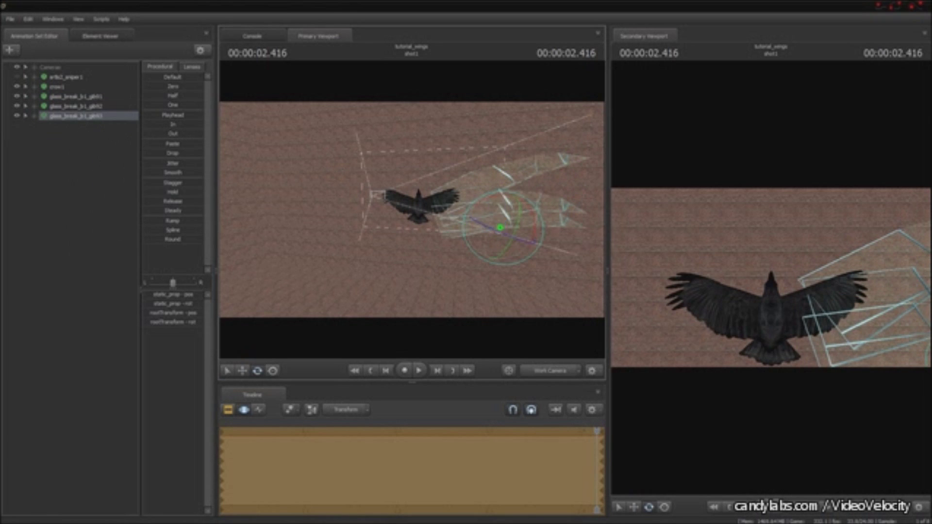
{"action": "key", "text": "w"}
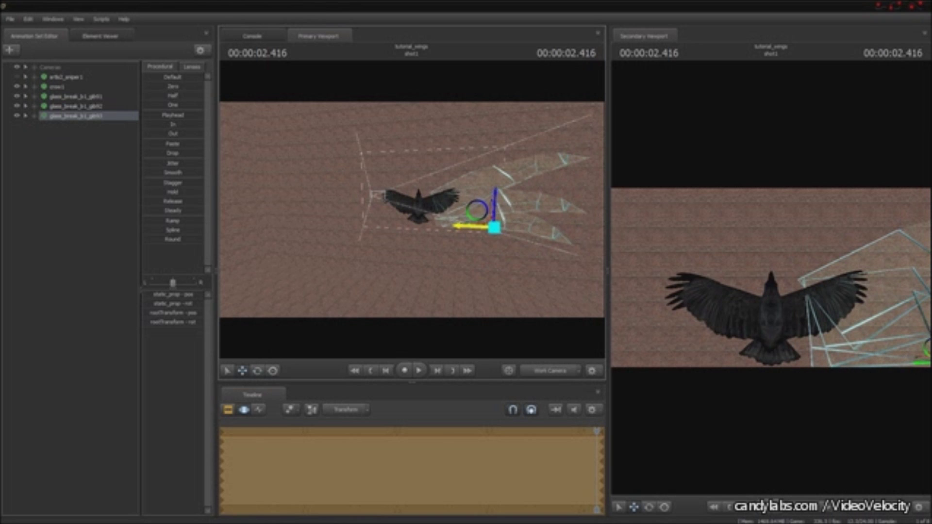
{"action": "key", "text": "f"}
{"action": "left_click_drag", "start_coordinate": [413, 209], "coordinate": [359, 210]}
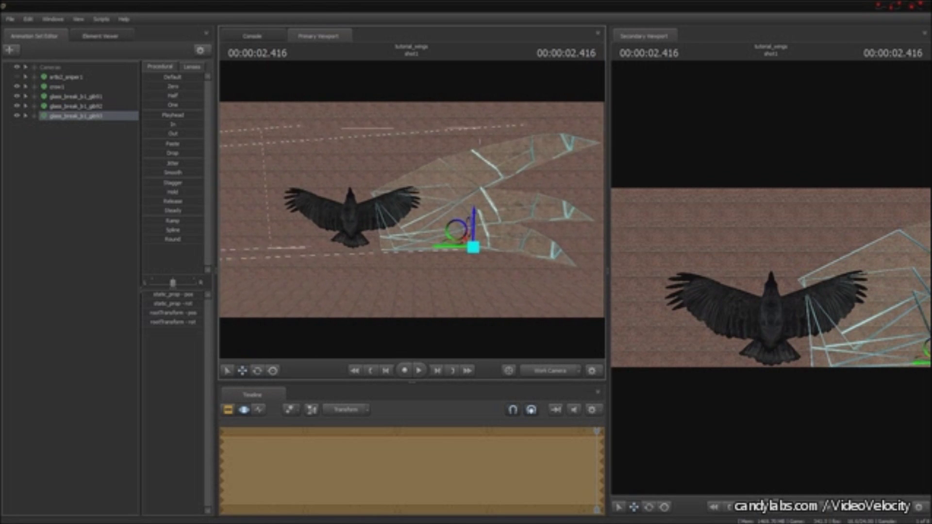
Select the three glass_break shards together and group them
{"action": "key", "text": "F3"}
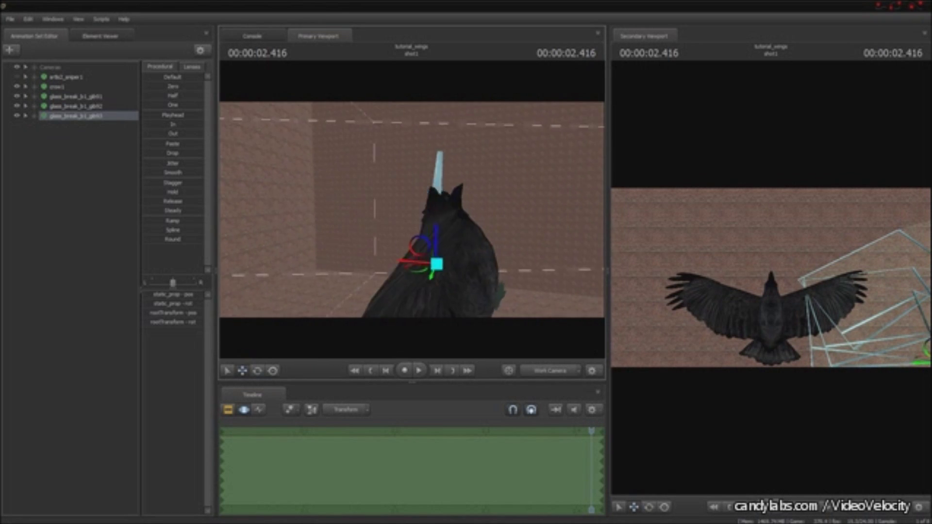
{"action": "left_click", "coordinate": [73, 96]}
{"action": "left_click", "coordinate": [76, 115], "text": "shift"}
{"action": "right_click", "coordinate": [85, 106]}
{"action": "left_click", "coordinate": [111, 116]}
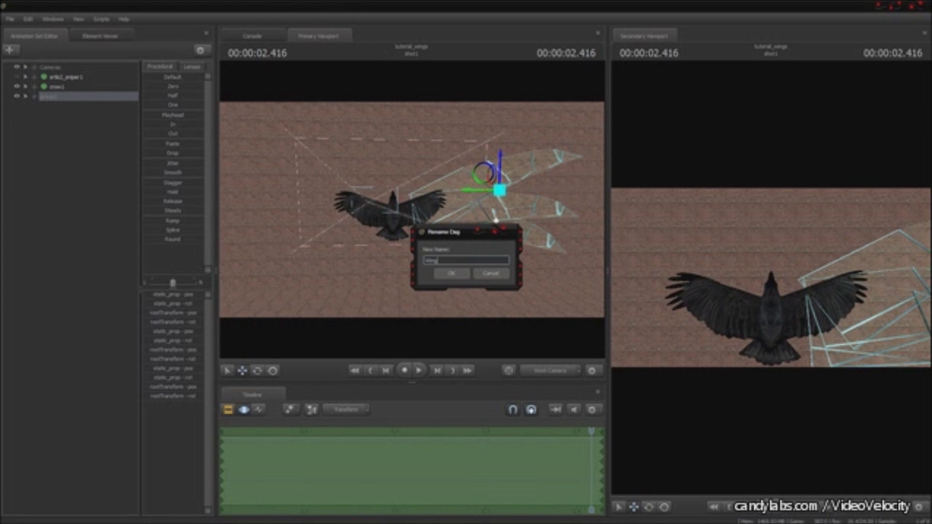
Name the first group Wing_left1 and add a fourth glass shard, gib04
{"action": "key", "text": "Return"}
{"action": "key", "text": "Return"}
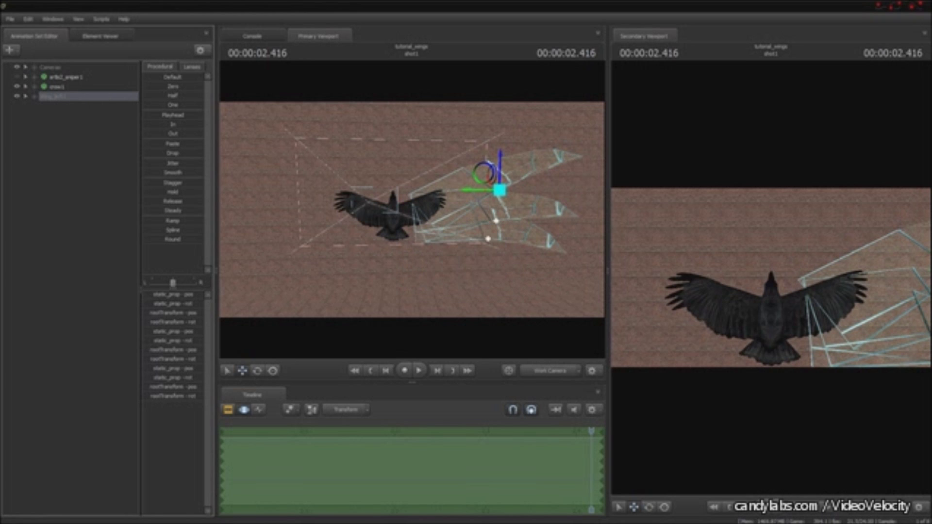
{"action": "left_click", "coordinate": [485, 228]}
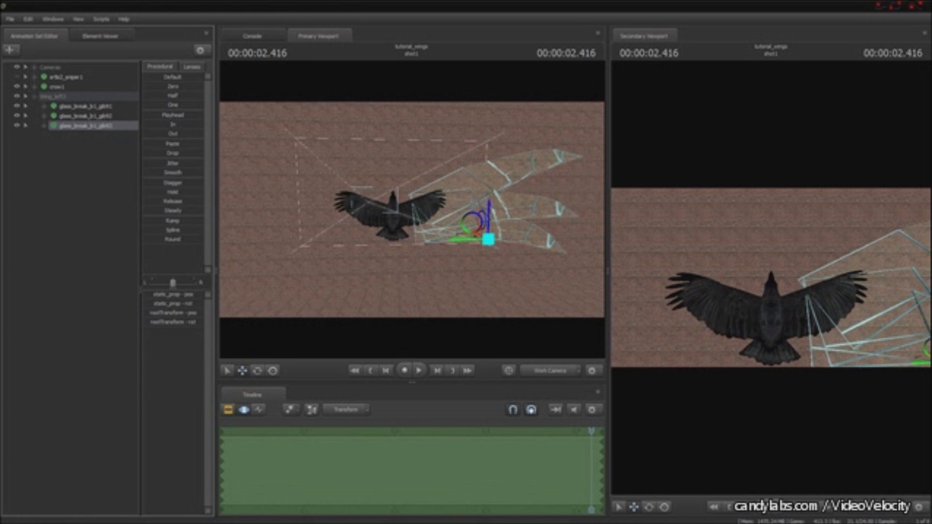
{"action": "right_click", "coordinate": [65, 165]}
{"action": "left_click", "coordinate": [87, 210]}
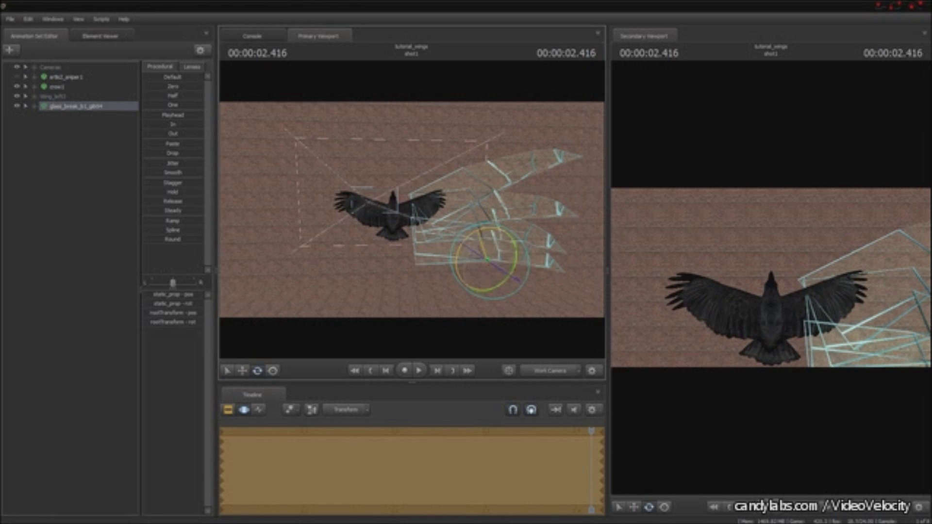
{"action": "key", "text": "w"}
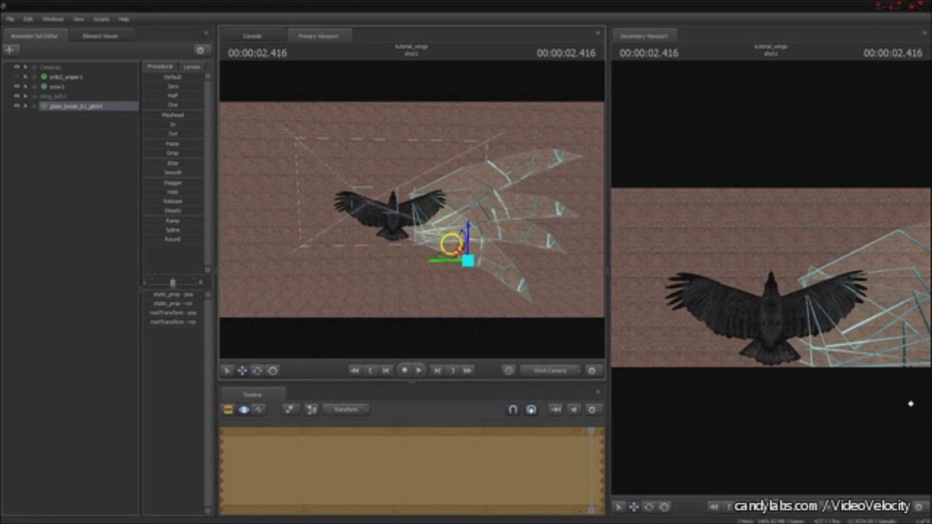
Add a fifth shard, gib05, move it lower, and group both new shards as Wing_left2
{"action": "right_click", "coordinate": [75, 161]}
{"action": "left_click", "coordinate": [97, 206]}
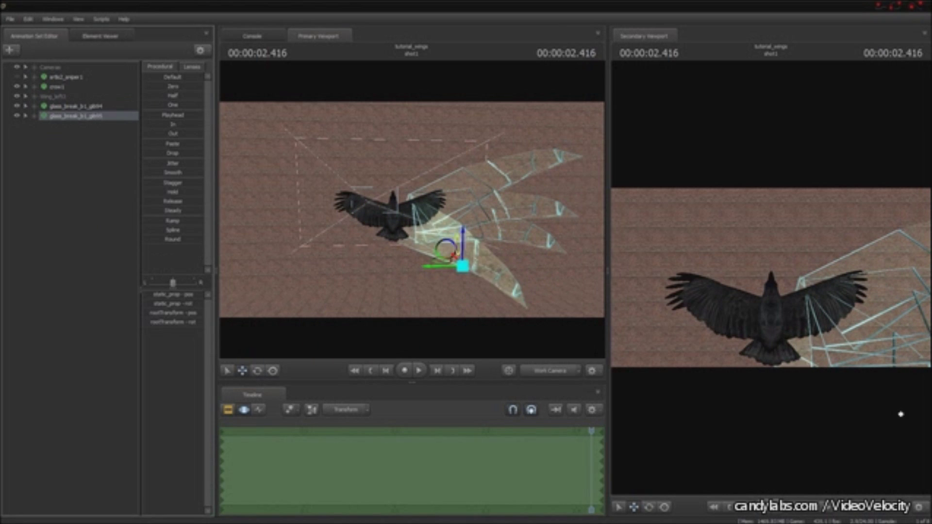
{"action": "left_click_drag", "start_coordinate": [900, 414], "coordinate": [842, 439]}
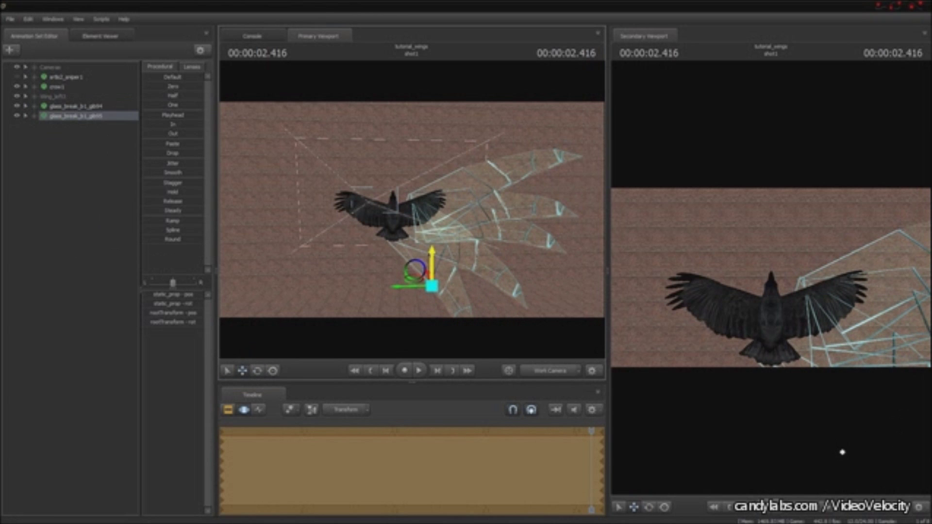
{"action": "left_click", "coordinate": [842, 452]}
{"action": "right_click", "coordinate": [72, 112]}
{"action": "left_click", "coordinate": [107, 127]}
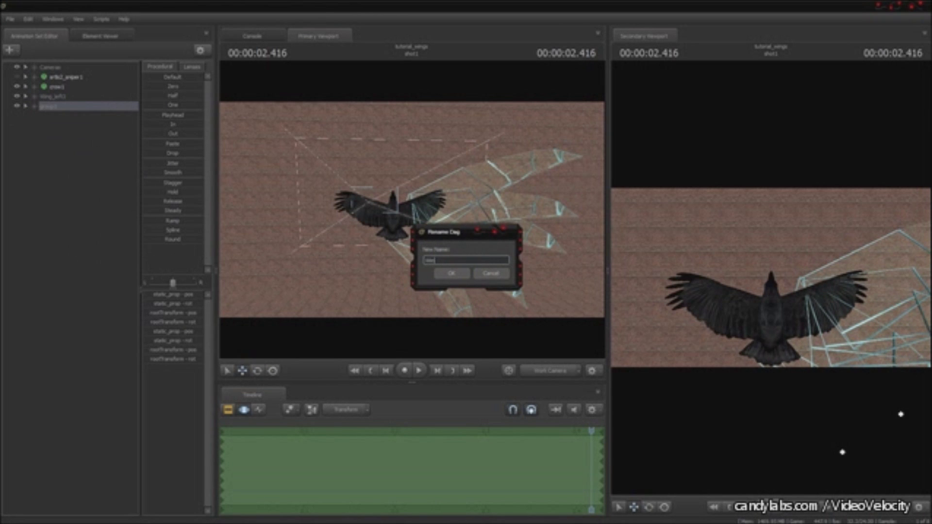
{"action": "type", "text": "Wing_left2"}
{"action": "key", "text": "Return"}
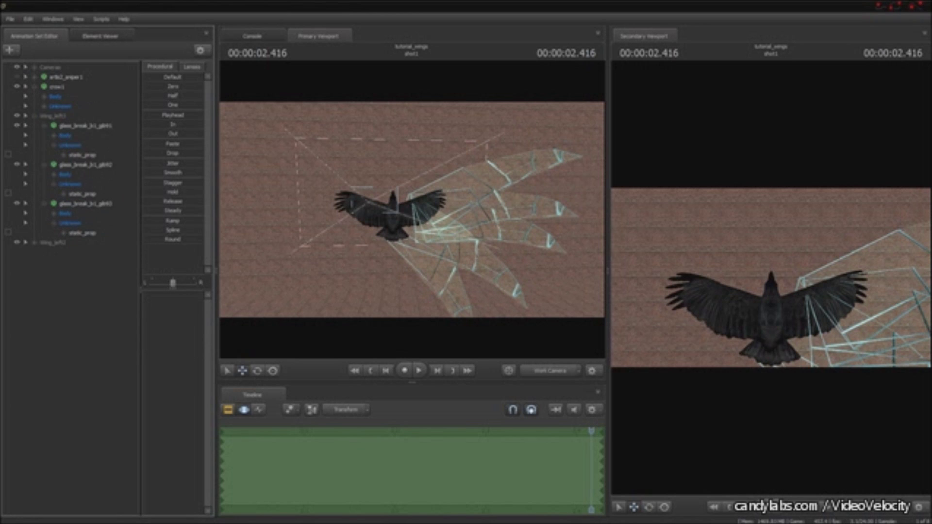
Select the crow's Crow.Humerus_L wing bone and toggle sniper1's visibility off
{"action": "left_click", "coordinate": [423, 195]}
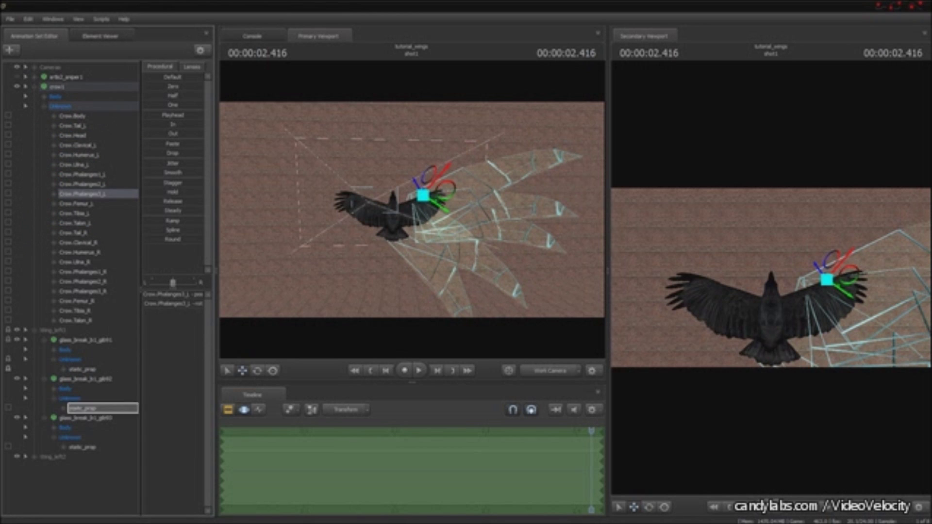
{"action": "left_click", "coordinate": [79, 155]}
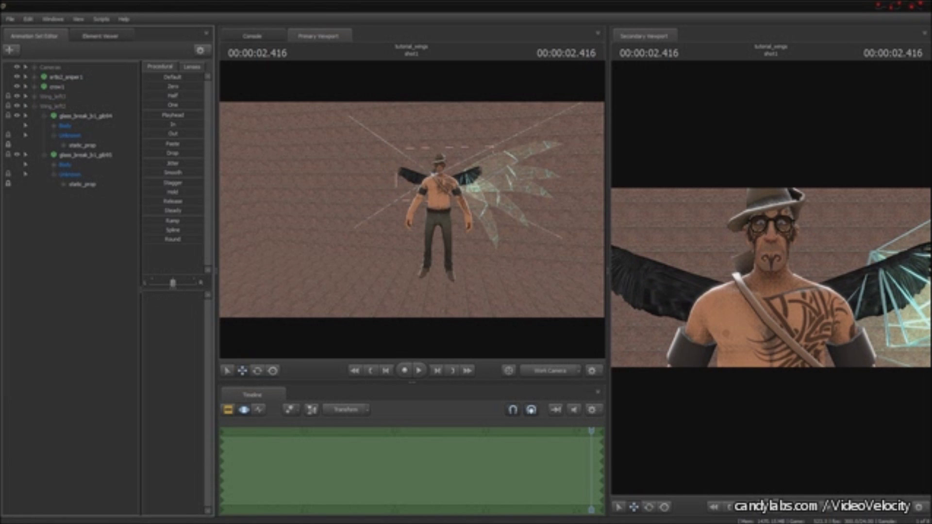
{"action": "left_click", "coordinate": [17, 76]}
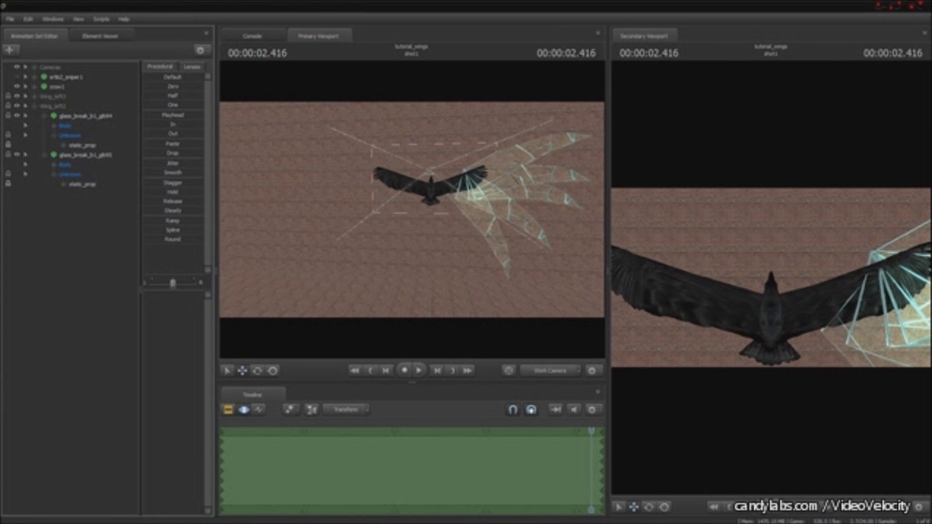
{"action": "right_click", "coordinate": [71, 229]}
Add a glass_break shard model to the scene, previewing shards before choosing one
{"action": "left_click", "coordinate": [104, 261]}
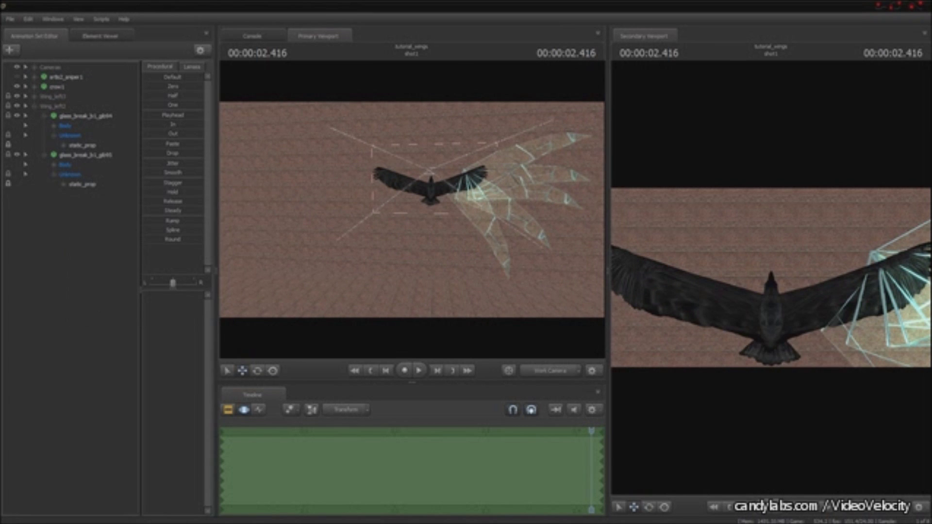
{"action": "type", "text": "glass_break"}
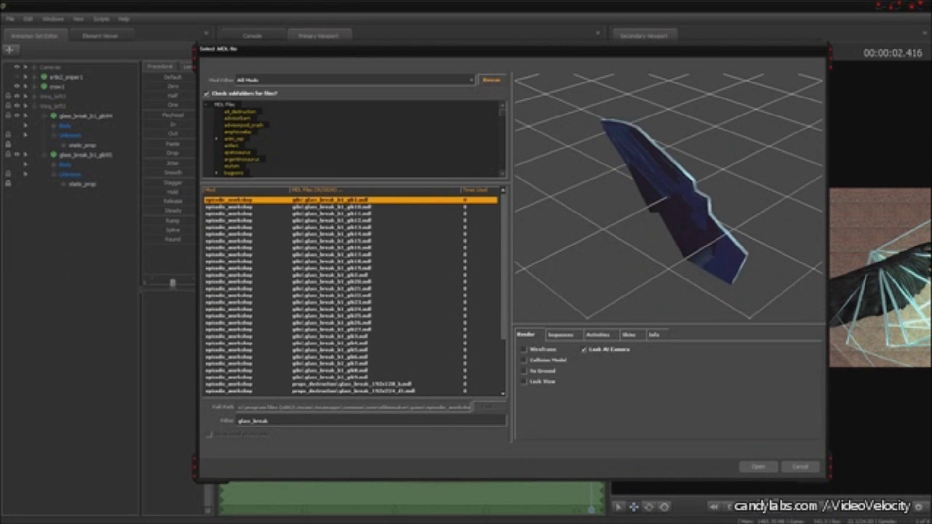
{"action": "left_click", "coordinate": [349, 350]}
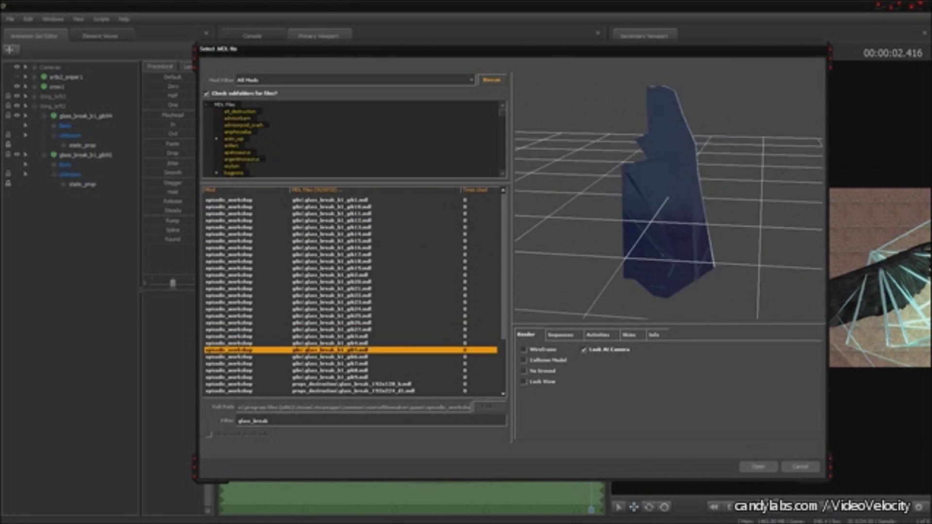
{"action": "key", "text": "Down"}
{"action": "key", "text": "Down"}
{"action": "key", "text": "Down"}
{"action": "key", "text": "Down"}
{"action": "key", "text": "Down"}
{"action": "key", "text": "Up"}
{"action": "key", "text": "Up"}
{"action": "key", "text": "Up"}
{"action": "key", "text": "Up"}
{"action": "key", "text": "Up"}
{"action": "key", "text": "Up"}
{"action": "key", "text": "Up"}
{"action": "key", "text": "Up"}
{"action": "key", "text": "Up"}
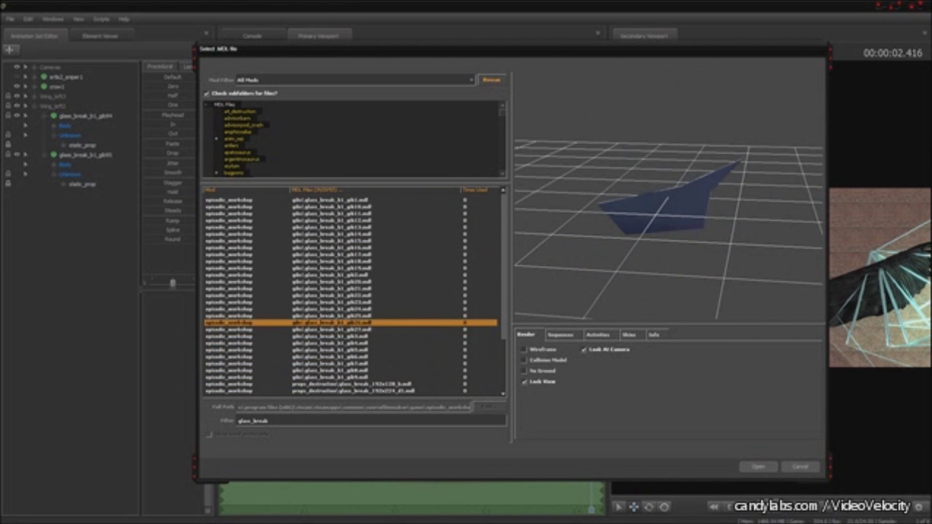
{"action": "key", "text": "Up"}
{"action": "key", "text": "Up"}
{"action": "key", "text": "Return"}
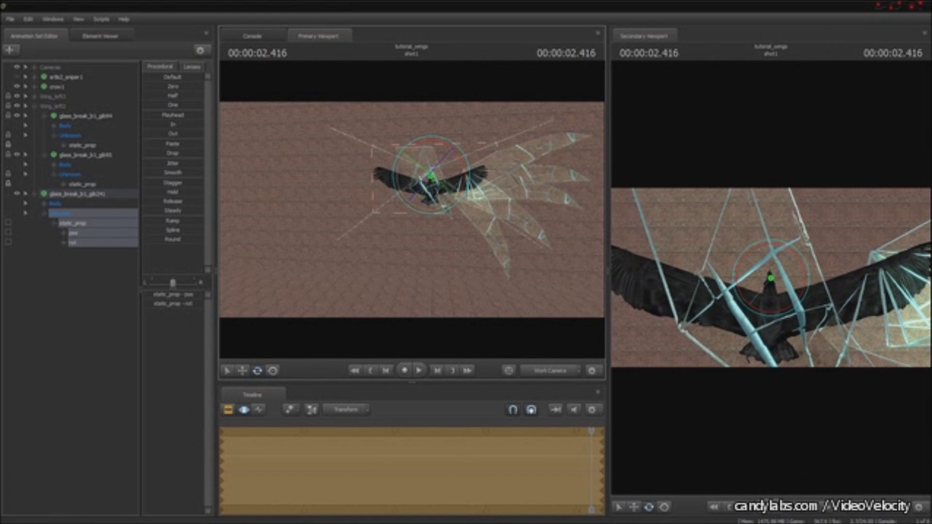
Add another glass shard and rotate and move it beside the crow's wing
{"action": "left_click_drag", "start_coordinate": [413, 218], "coordinate": [291, 214]}
{"action": "left_click_drag", "start_coordinate": [464, 225], "coordinate": [468, 219]}
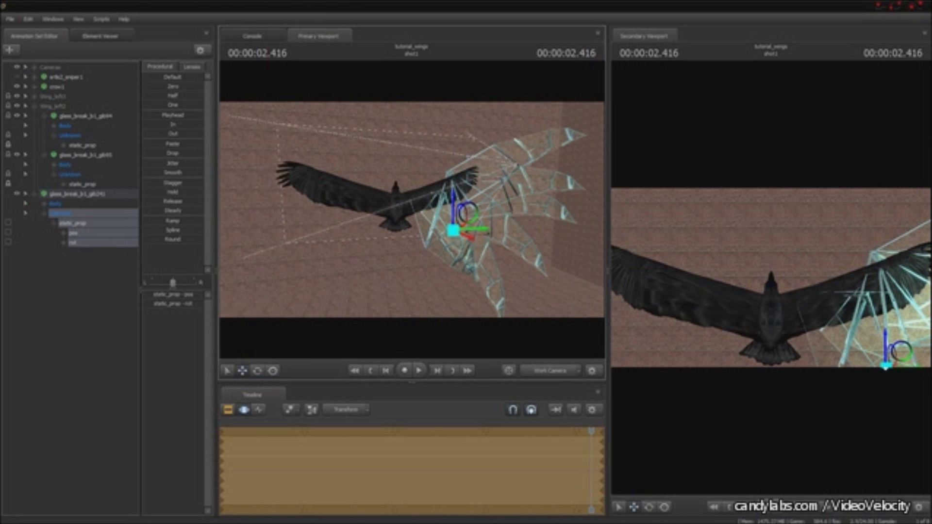
{"action": "right_click", "coordinate": [94, 261]}
{"action": "left_click", "coordinate": [126, 338]}
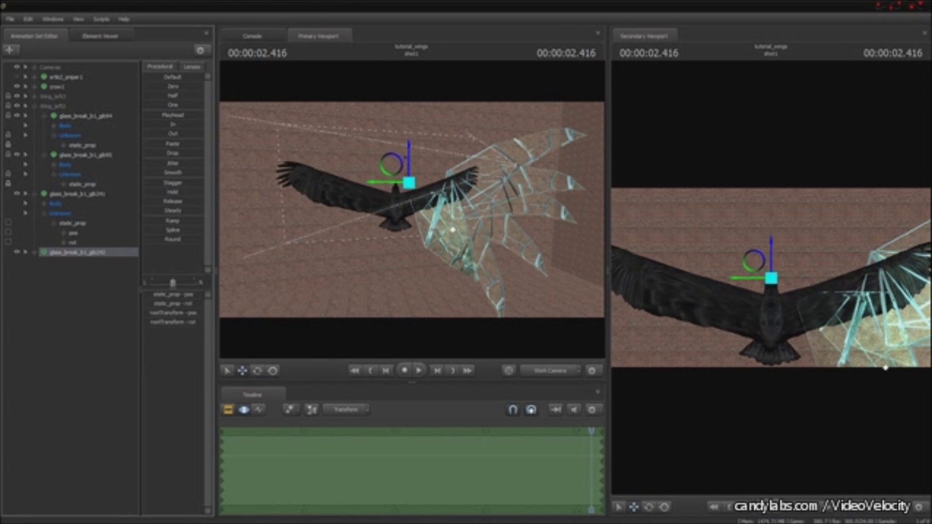
{"action": "key", "text": "e"}
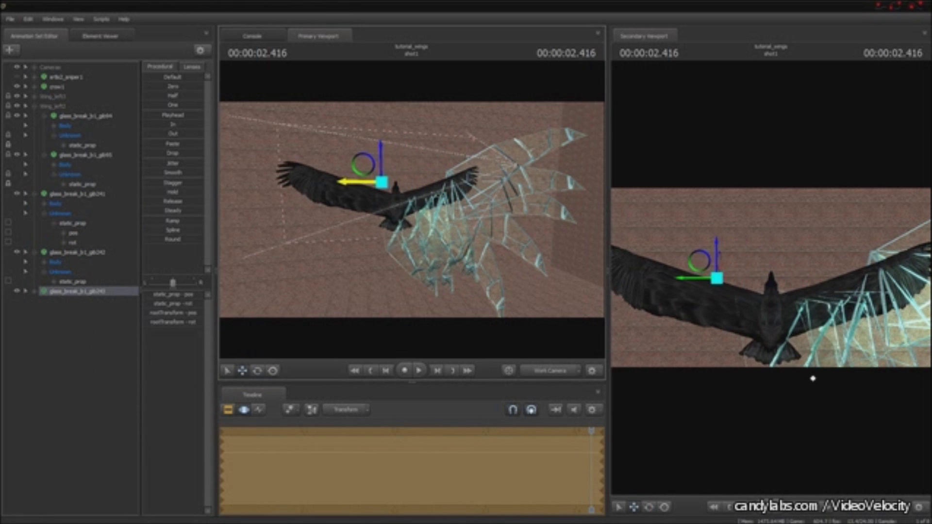
{"action": "key", "text": "w"}
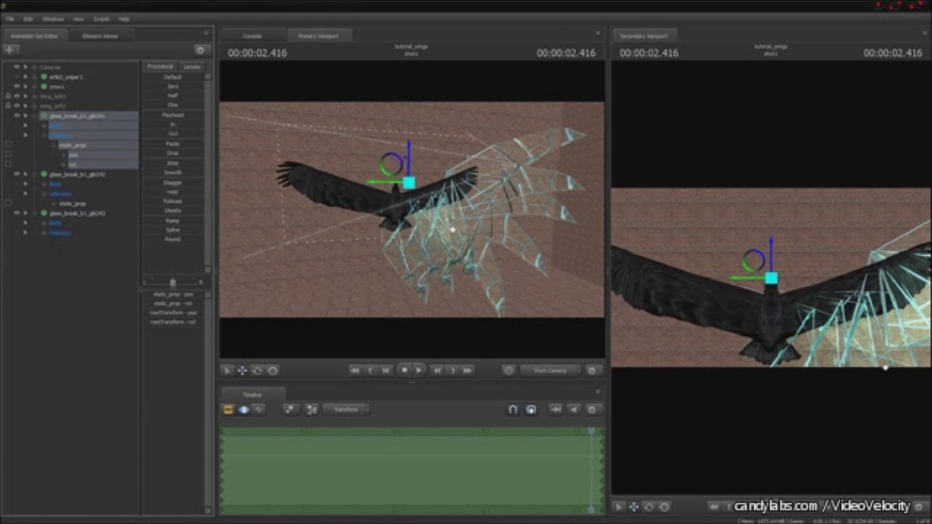
Rotate the crow's left upper wing bone, Crow.Humerus_L, into a new pose
{"action": "left_click", "coordinate": [456, 182]}
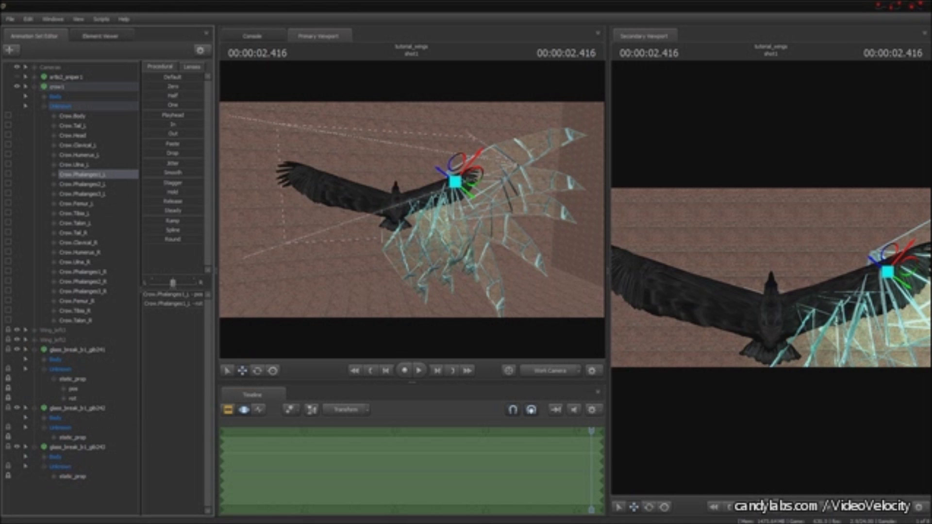
{"action": "left_click", "coordinate": [439, 182]}
{"action": "key", "text": "e"}
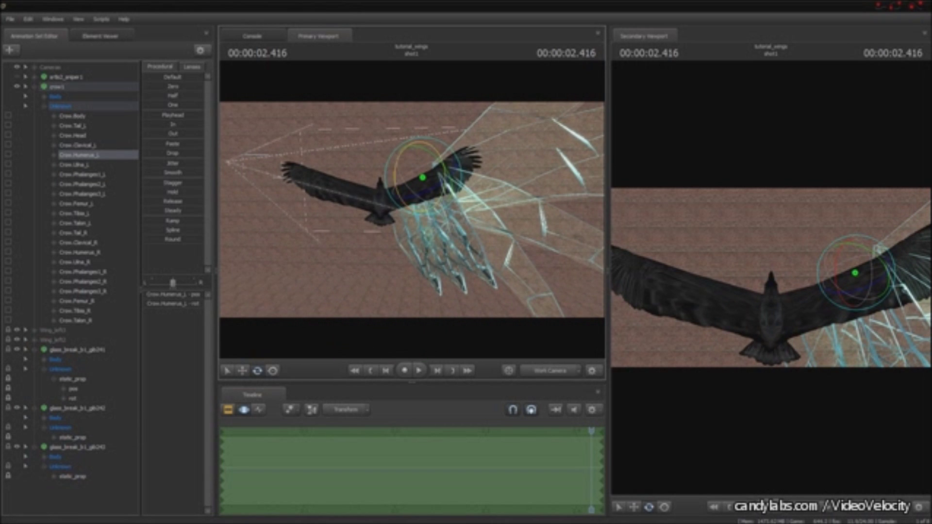
{"action": "key", "text": "Escape"}
Select the three new glass shards for grouping
{"action": "left_click", "coordinate": [77, 116]}
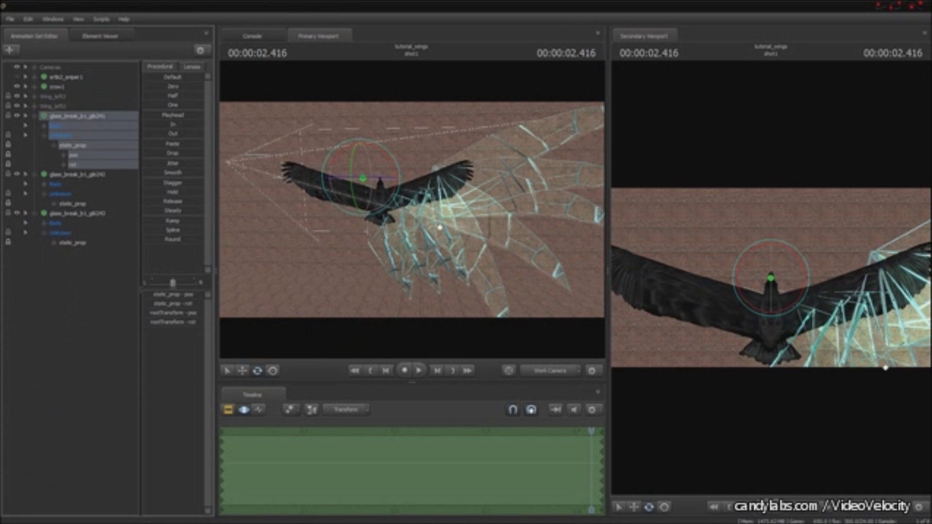
{"action": "left_click", "coordinate": [77, 212], "text": "shift"}
{"action": "right_click", "coordinate": [78, 117]}
Group the three new shards and rename the group as a left-wing group
{"action": "left_click", "coordinate": [97, 140]}
{"action": "left_click", "coordinate": [85, 125]}
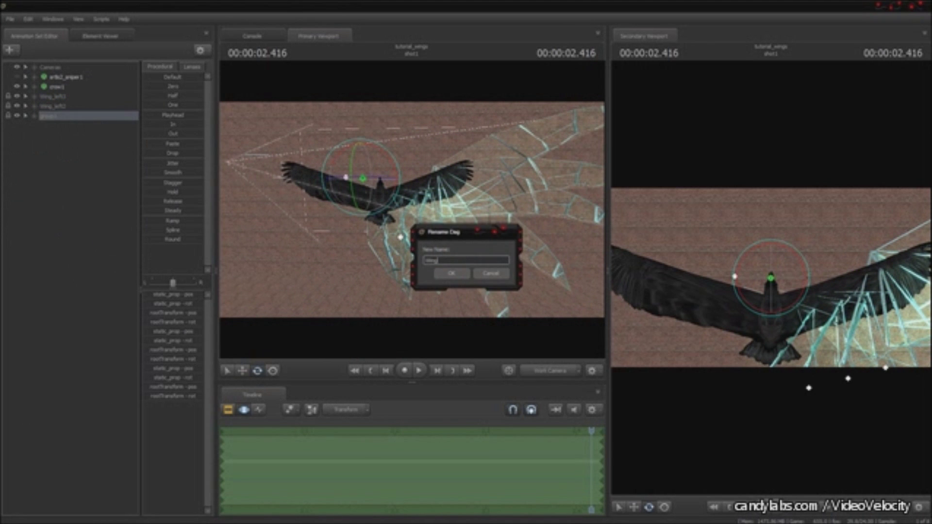
{"action": "type", "text": "wing_left1"}
{"action": "key", "text": "Return"}
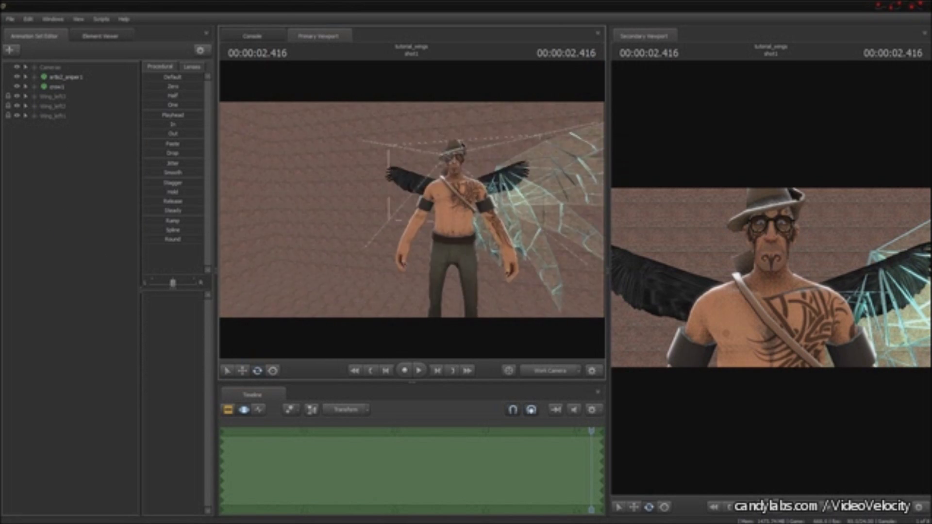
Orbit the view to see the wing groups fan apart and select sniper1
{"action": "left_click_drag", "start_coordinate": [412, 208], "coordinate": [412, 189]}
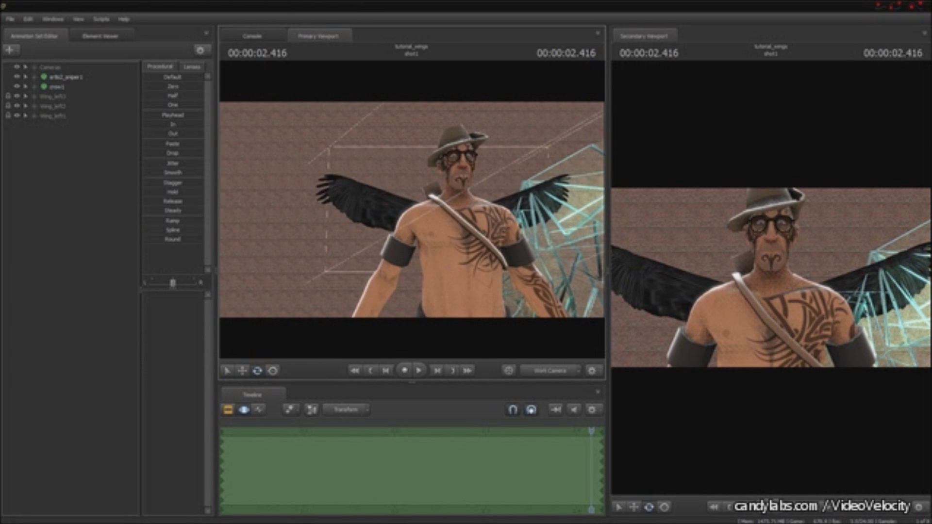
{"action": "left_click", "coordinate": [66, 77]}
{"action": "scroll", "coordinate": [173, 403], "scroll_direction": "down", "scroll_amount": 1}
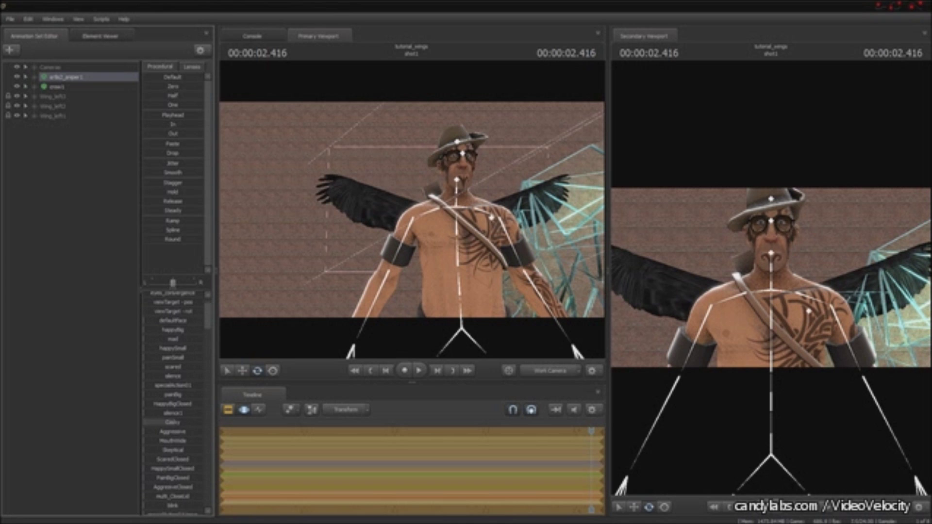
Hide the sniper and reframe the view onto the crow
{"action": "key", "text": "Escape"}
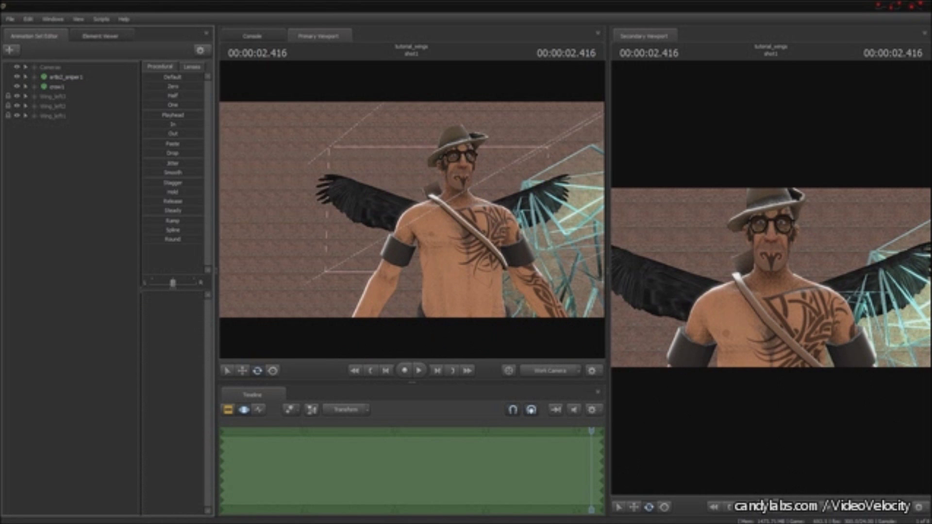
{"action": "left_click", "coordinate": [17, 77]}
{"action": "left_click_drag", "start_coordinate": [413, 208], "coordinate": [413, 189]}
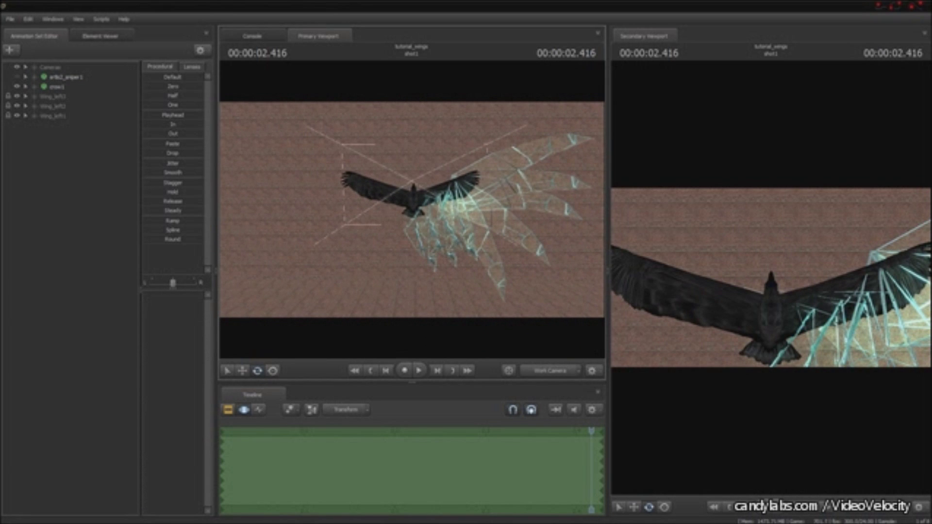
Copy wing_left3's three glass shards and paste them as new animation sets
{"action": "left_click", "coordinate": [34, 97]}
{"action": "left_click", "coordinate": [85, 125], "text": "shift"}
{"action": "right_click", "coordinate": [80, 107]}
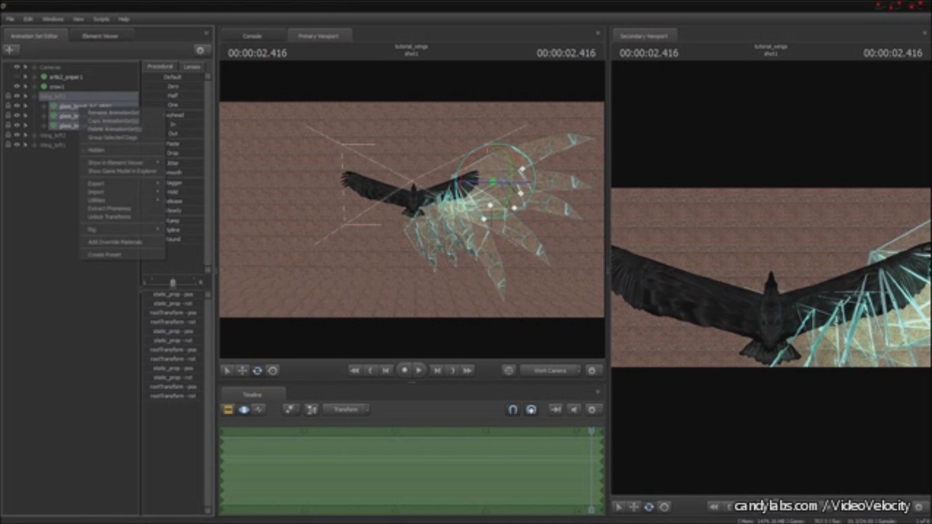
{"action": "left_click", "coordinate": [99, 121]}
{"action": "left_click", "coordinate": [444, 271]}
{"action": "right_click", "coordinate": [78, 259]}
{"action": "left_click", "coordinate": [112, 291]}
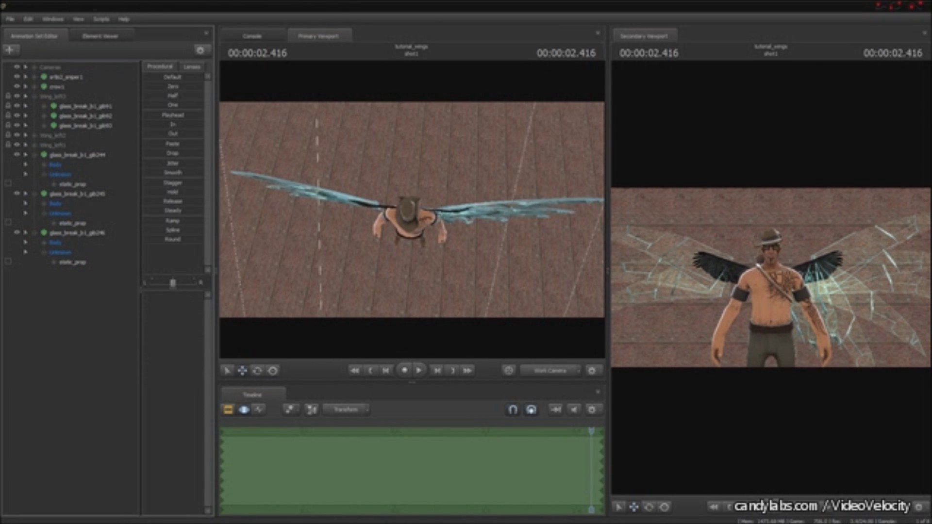
Rotate and move the three pasted shards onto the crow's right wing
{"action": "left_click", "coordinate": [72, 184]}
{"action": "key", "text": "e"}
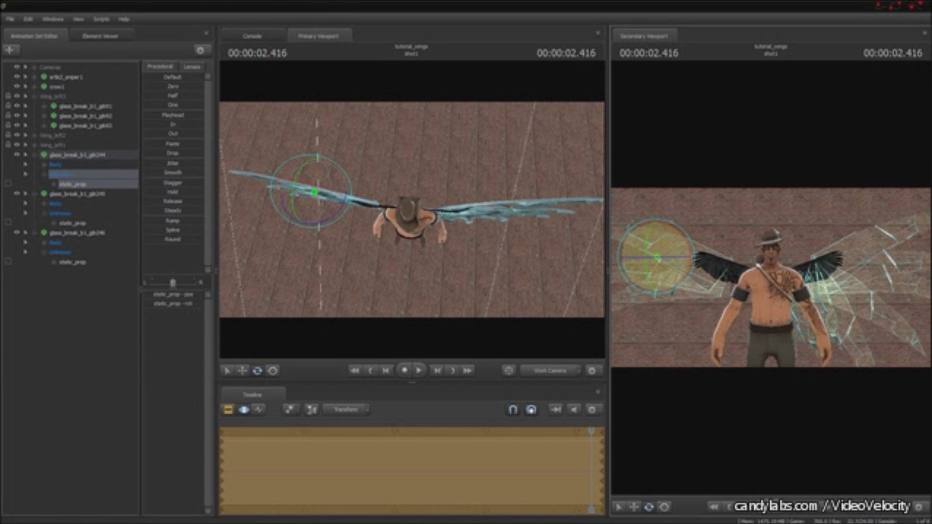
{"action": "left_click", "coordinate": [72, 222], "text": "ctrl"}
{"action": "left_click", "coordinate": [73, 262], "text": "ctrl"}
{"action": "key", "text": "w"}
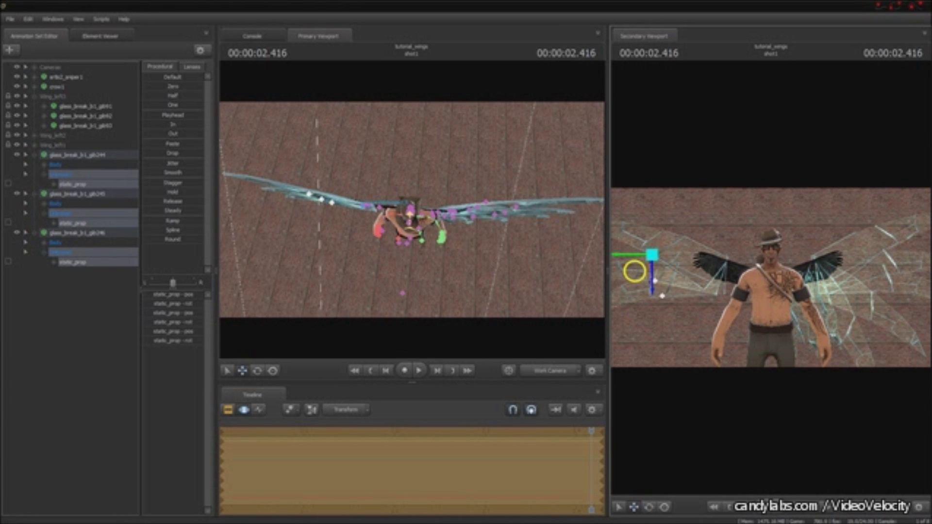
{"action": "left_click", "coordinate": [363, 206]}
Group the pasted shards and name the group wing_right1
{"action": "left_click", "coordinate": [73, 388]}
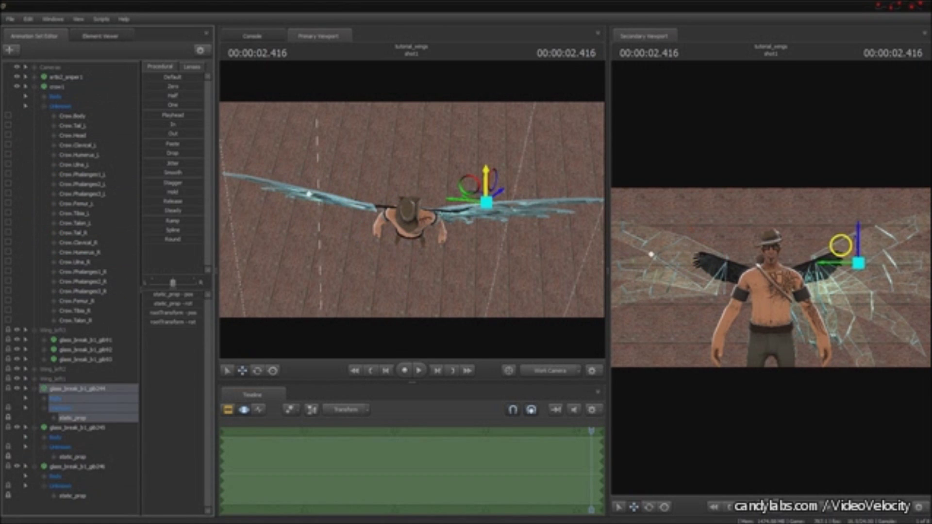
{"action": "left_click", "coordinate": [73, 466], "text": "shift"}
{"action": "right_click", "coordinate": [85, 388]}
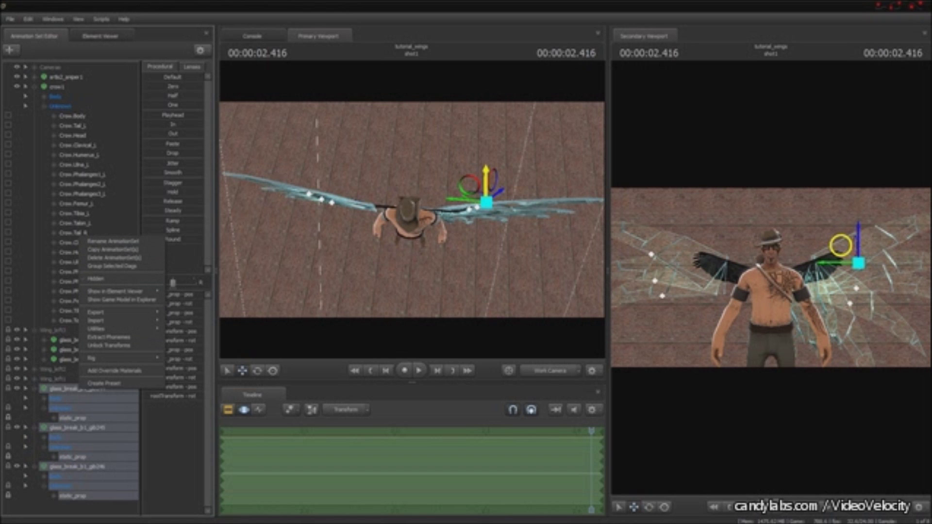
{"action": "left_click", "coordinate": [73, 388]}
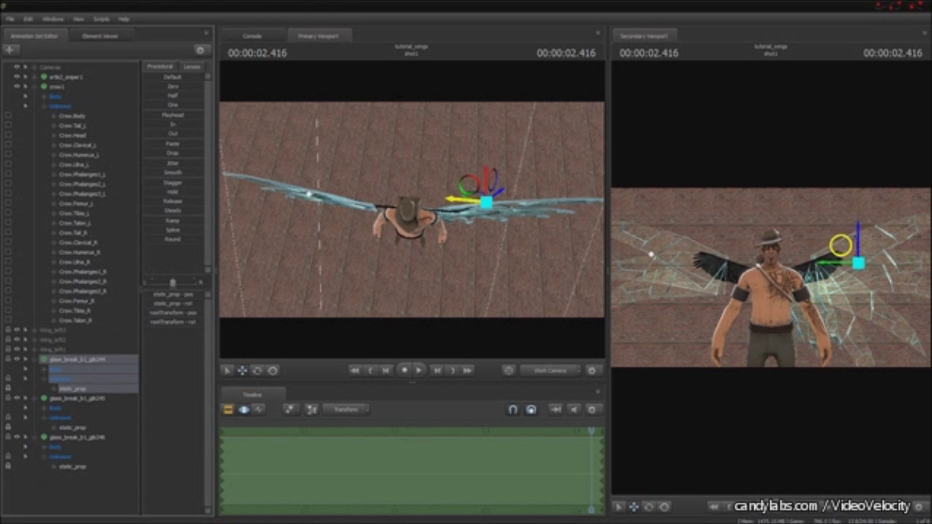
{"action": "left_click", "coordinate": [73, 388]}
{"action": "left_click", "coordinate": [73, 466], "text": "shift"}
{"action": "right_click", "coordinate": [87, 388]}
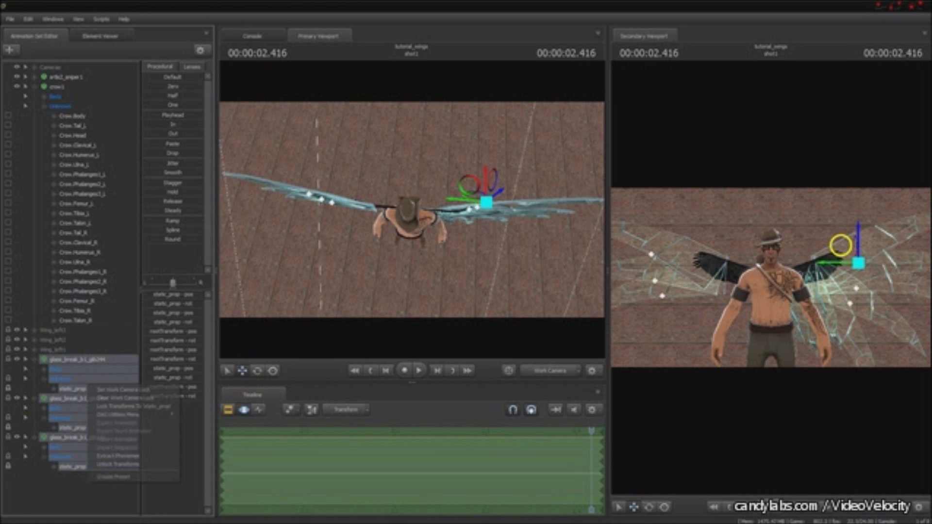
{"action": "mouse_move", "coordinate": [126, 414]}
{"action": "left_click", "coordinate": [203, 414]}
{"action": "right_click", "coordinate": [59, 359]}
{"action": "left_click", "coordinate": [80, 368]}
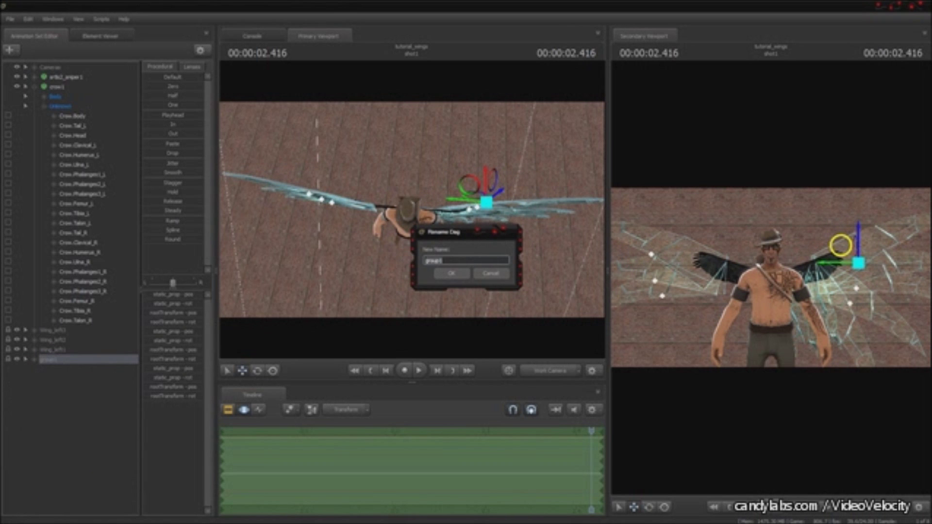
{"action": "key", "text": "Return"}
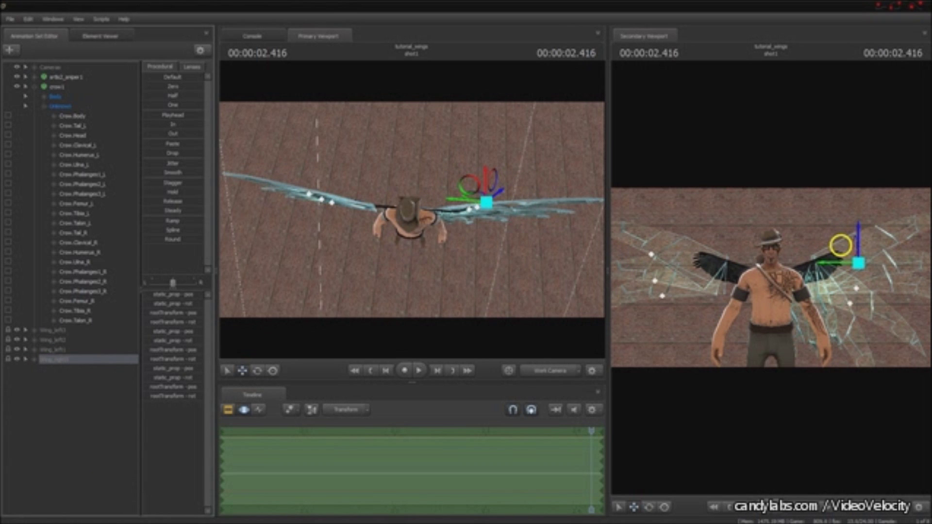
Copy wing_left2's two glass shards, accepting the copy warning
{"action": "left_click", "coordinate": [25, 340]}
{"action": "left_click", "coordinate": [82, 350]}
{"action": "left_click", "coordinate": [83, 359], "text": "shift"}
{"action": "right_click", "coordinate": [91, 357]}
{"action": "left_click", "coordinate": [122, 368]}
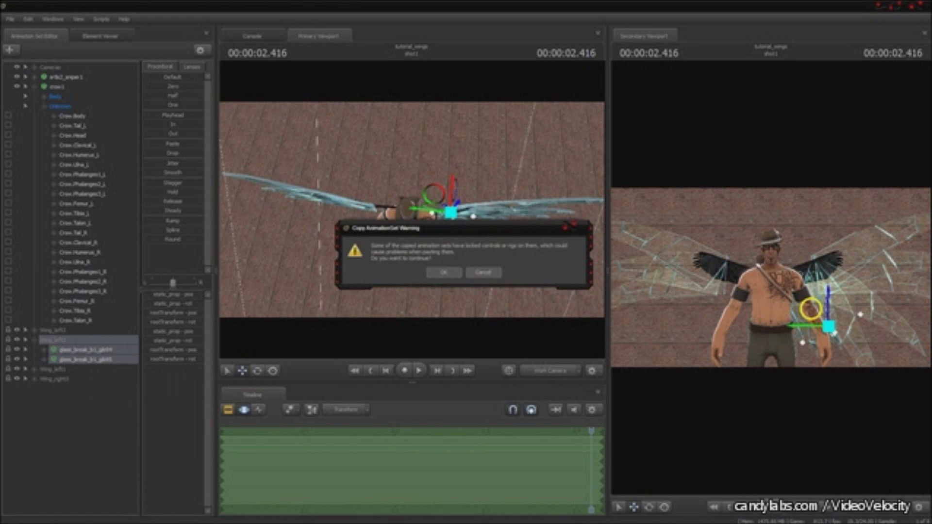
{"action": "left_click", "coordinate": [495, 268]}
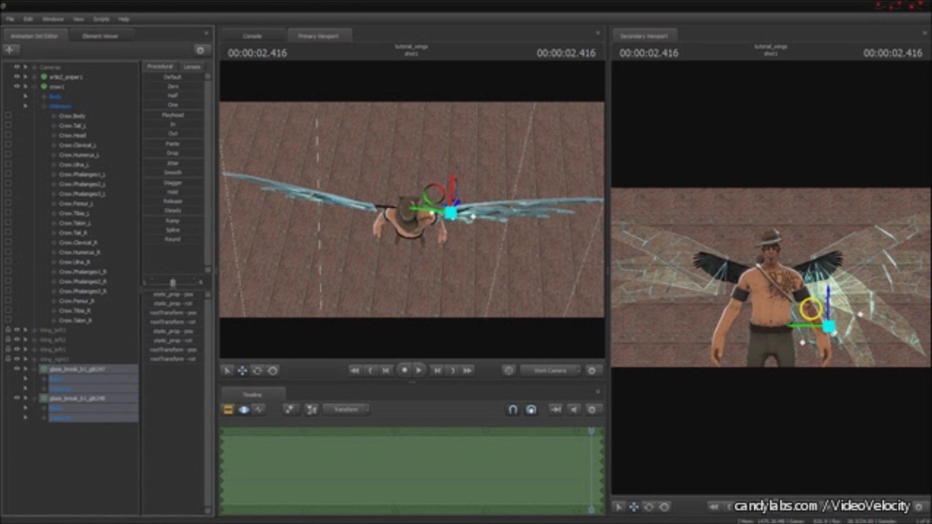
Rotate and move the pasted shards into place by the crow's right wing
{"action": "key", "text": "e"}
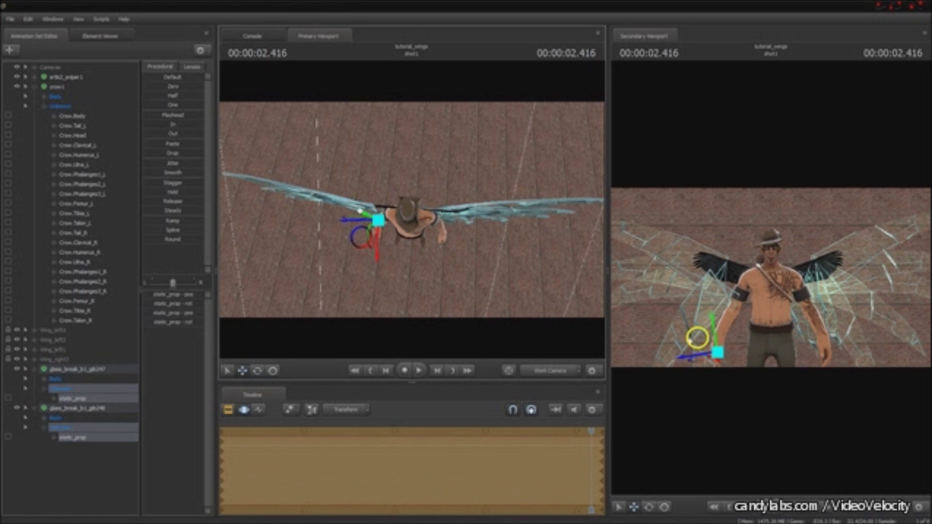
{"action": "key", "text": "w"}
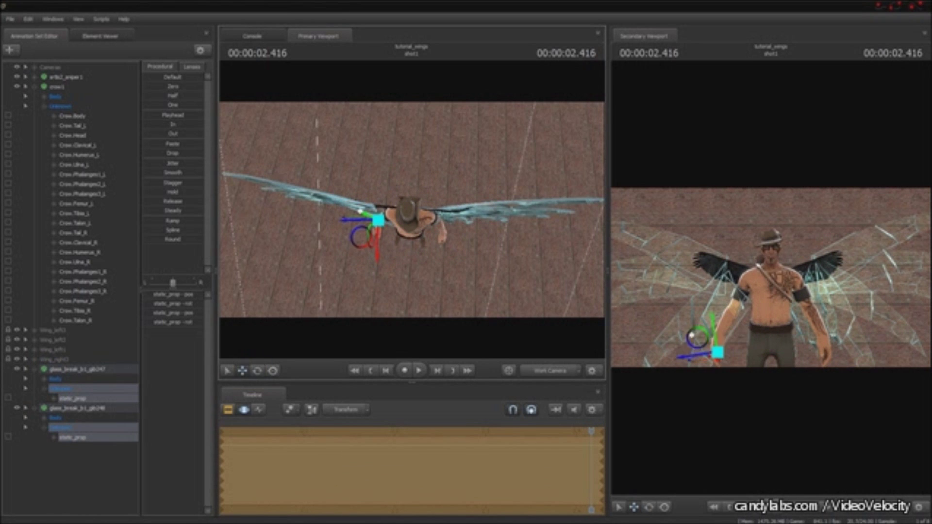
{"action": "key", "text": "e"}
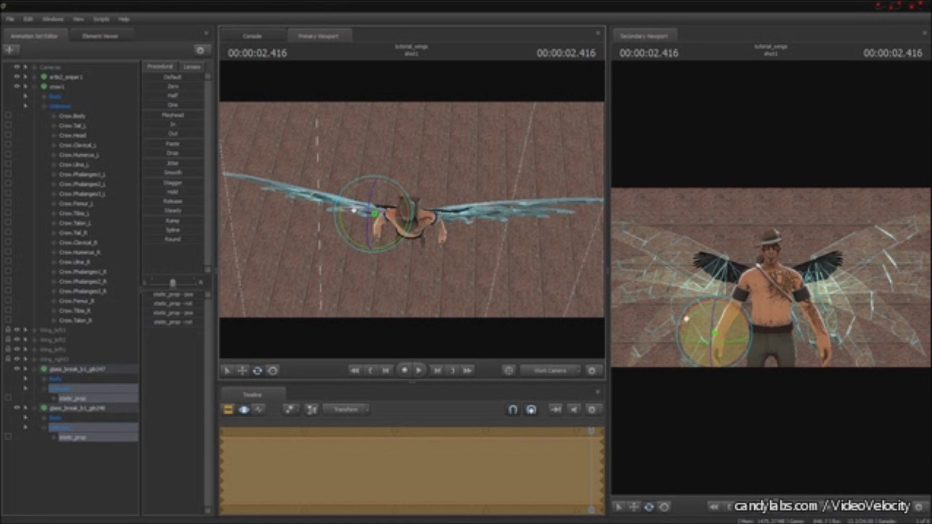
{"action": "key", "text": "w"}
{"action": "left_click", "coordinate": [82, 184]}
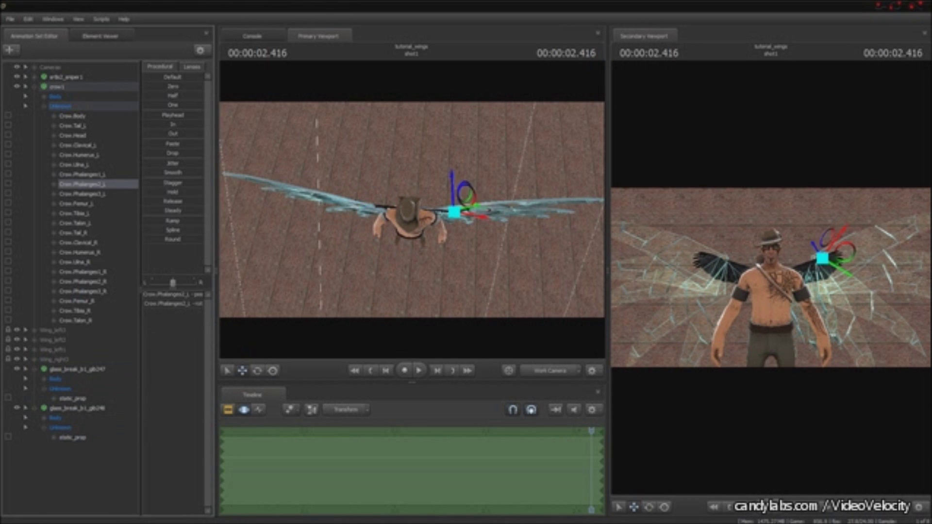
{"action": "left_click", "coordinate": [82, 281]}
Group the two pasted shard sets and name the group Wing_right2
{"action": "left_click", "coordinate": [63, 369]}
{"action": "left_click", "coordinate": [63, 407], "text": "ctrl"}
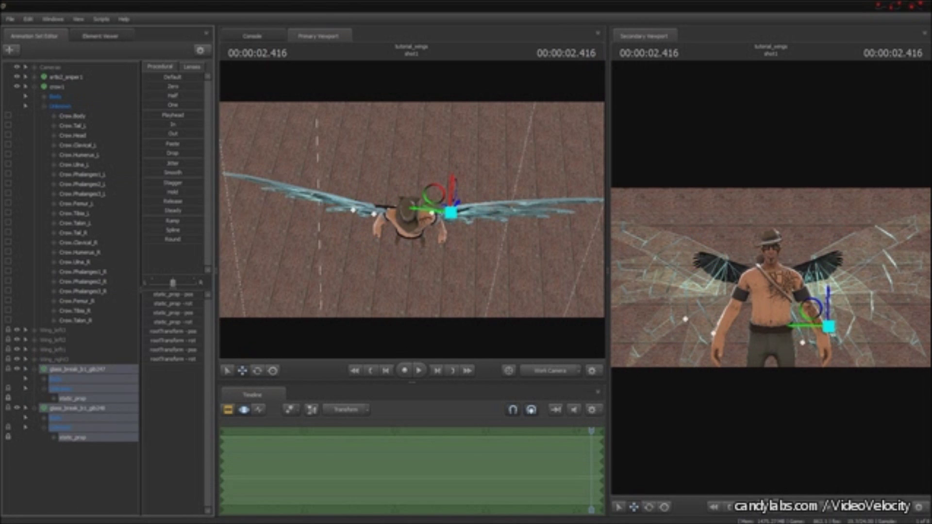
{"action": "right_click", "coordinate": [77, 369]}
{"action": "left_click", "coordinate": [111, 397]}
{"action": "type", "text": "Wing_"}
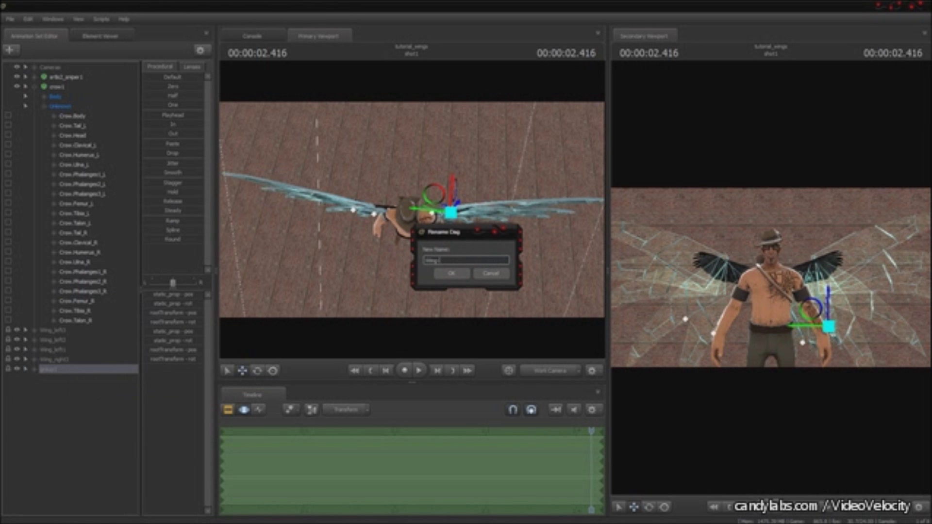
{"action": "type", "text": "right2"}
{"action": "key", "text": "Return"}
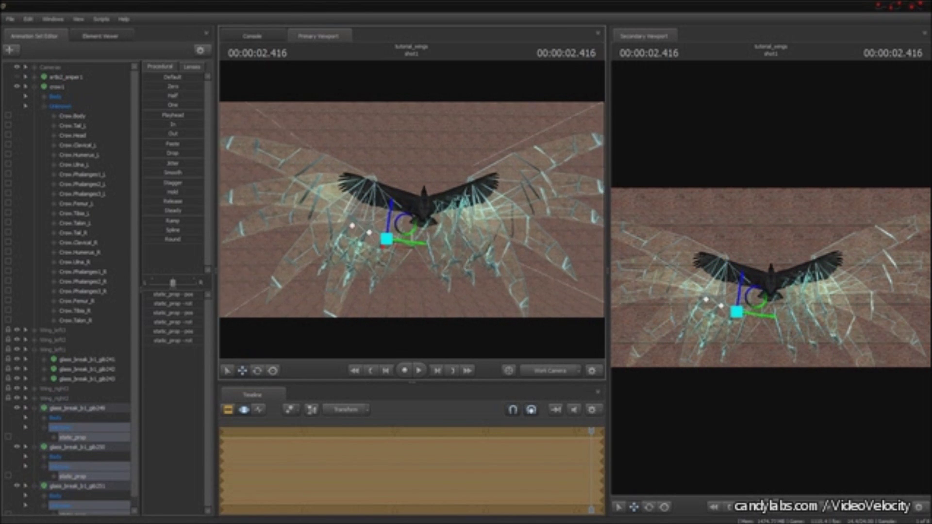
Position the pasted wing_left1 shards and group them as wing_right3
{"action": "key", "text": "e"}
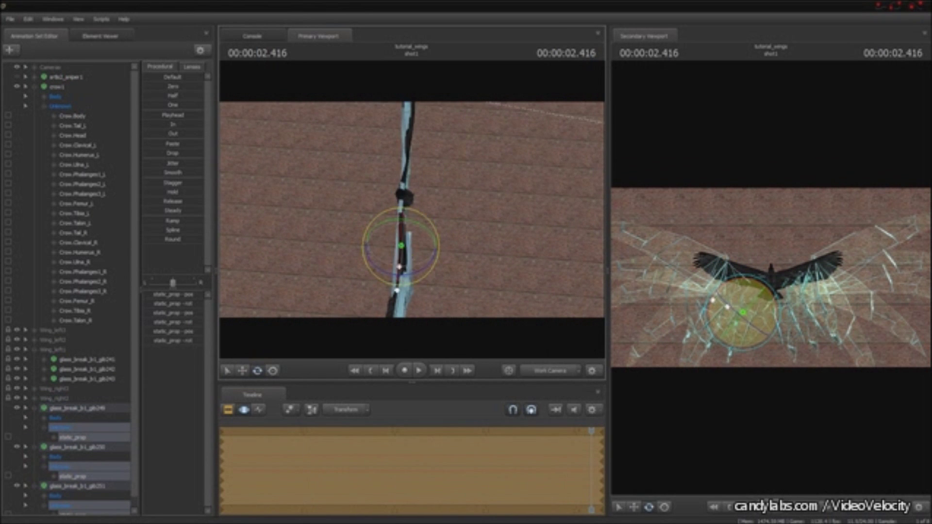
{"action": "key", "text": "w"}
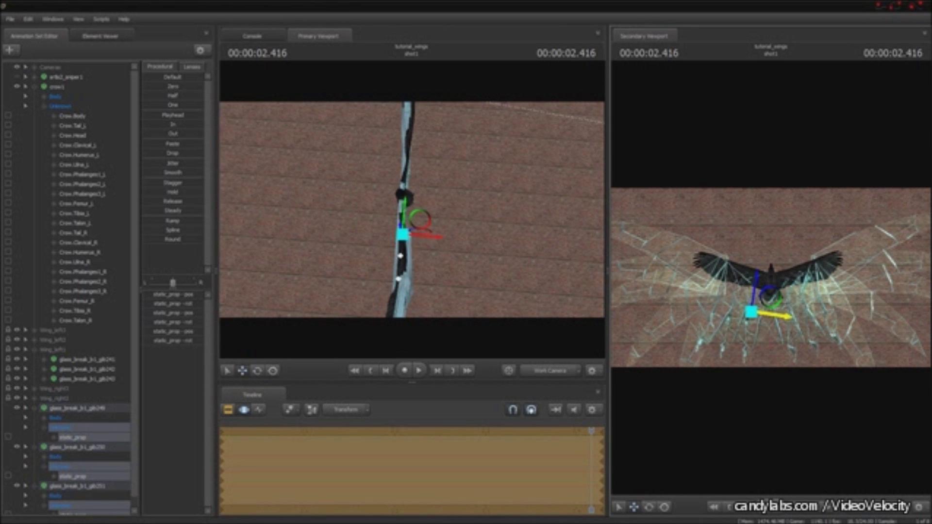
{"action": "scroll", "coordinate": [73, 291], "scroll_direction": "down", "scroll_amount": 1}
{"action": "left_click", "coordinate": [82, 281]}
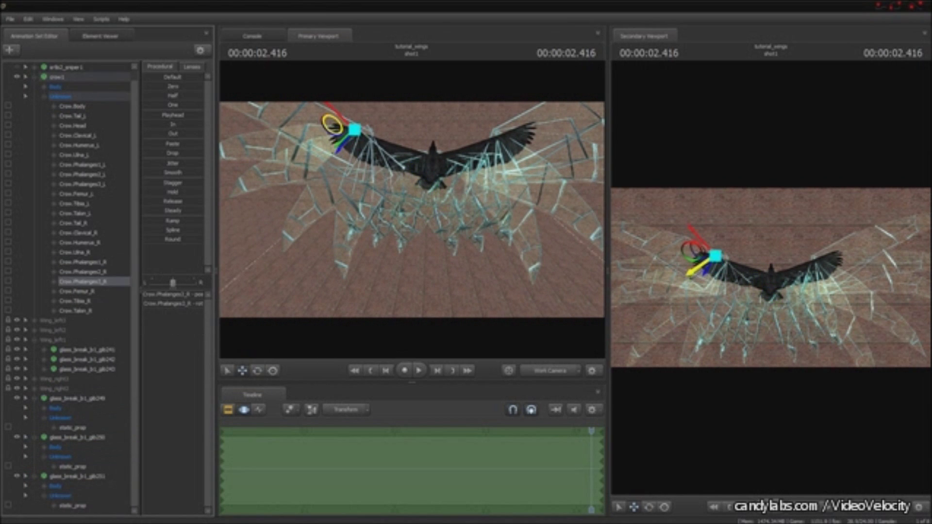
{"action": "left_click", "coordinate": [75, 398]}
{"action": "left_click", "coordinate": [73, 505], "text": "shift"}
{"action": "right_click", "coordinate": [72, 400]}
{"action": "left_click", "coordinate": [112, 277]}
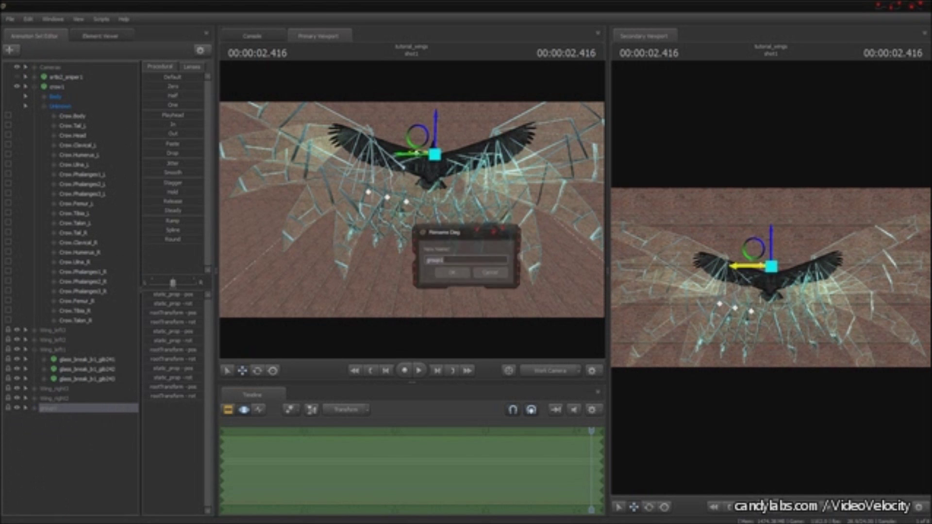
{"action": "key", "text": "Return"}
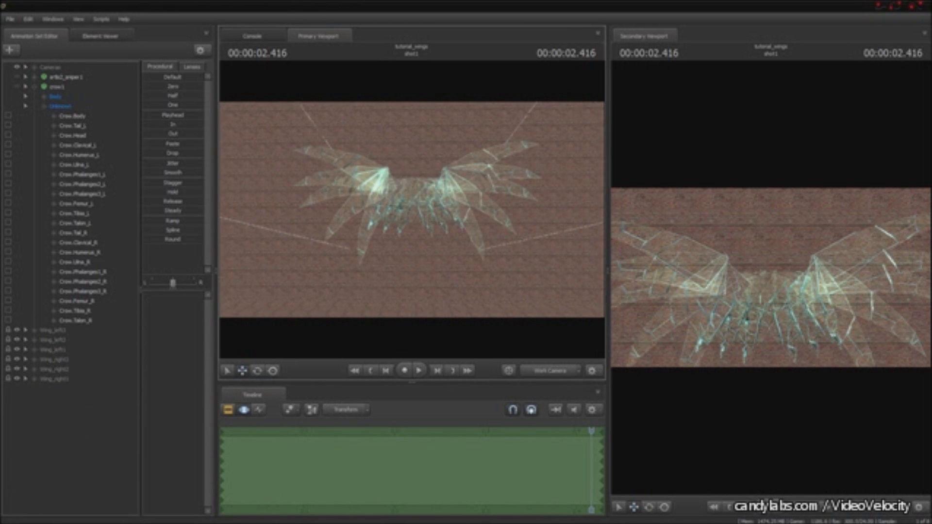
Adjust the wing_right2 shards and unhide the sniper wearing glass wings on both sides
{"action": "left_click", "coordinate": [53, 349]}
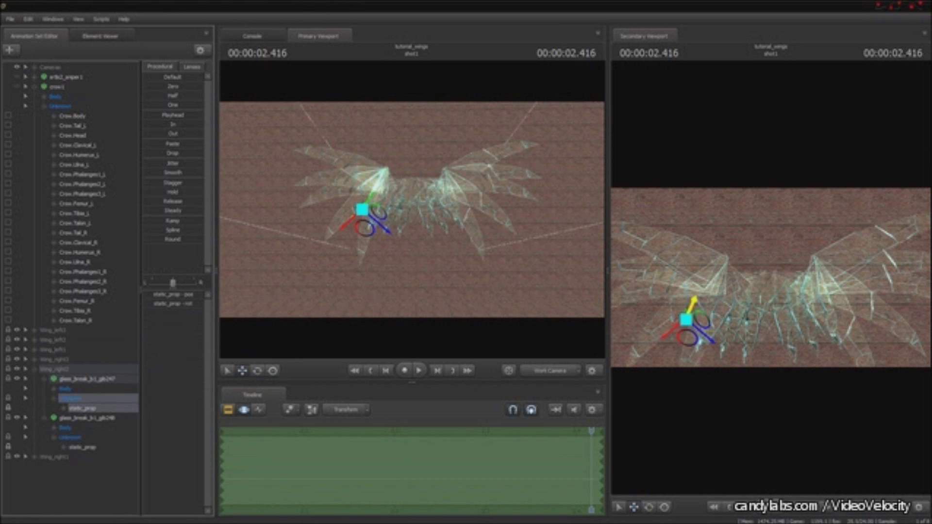
{"action": "left_click", "coordinate": [53, 369]}
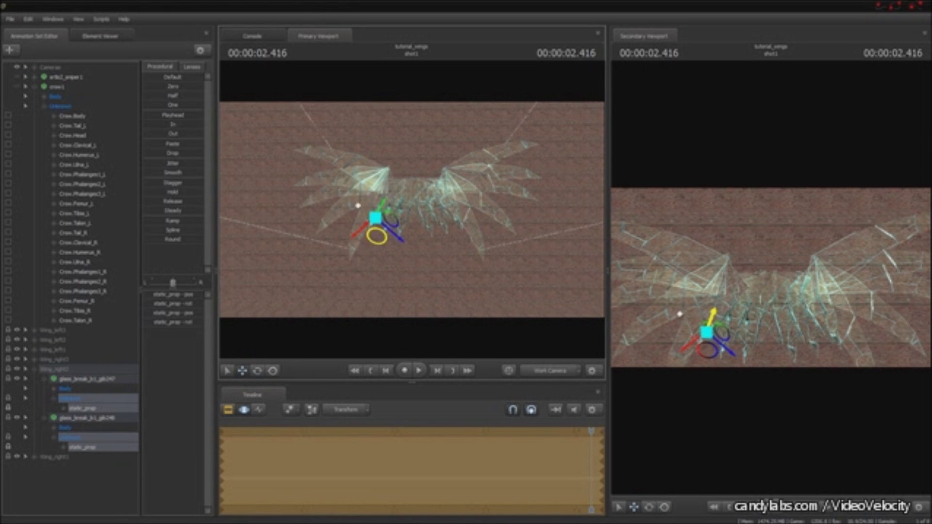
{"action": "left_click", "coordinate": [56, 86]}
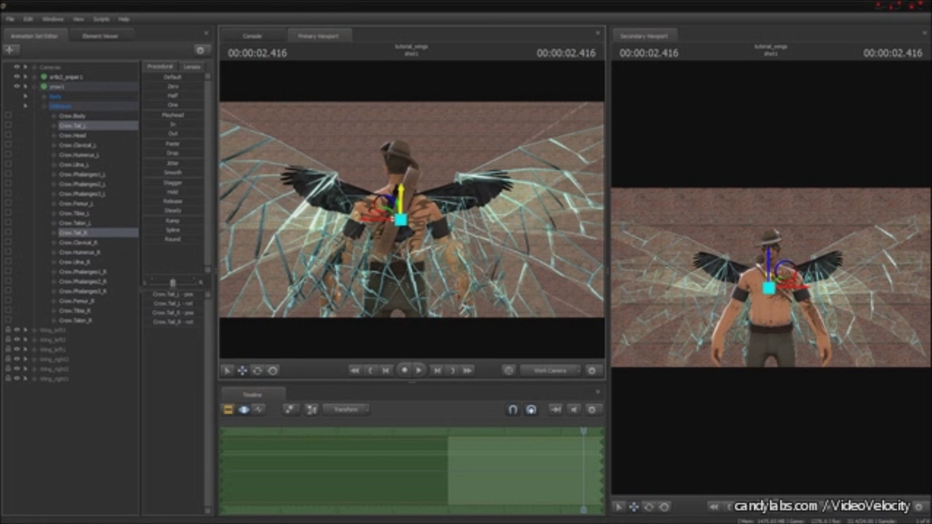
{"action": "right_click", "coordinate": [85, 78]}
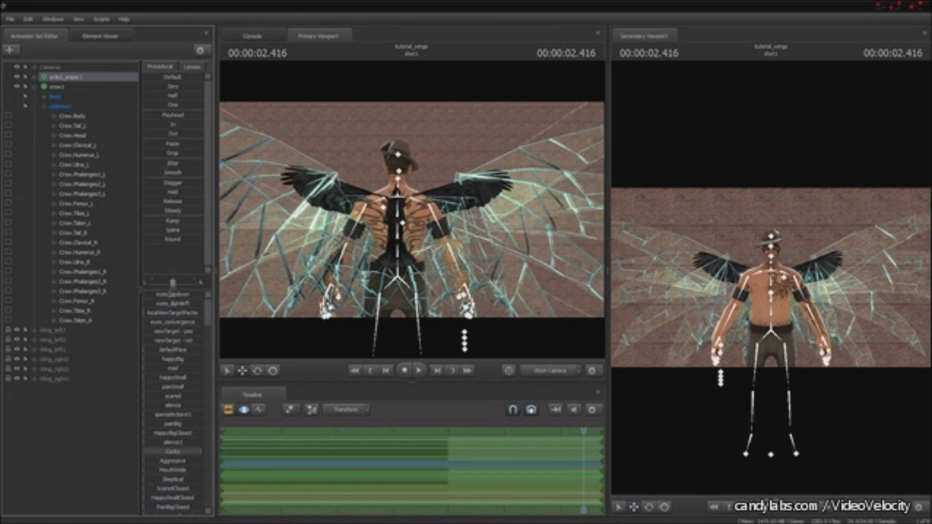
{"action": "right_click", "coordinate": [91, 342]}
Add a glass_break_b1 shard model and move it down and right near the sniper's waist
{"action": "left_click", "coordinate": [121, 360]}
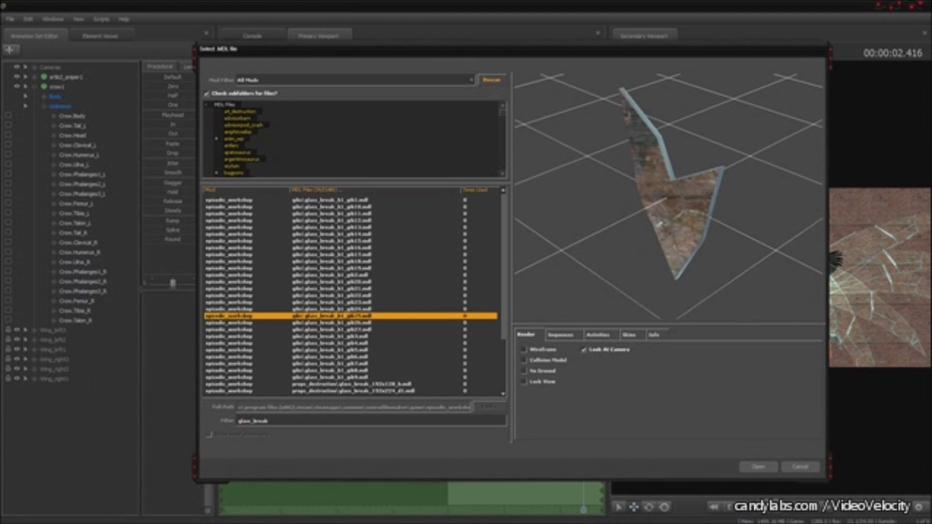
{"action": "key", "text": "Up"}
{"action": "key", "text": "Up"}
{"action": "key", "text": "Up"}
{"action": "key", "text": "Up"}
{"action": "key", "text": "Up"}
{"action": "key", "text": "Up"}
{"action": "key", "text": "Up"}
{"action": "key", "text": "Up"}
{"action": "key", "text": "Up"}
{"action": "key", "text": "Up"}
{"action": "key", "text": "Up"}
{"action": "key", "text": "Up"}
{"action": "key", "text": "Up"}
{"action": "key", "text": "Up"}
{"action": "key", "text": "Up"}
{"action": "key", "text": "Up"}
{"action": "key", "text": "Up"}
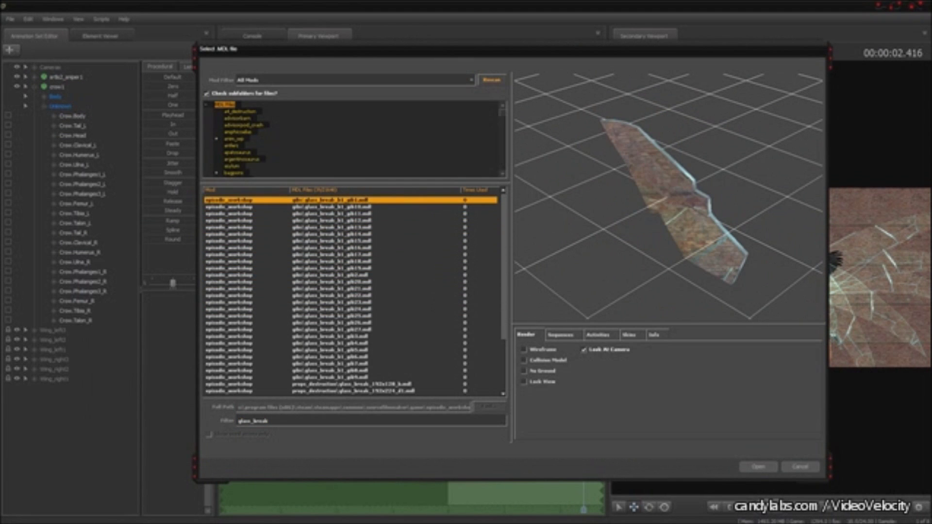
{"action": "key", "text": "Return"}
{"action": "left_click_drag", "start_coordinate": [413, 209], "coordinate": [340, 213]}
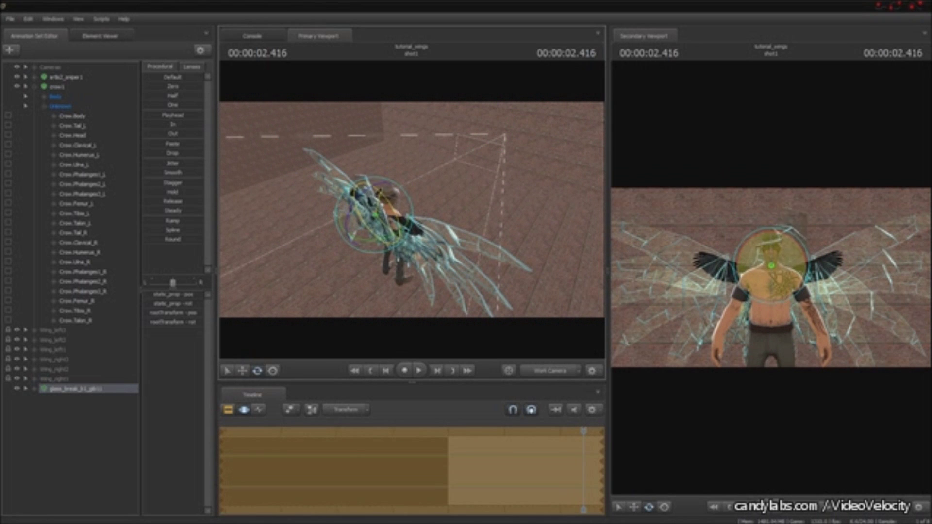
{"action": "left_click_drag", "start_coordinate": [771, 243], "coordinate": [772, 308]}
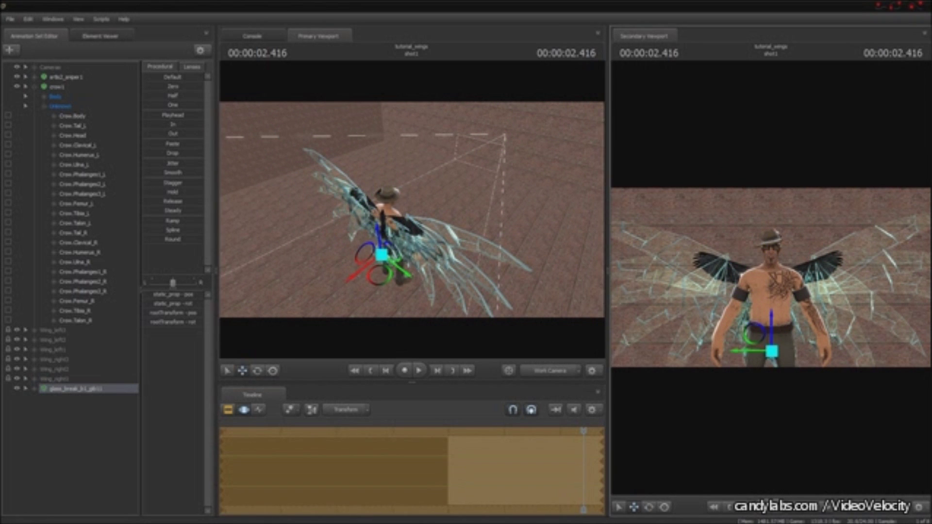
{"action": "key", "text": "F4"}
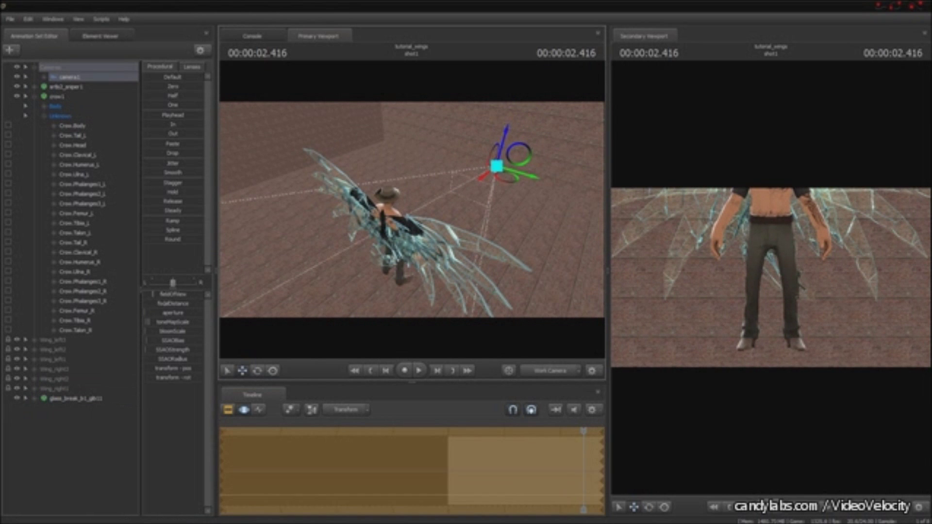
{"action": "left_click", "coordinate": [75, 398]}
{"action": "left_click_drag", "start_coordinate": [754, 236], "coordinate": [783, 234]}
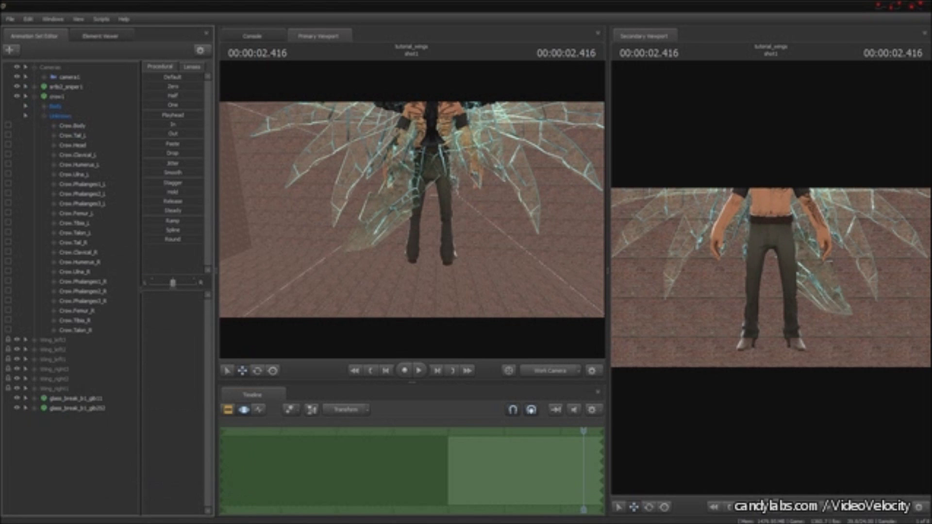
Add another glass shard and select the shards' Unknown groups
{"action": "left_click", "coordinate": [76, 407]}
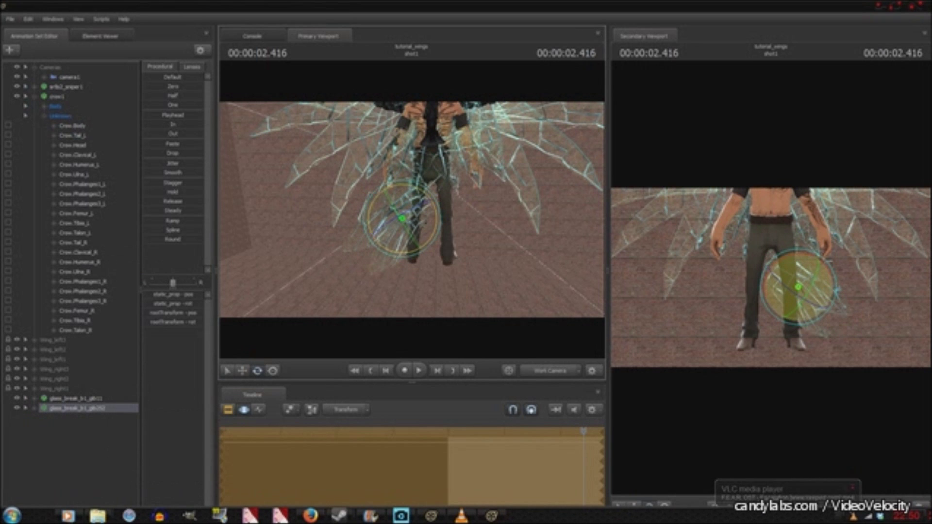
{"action": "right_click", "coordinate": [103, 262]}
{"action": "right_click", "coordinate": [155, 386]}
{"action": "left_click", "coordinate": [194, 395]}
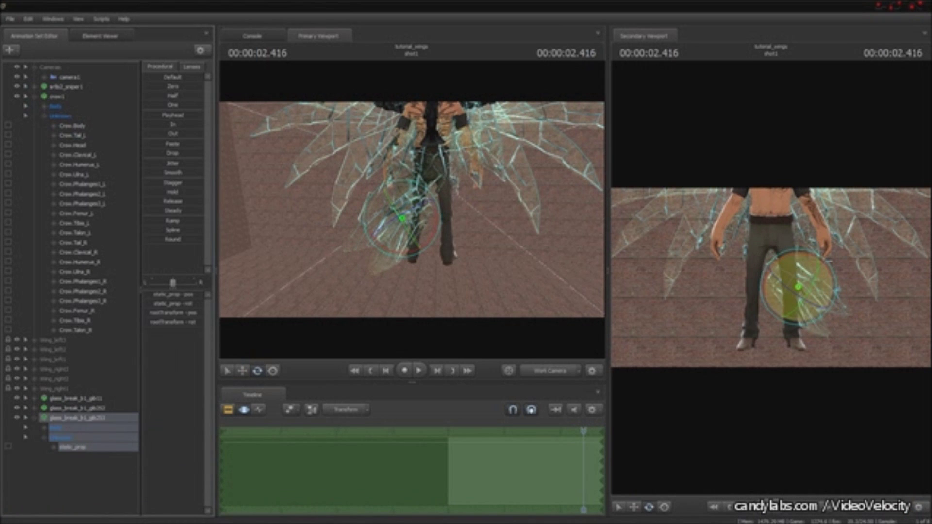
{"action": "left_click", "coordinate": [61, 437]}
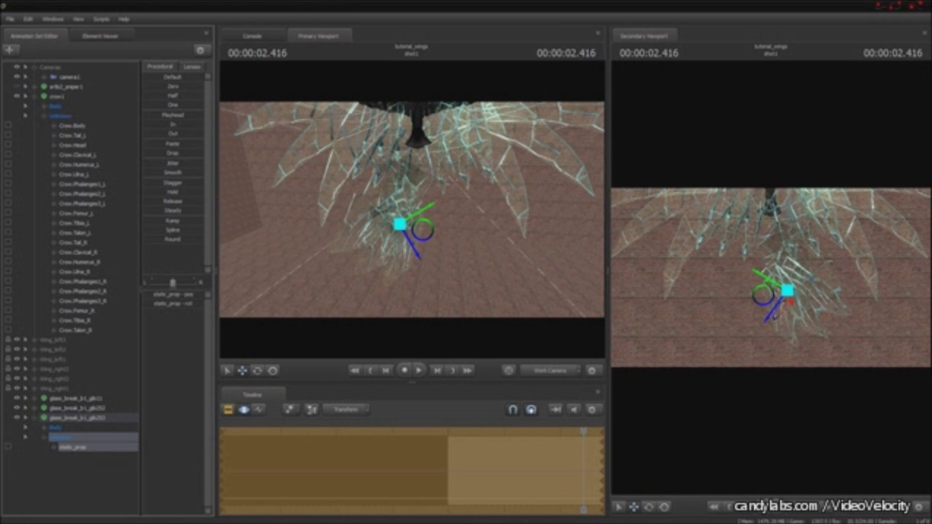
{"action": "left_click", "coordinate": [60, 427], "text": "ctrl"}
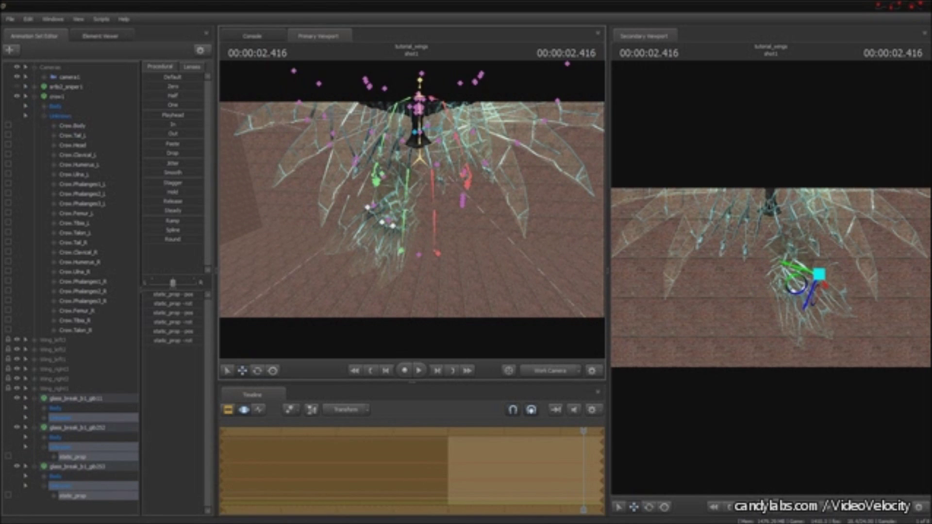
Group the three shards by the crow's left tail as Tail_L
{"action": "left_click", "coordinate": [73, 135]}
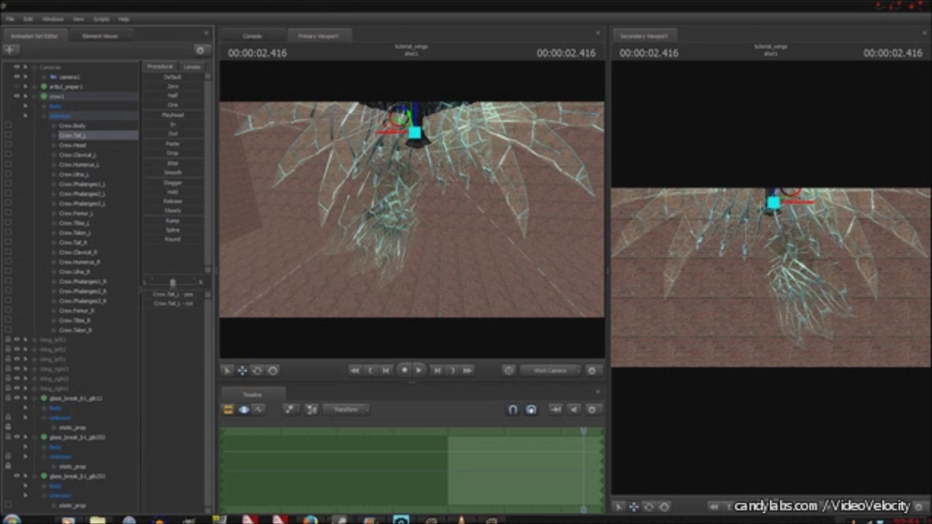
{"action": "left_click", "coordinate": [68, 398]}
{"action": "left_click", "coordinate": [72, 476], "text": "shift"}
{"action": "right_click", "coordinate": [87, 401]}
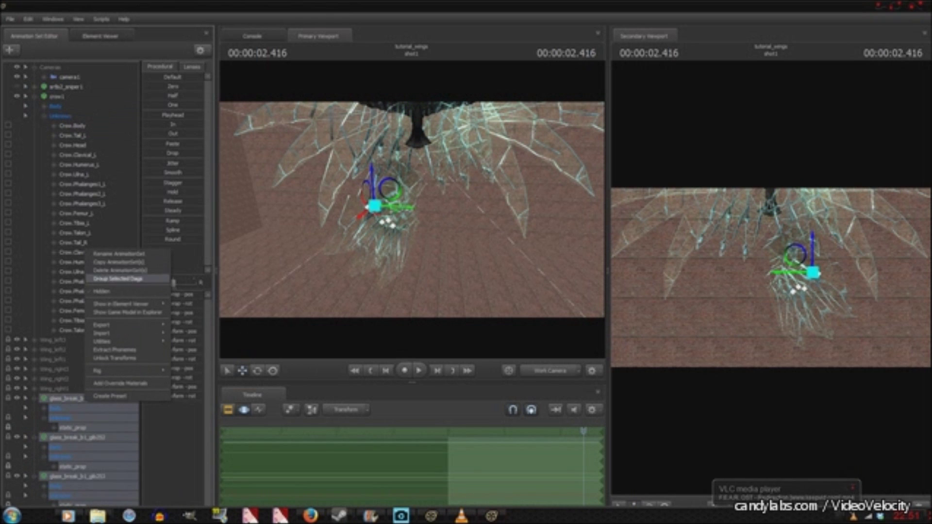
{"action": "left_click", "coordinate": [118, 279]}
{"action": "left_click", "coordinate": [437, 281]}
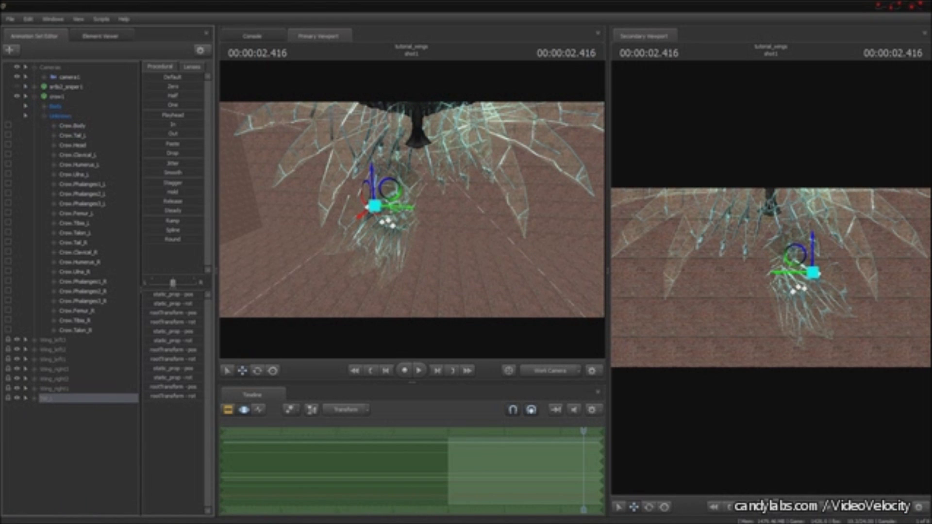
{"action": "right_click", "coordinate": [82, 397]}
{"action": "left_click", "coordinate": [97, 267]}
{"action": "left_click", "coordinate": [437, 273]}
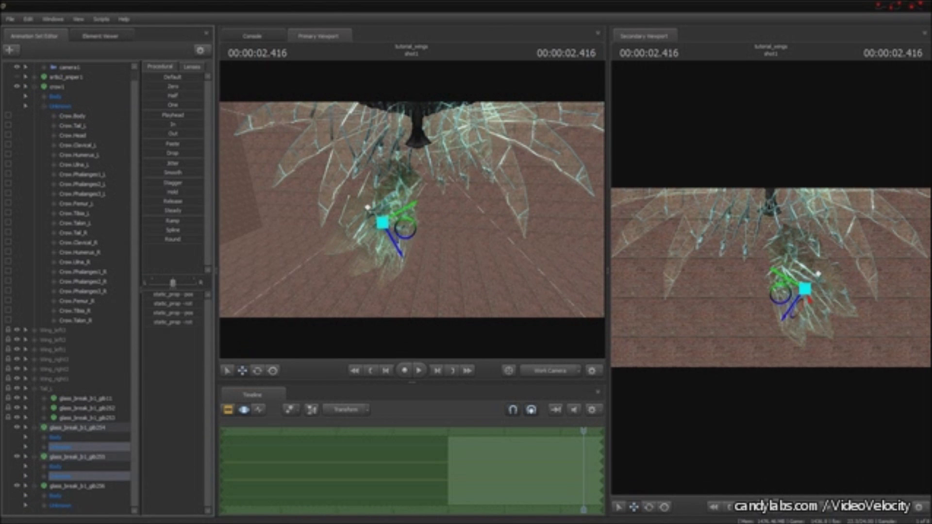
Rotate and move the gib254–gib256 shards into place below the crow's right tail
{"action": "key", "text": "e"}
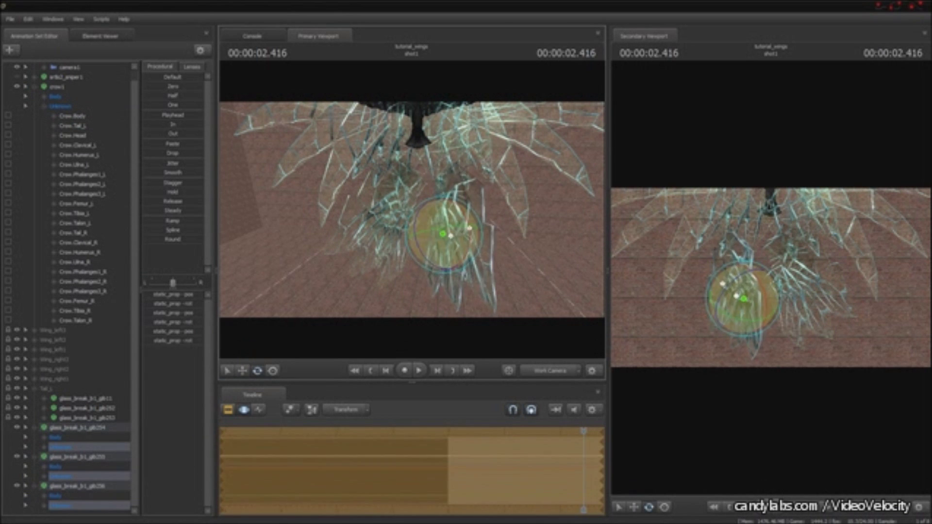
{"action": "left_click", "coordinate": [87, 447]}
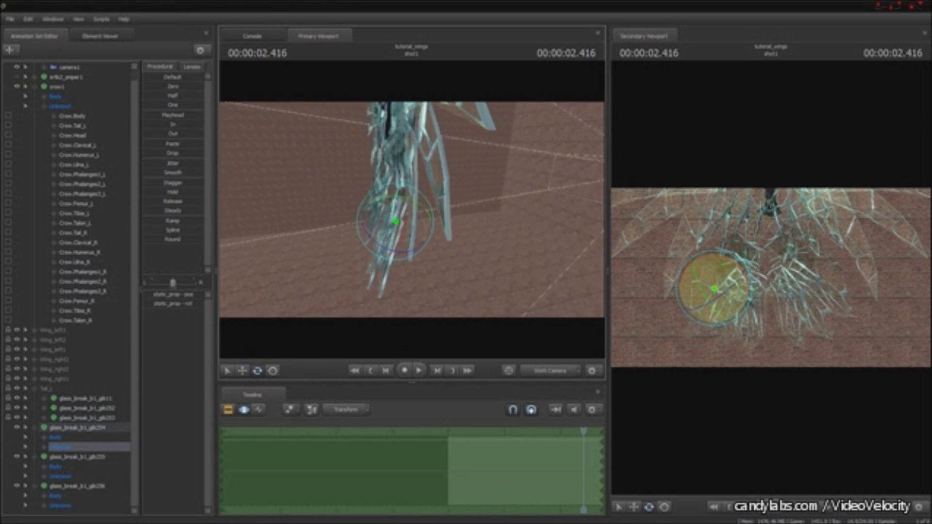
{"action": "left_click", "coordinate": [61, 505], "text": "shift"}
{"action": "key", "text": "e"}
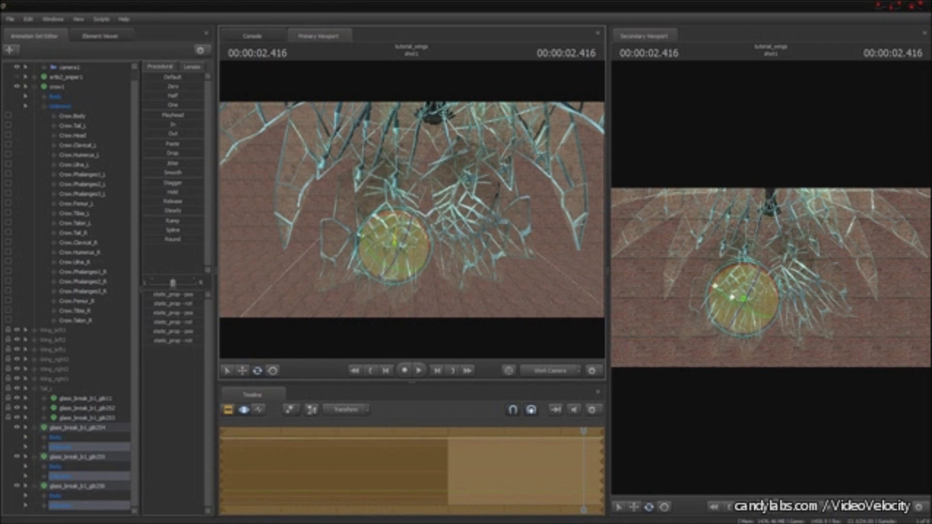
{"action": "key", "text": "w"}
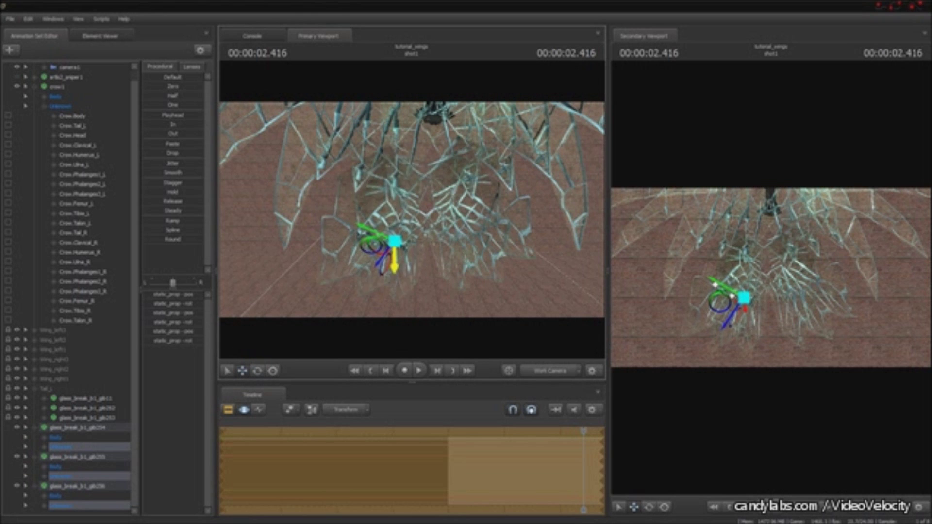
{"action": "right_click_drag", "start_coordinate": [413, 209], "coordinate": [340, 218]}
{"action": "left_click_drag", "start_coordinate": [352, 259], "coordinate": [357, 249]}
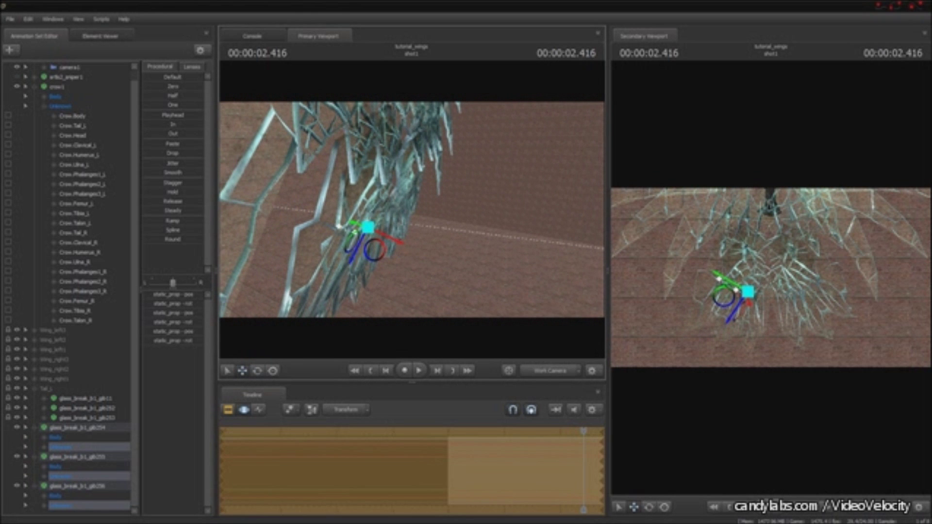
{"action": "right_click_drag", "start_coordinate": [339, 219], "coordinate": [408, 194]}
{"action": "left_click", "coordinate": [73, 233]}
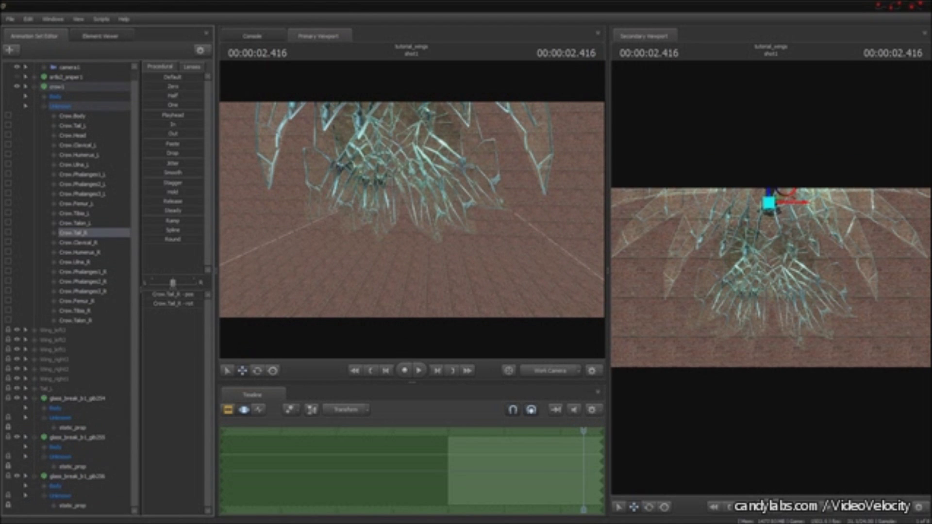
{"action": "left_click", "coordinate": [73, 397]}
Group the second shard trio and name it Tail_R
{"action": "left_click", "coordinate": [73, 475], "text": "shift"}
{"action": "right_click", "coordinate": [87, 399]}
{"action": "left_click", "coordinate": [126, 266]}
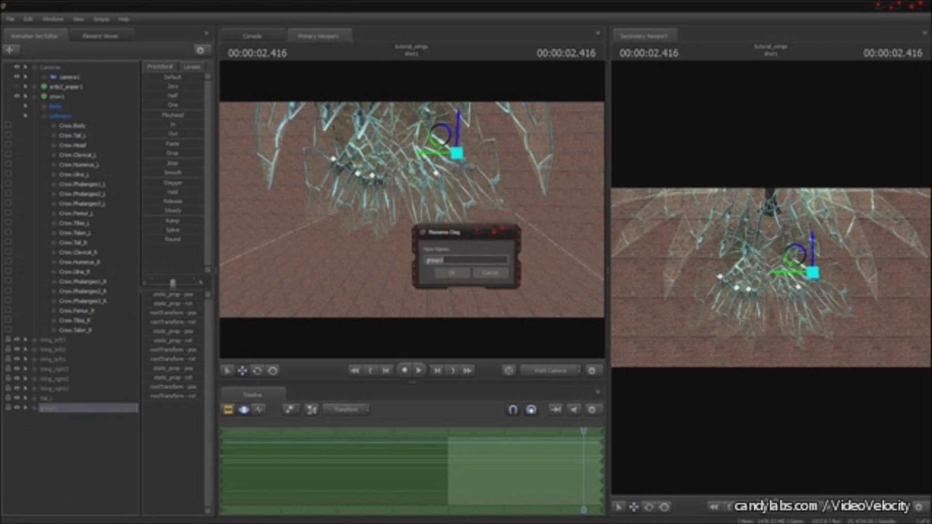
{"action": "type", "text": "Tail_R"}
{"action": "key", "text": "Return"}
Combine all groups from wing_left3 through Tail_R into one hidden group
{"action": "left_click", "coordinate": [53, 340]}
{"action": "left_click", "coordinate": [54, 407], "text": "shift"}
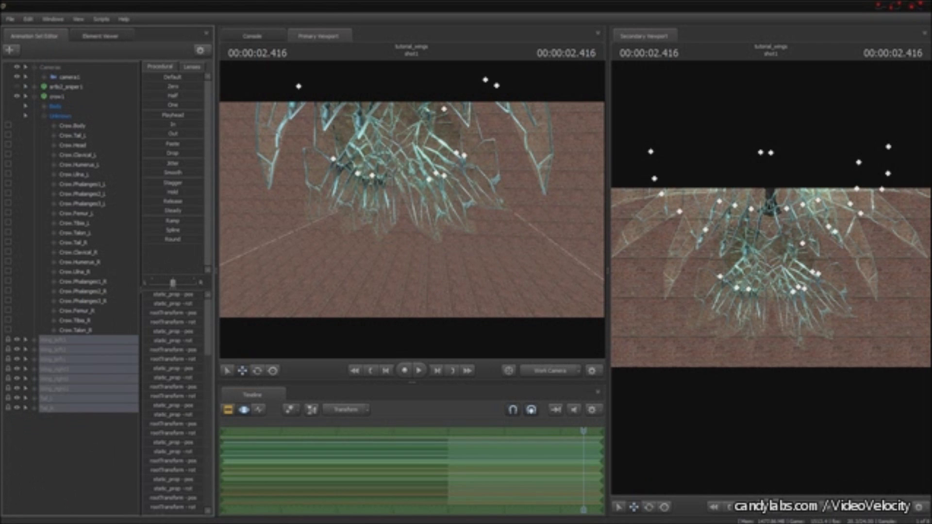
{"action": "key", "text": "f"}
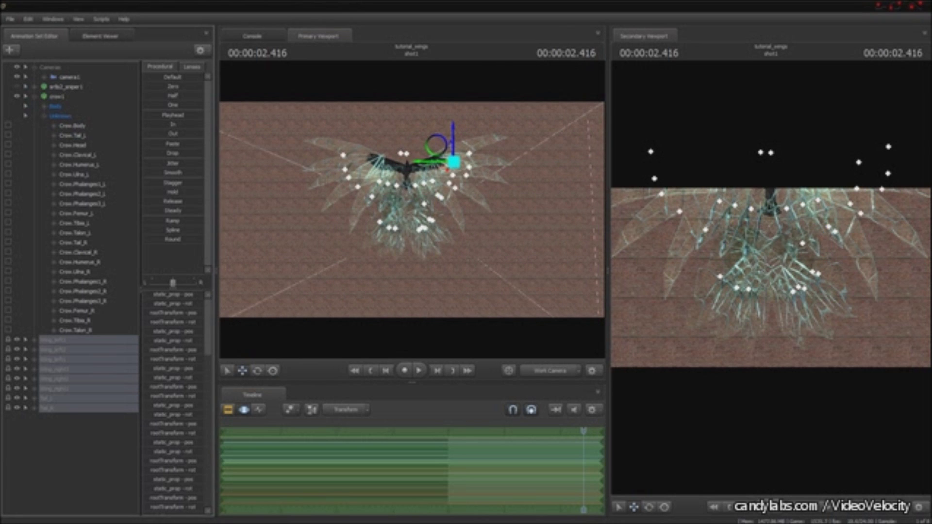
{"action": "left_click", "coordinate": [87, 365]}
{"action": "key", "text": "Return"}
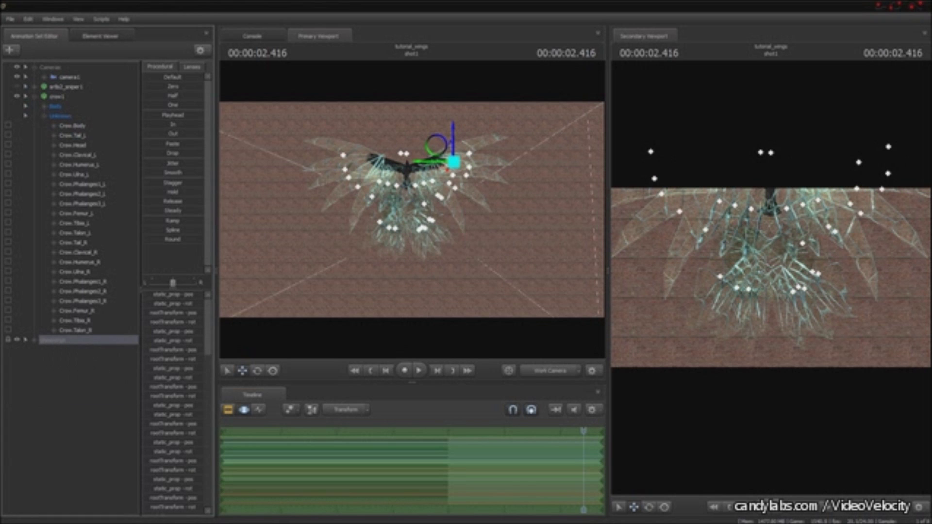
Import the wing-flap animation sequence onto the crow rig
{"action": "left_click", "coordinate": [56, 96]}
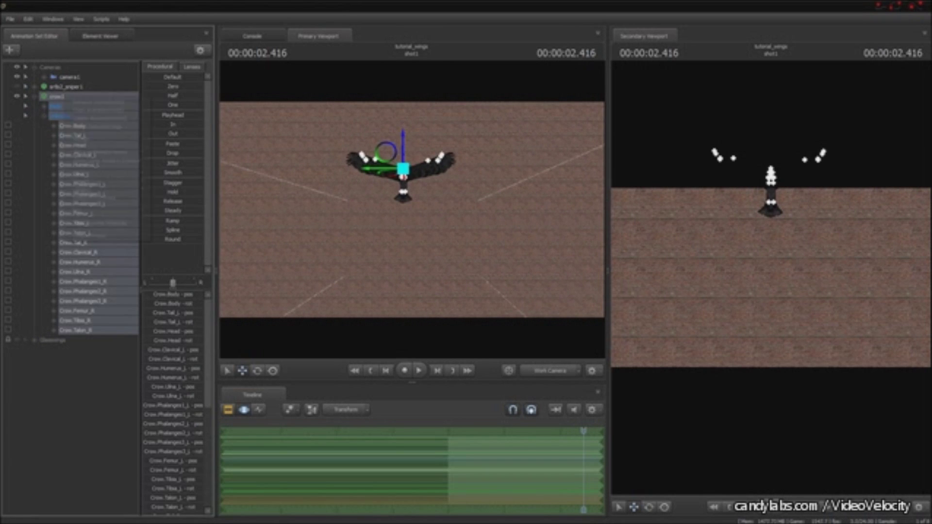
{"action": "right_click", "coordinate": [64, 97]}
{"action": "left_click", "coordinate": [168, 182]}
{"action": "key", "text": "Return"}
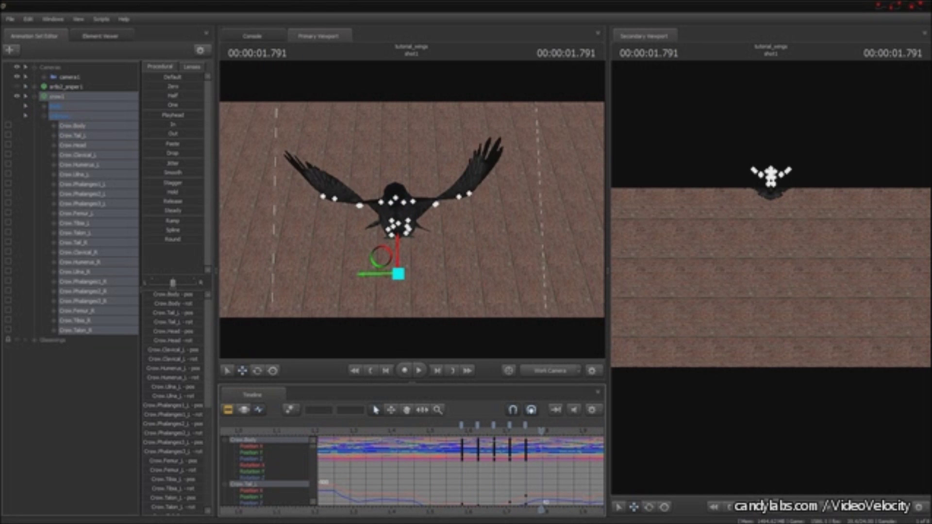
Select the crow's flap keys in the Timeline and shift the first column of keys along
{"action": "mouse_move", "coordinate": [541, 429]}
{"action": "left_mouse_down"}
{"action": "mouse_move", "coordinate": [509, 429]}
{"action": "mouse_move", "coordinate": [525, 429]}
{"action": "left_mouse_up"}
{"action": "right_click", "coordinate": [525, 429]}
{"action": "left_click", "coordinate": [487, 376]}
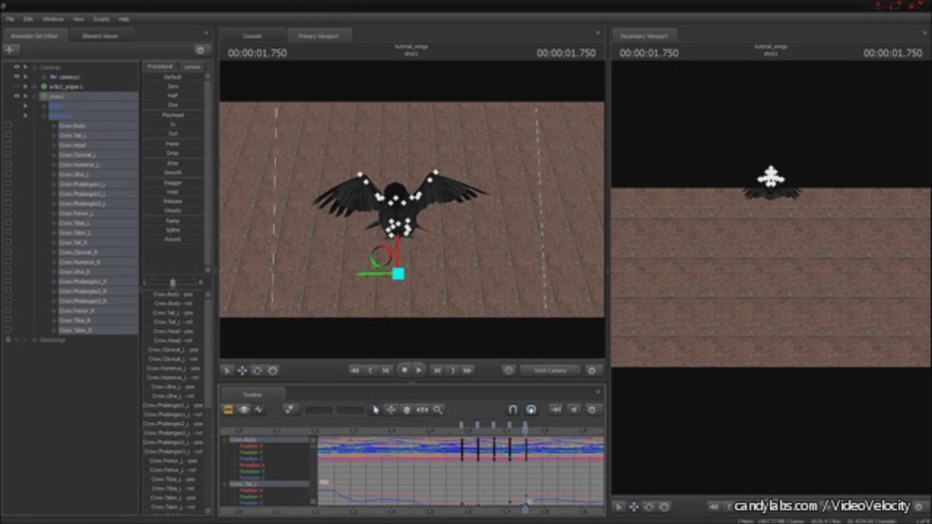
{"action": "left_click", "coordinate": [461, 425]}
{"action": "scroll", "coordinate": [461, 466], "scroll_direction": "down", "scroll_amount": 3}
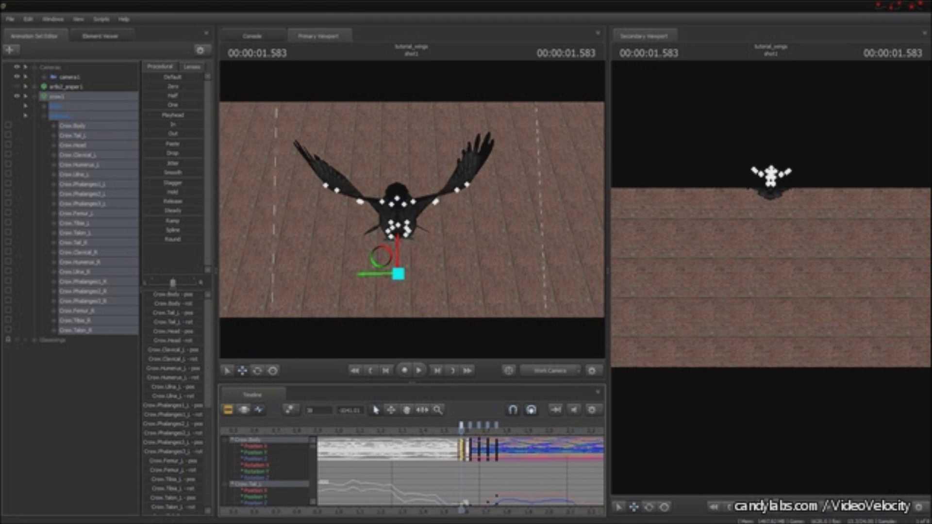
{"action": "mouse_move", "coordinate": [461, 447]}
{"action": "left_mouse_down"}
{"action": "mouse_move", "coordinate": [515, 447]}
{"action": "mouse_move", "coordinate": [466, 446]}
{"action": "left_mouse_up"}
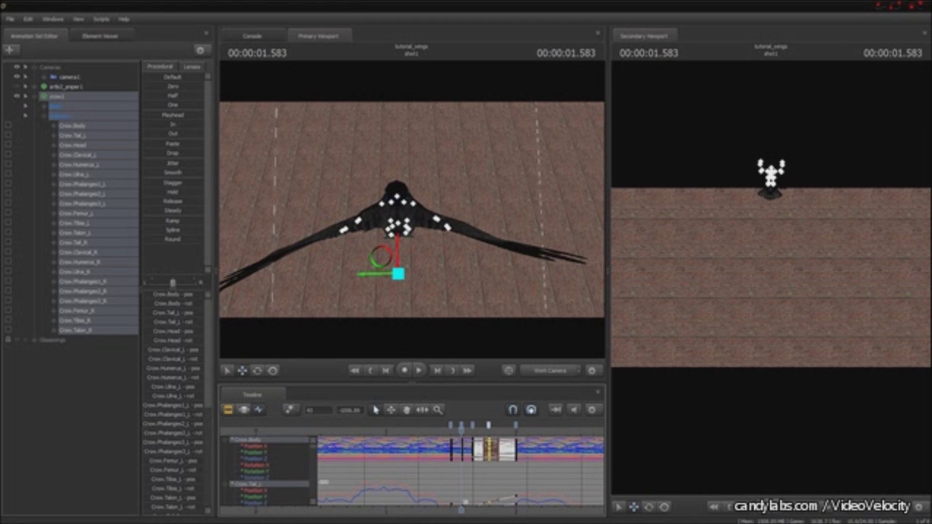
Preview the flap, then paste the copied flap keys after the original keys
{"action": "key", "text": "Up"}
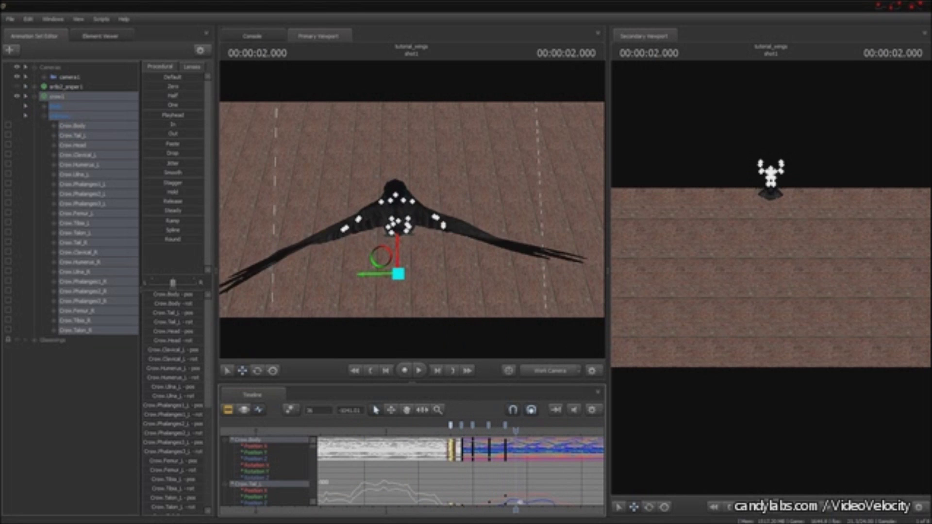
{"action": "key", "text": "Down"}
{"action": "key", "text": "Up"}
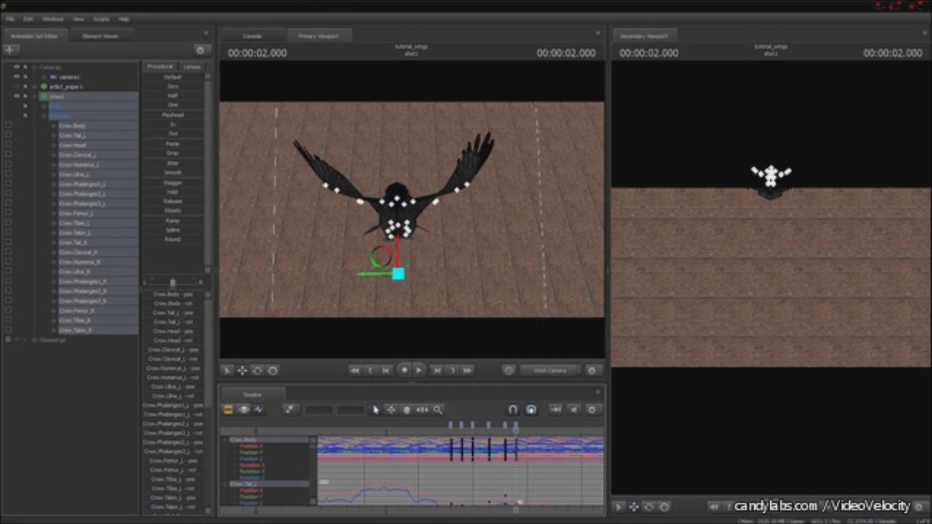
{"action": "key", "text": "ctrl+a"}
{"action": "key", "text": "space"}
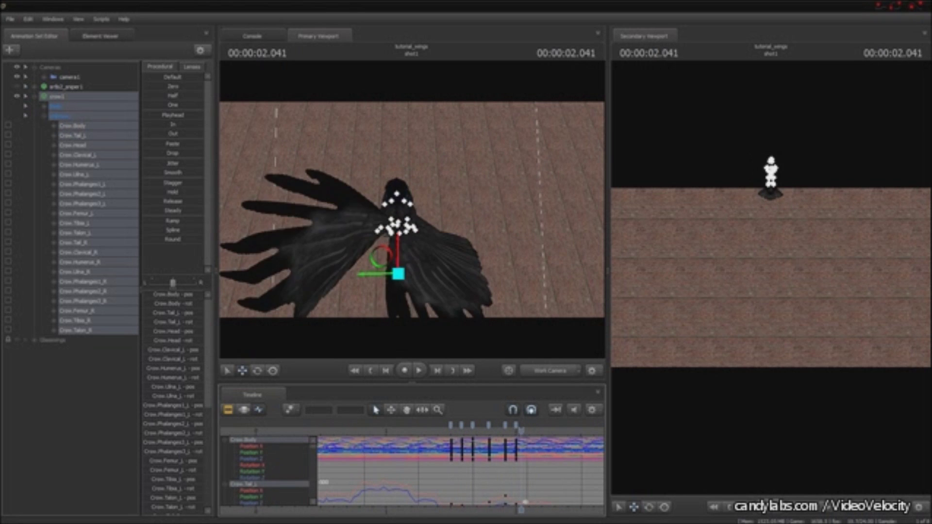
{"action": "key", "text": "ctrl+a"}
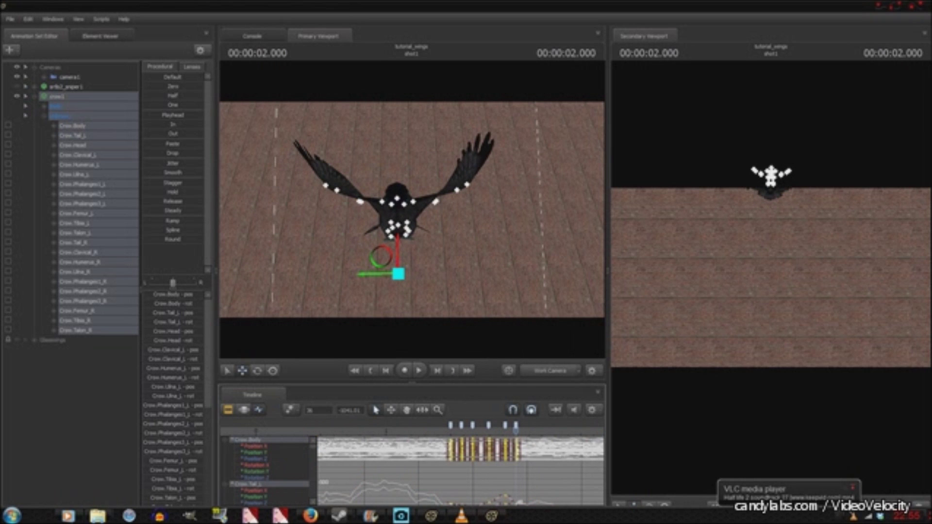
{"action": "right_click", "coordinate": [485, 423]}
{"action": "left_click", "coordinate": [480, 381]}
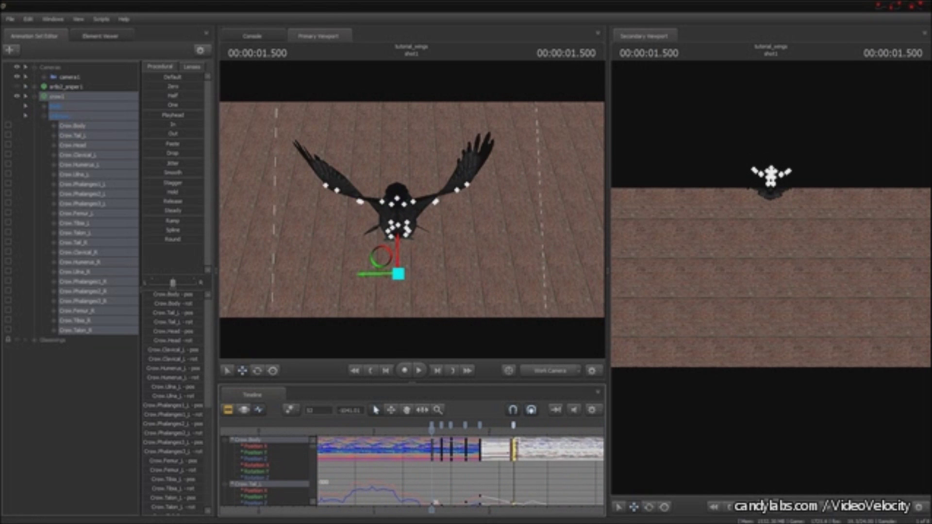
Marquee-select the crow's wing-flap keys and copy them
{"action": "scroll", "coordinate": [461, 447], "scroll_direction": "up", "scroll_amount": 2}
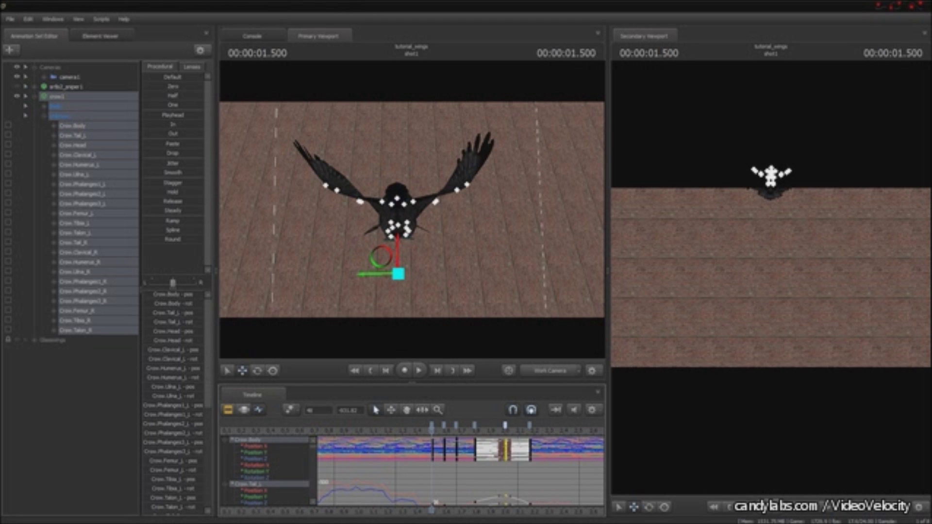
{"action": "scroll", "coordinate": [461, 446], "scroll_direction": "down", "scroll_amount": 1}
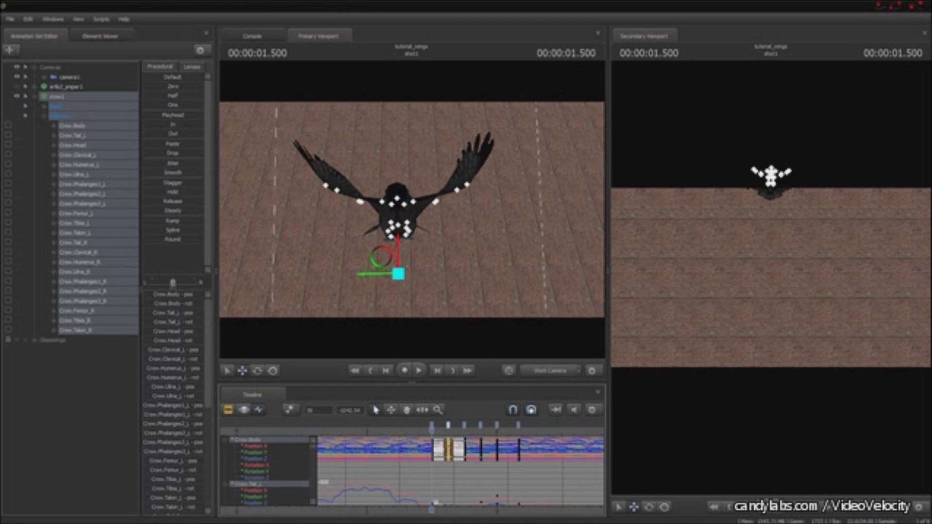
{"action": "key", "text": "Left"}
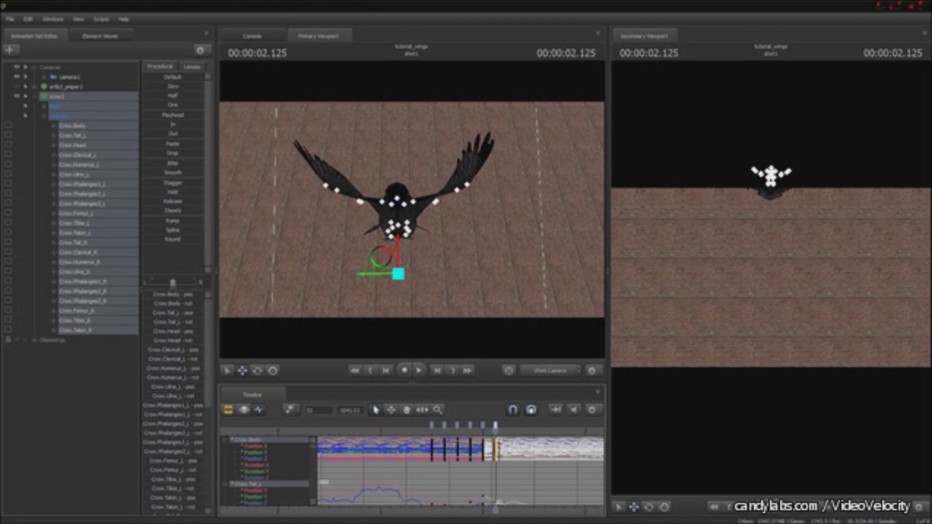
{"action": "left_click_drag", "start_coordinate": [546, 514], "coordinate": [425, 427]}
{"action": "right_click", "coordinate": [457, 429]}
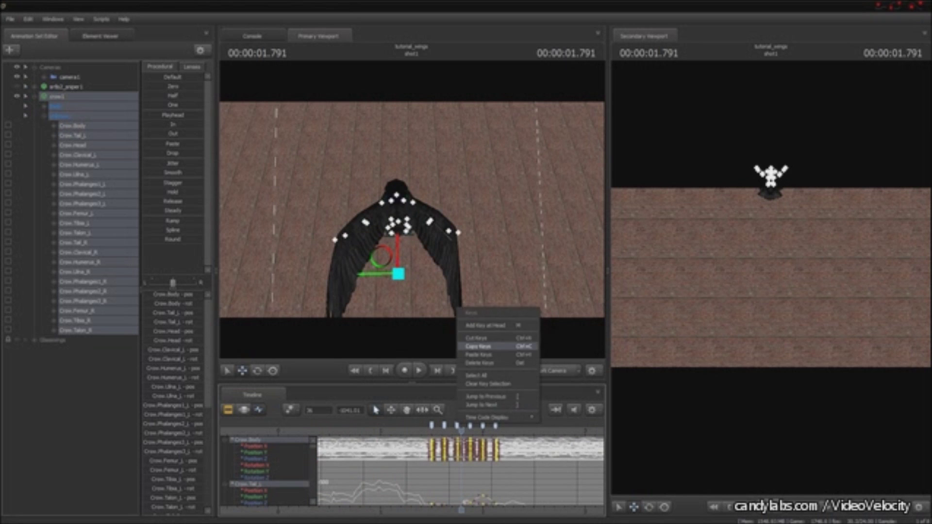
{"action": "left_click", "coordinate": [485, 340]}
Paste several copies of the flap keys after the originals to repeat the cycle
{"action": "key", "text": "Right"}
{"action": "key", "text": "Right"}
{"action": "key", "text": "Right"}
{"action": "key", "text": "Right"}
{"action": "key", "text": "Right"}
{"action": "key", "text": "Right"}
{"action": "key", "text": "Right"}
{"action": "key", "text": "Right"}
{"action": "key", "text": "Right"}
{"action": "key", "text": "Right"}
{"action": "key", "text": "Right"}
{"action": "key", "text": "Right"}
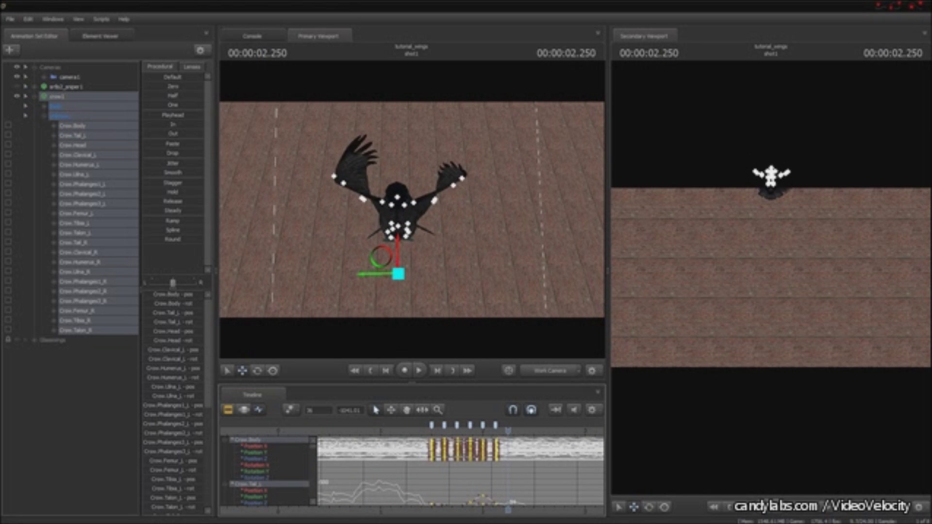
{"action": "key", "text": "ctrl+v"}
{"action": "right_click", "coordinate": [516, 427]}
{"action": "left_click", "coordinate": [539, 374]}
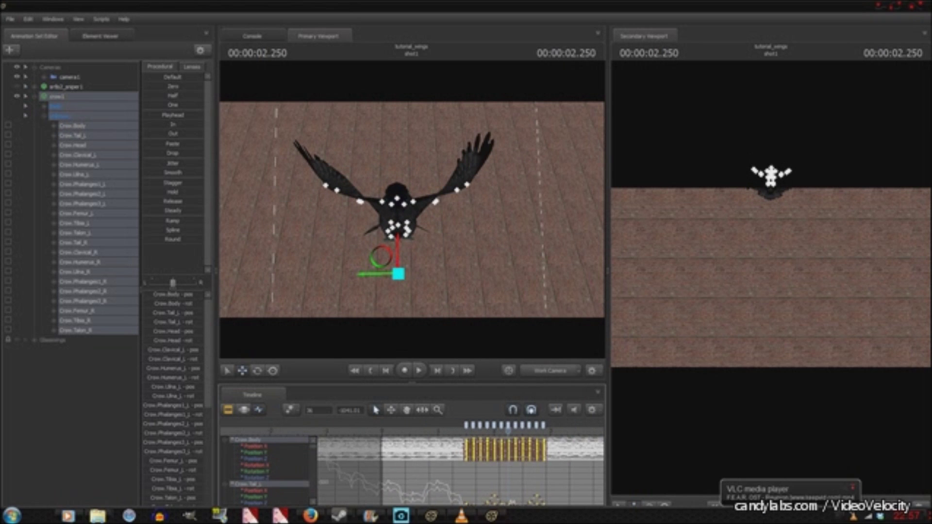
{"action": "key", "text": "Left"}
{"action": "key", "text": "Left"}
{"action": "key", "text": "Left"}
{"action": "key", "text": "Left"}
{"action": "key", "text": "Left"}
{"action": "key", "text": "Left"}
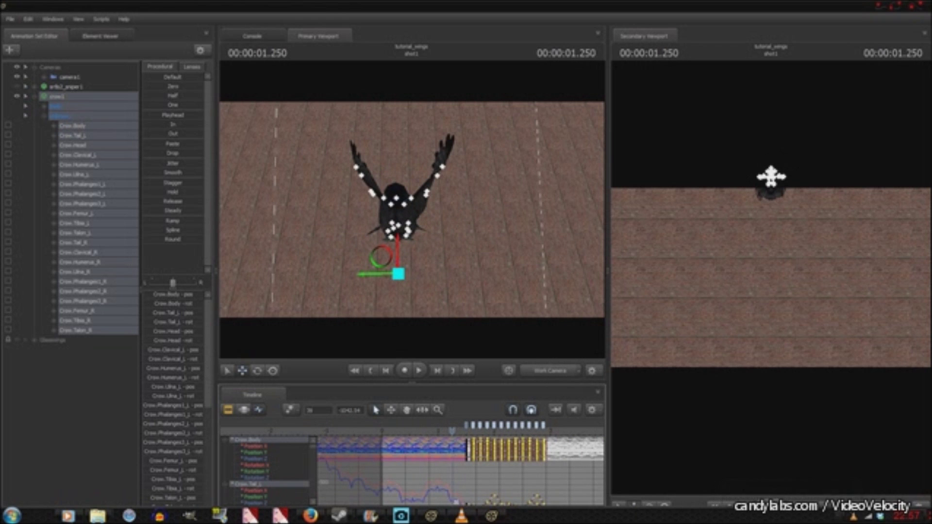
{"action": "right_click", "coordinate": [474, 426]}
{"action": "left_click", "coordinate": [514, 347]}
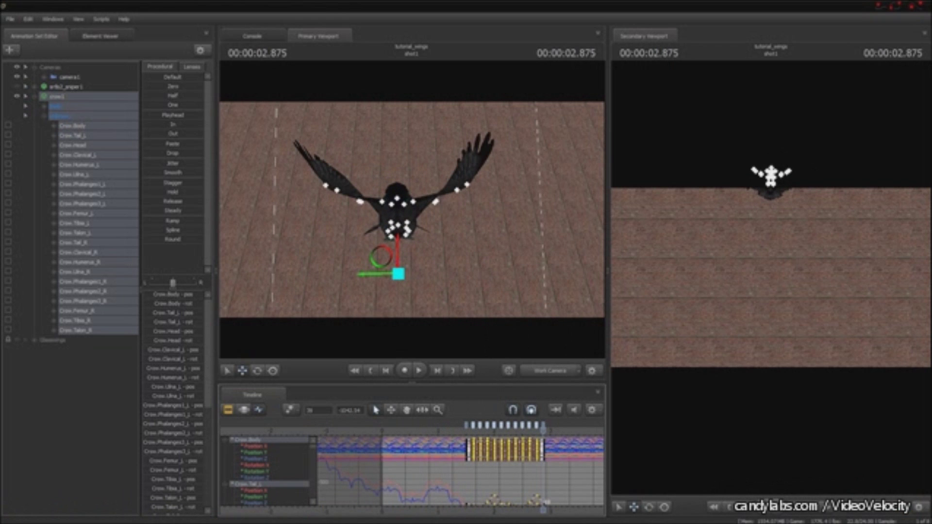
Play the extended flap cycle from the start to check the loop
{"action": "key", "text": "Home"}
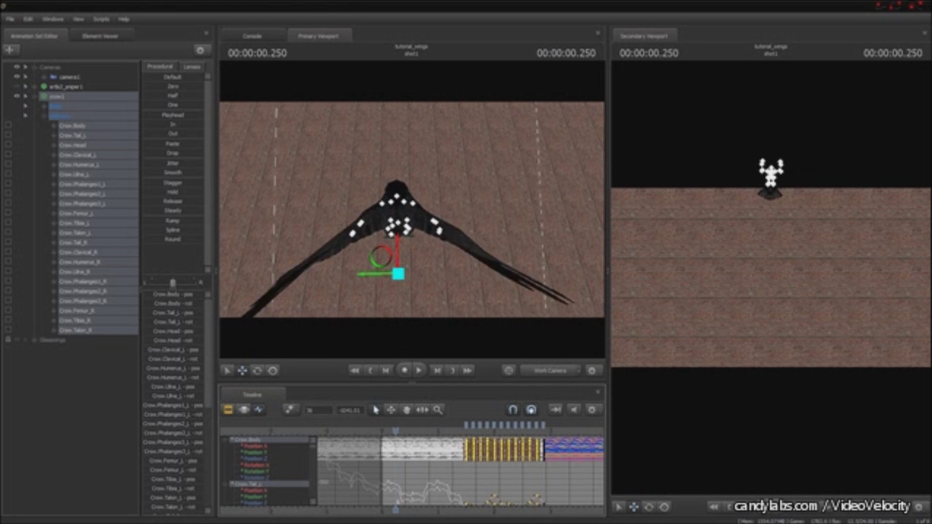
{"action": "key", "text": "Left"}
{"action": "key", "text": "Left"}
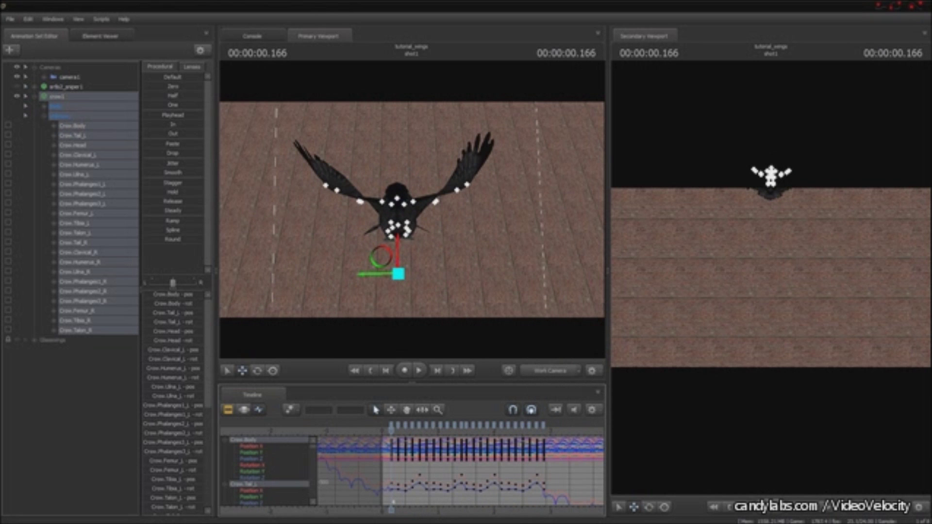
{"action": "key", "text": "space"}
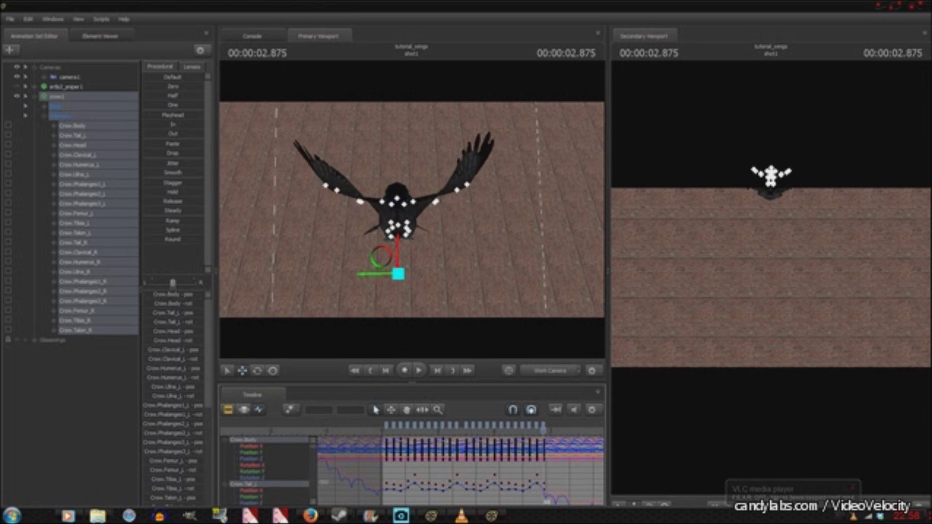
{"action": "key", "text": "space"}
{"action": "key", "text": "ctrl+a"}
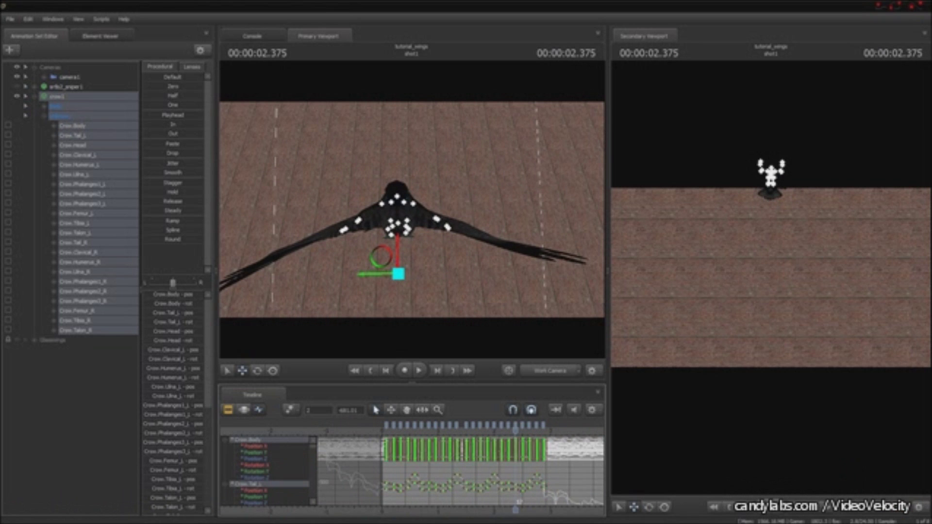
{"action": "key", "text": "space"}
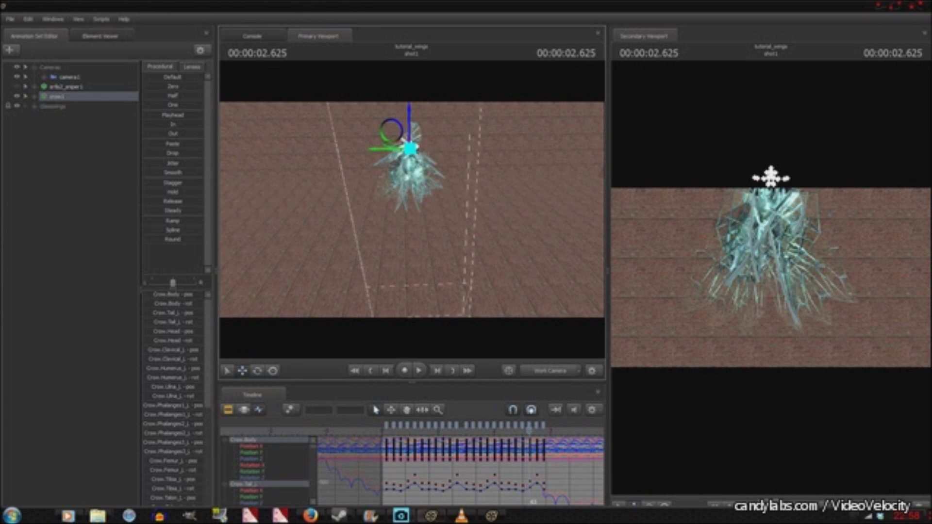
{"action": "mouse_move", "coordinate": [400, 516]}
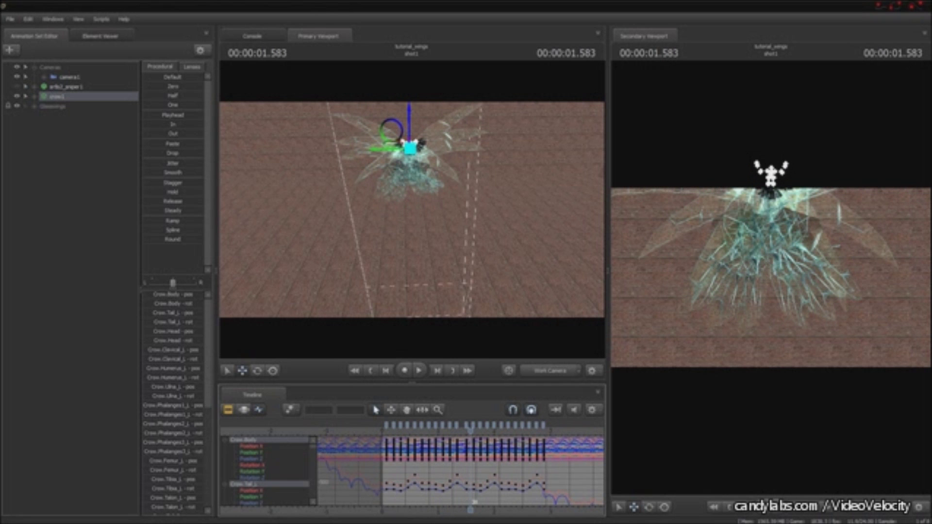
Show the Sniper model again and select Crow.Body in the expanded crow group
{"action": "left_click", "coordinate": [17, 86]}
{"action": "left_click", "coordinate": [244, 409]}
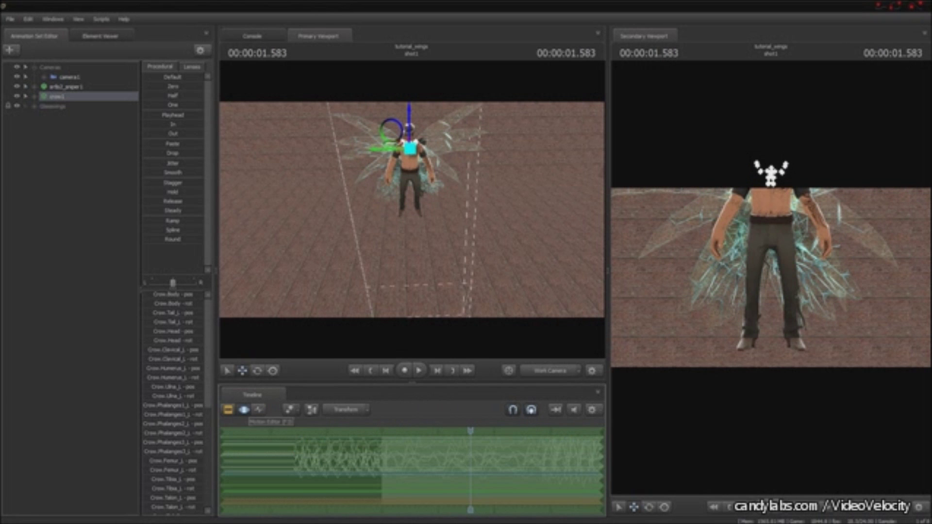
{"action": "left_click", "coordinate": [25, 86]}
{"action": "left_click", "coordinate": [25, 164]}
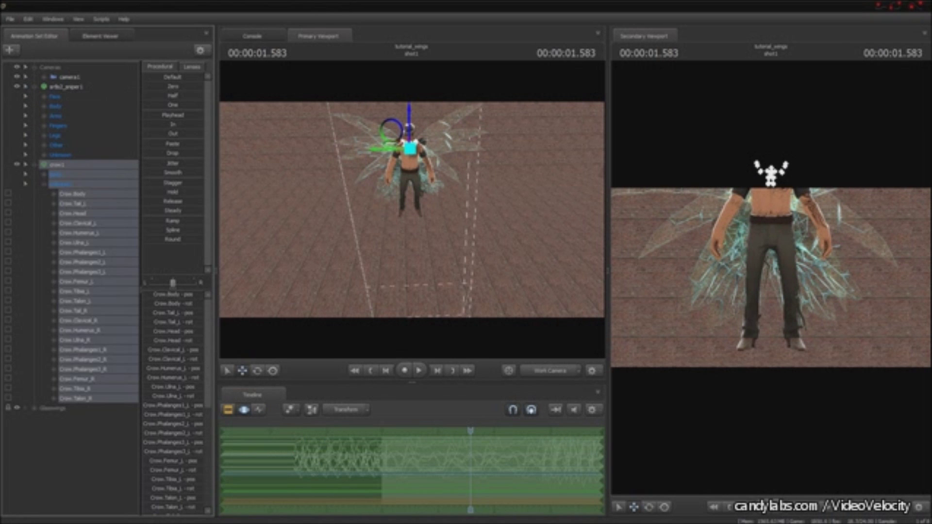
{"action": "left_click", "coordinate": [73, 194]}
Check bip_spine_2 and Crow.Body during playback, then collapse the crow bone list
{"action": "left_click", "coordinate": [25, 106]}
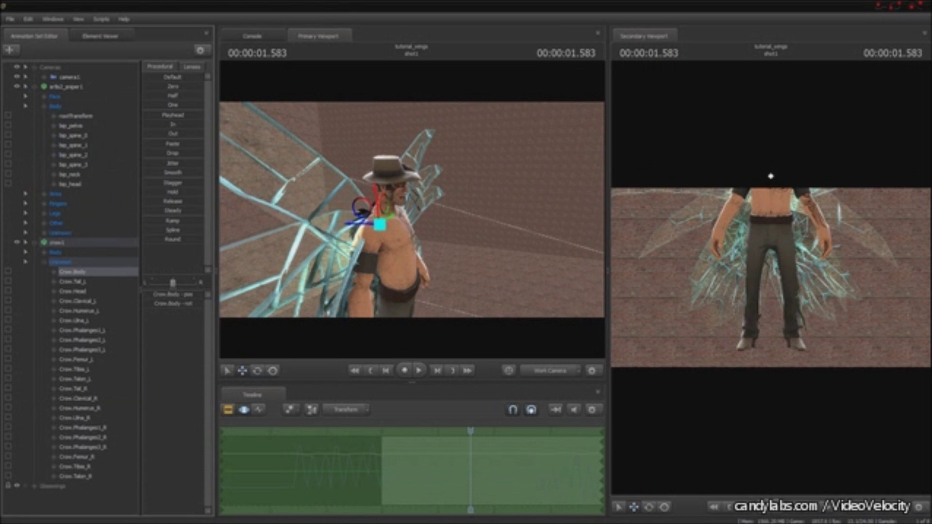
{"action": "left_click", "coordinate": [72, 155]}
{"action": "left_click", "coordinate": [72, 272]}
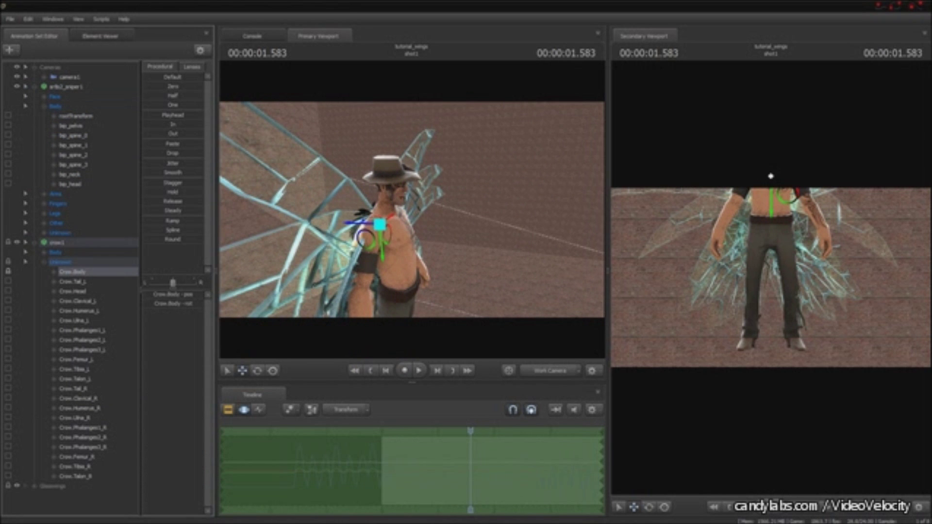
{"action": "key", "text": "space"}
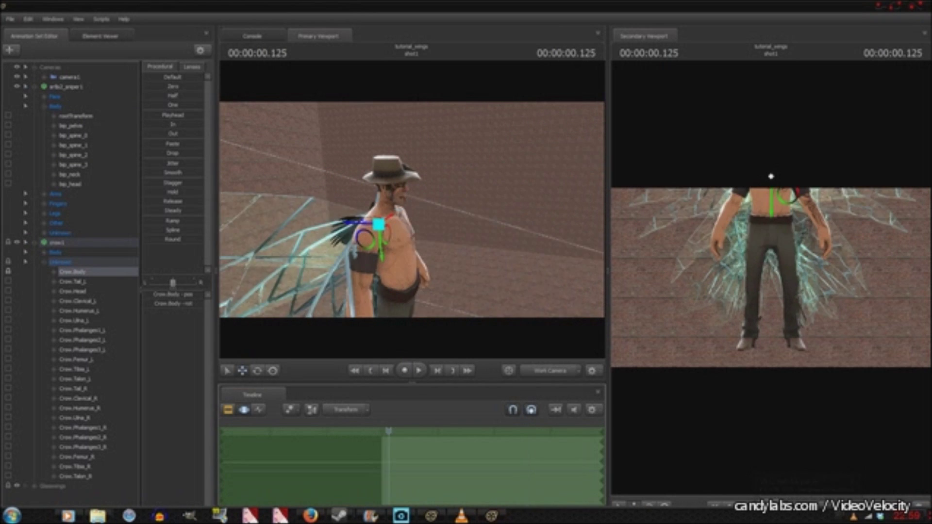
{"action": "left_click", "coordinate": [26, 242]}
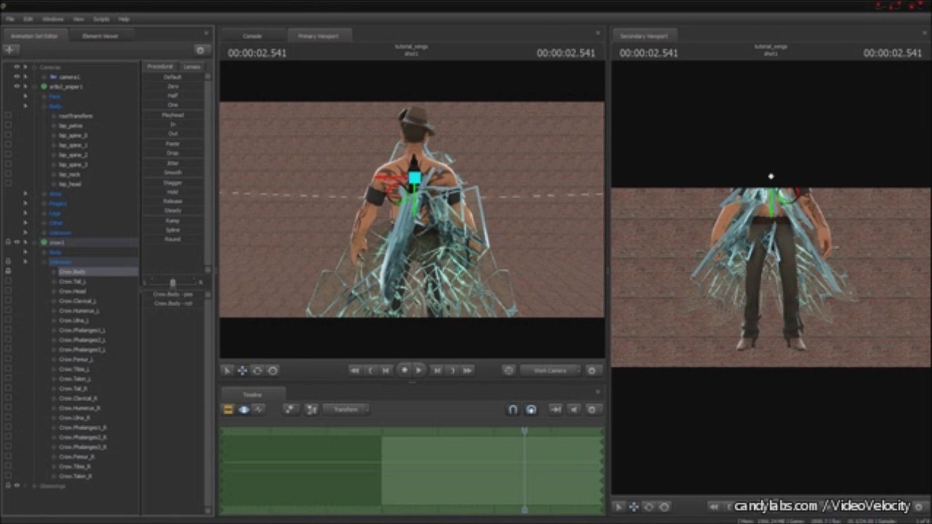
Inspect the Crow.Clavical shoulder bones and Crow.Phalanges3_L while playing the flap
{"action": "left_click", "coordinate": [78, 301]}
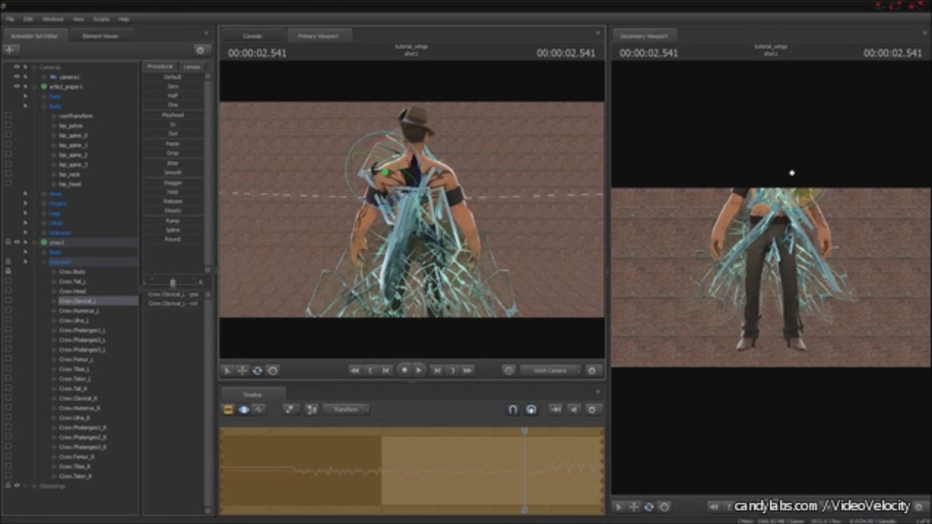
{"action": "left_click", "coordinate": [78, 398]}
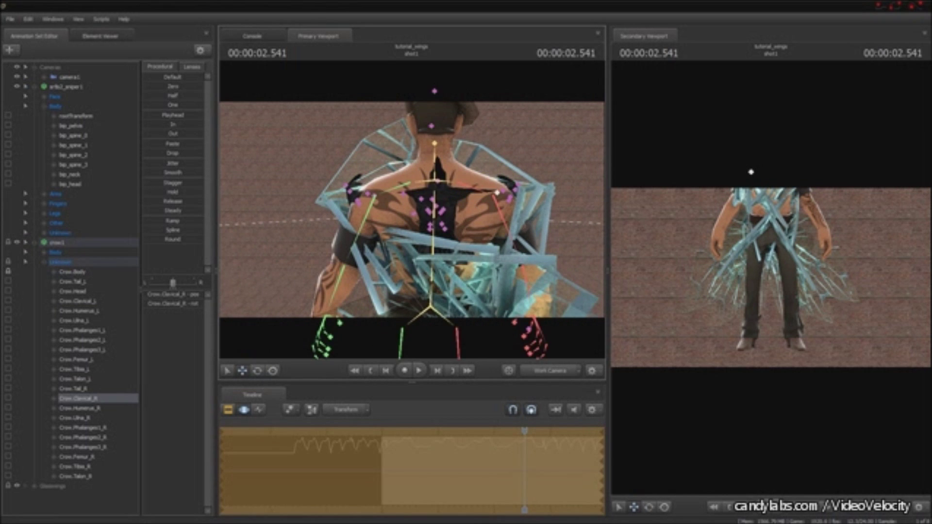
{"action": "key", "text": "e"}
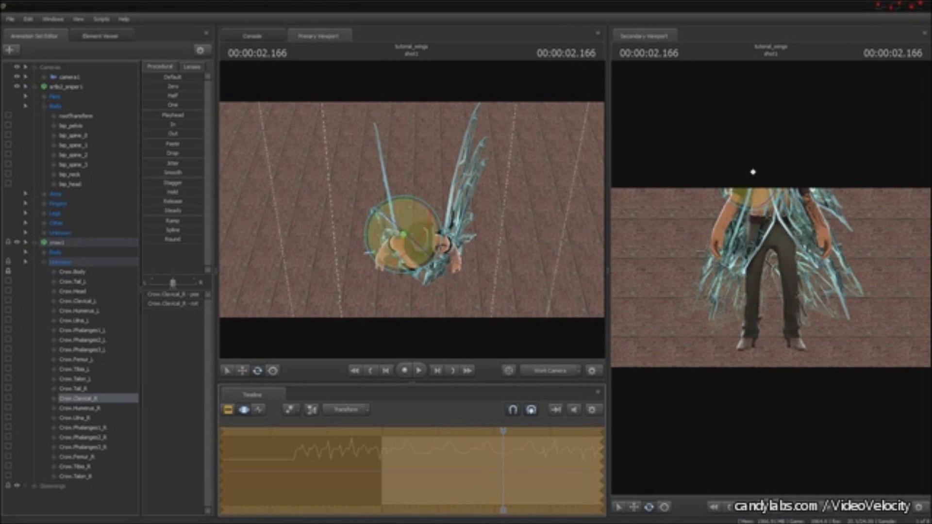
{"action": "left_click", "coordinate": [802, 167]}
{"action": "key", "text": "F4"}
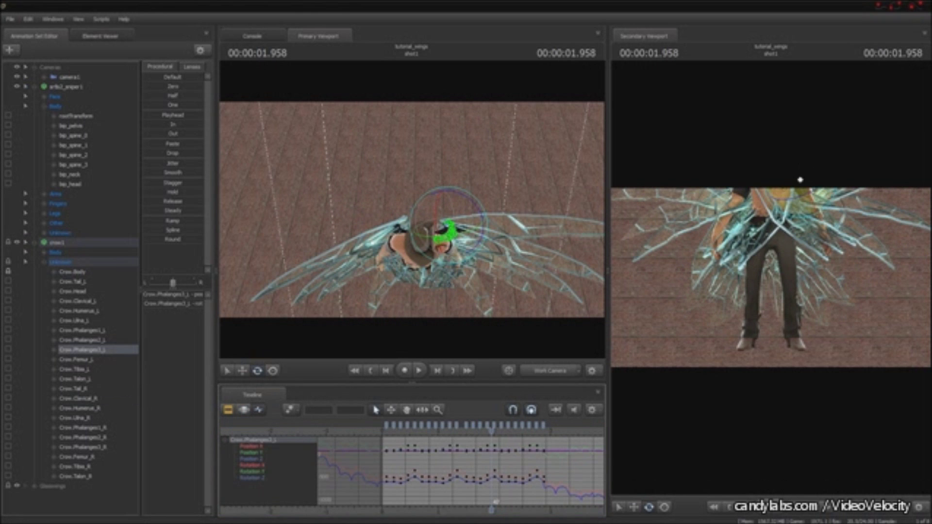
{"action": "key", "text": "space"}
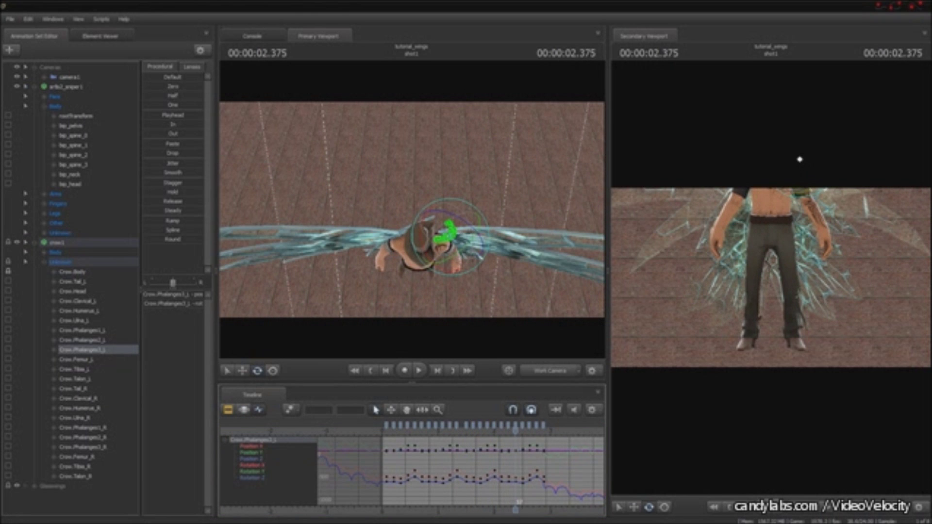
{"action": "key", "text": "F3"}
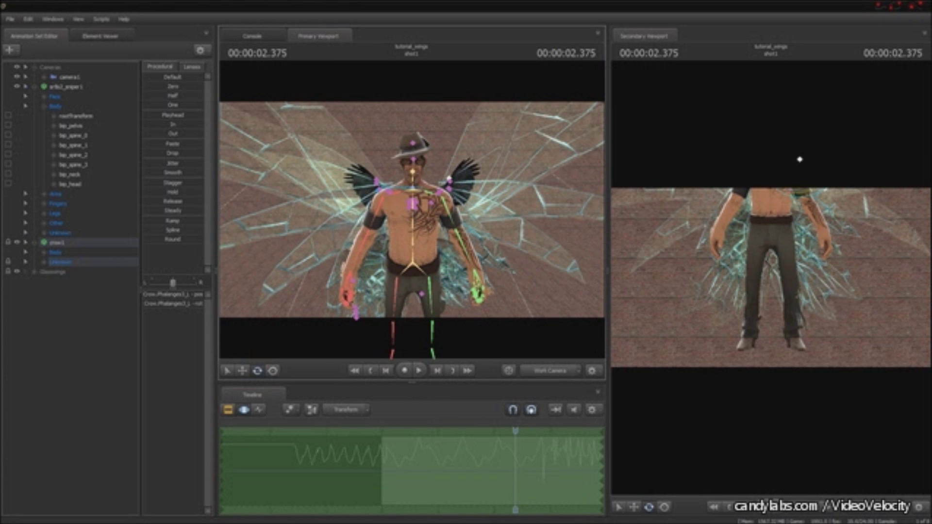
Check the Crow.Ulna, Crow.Humerus and Crow.Body bones, ending on Crow.Phalanges3_L's curves
{"action": "left_click", "coordinate": [744, 169]}
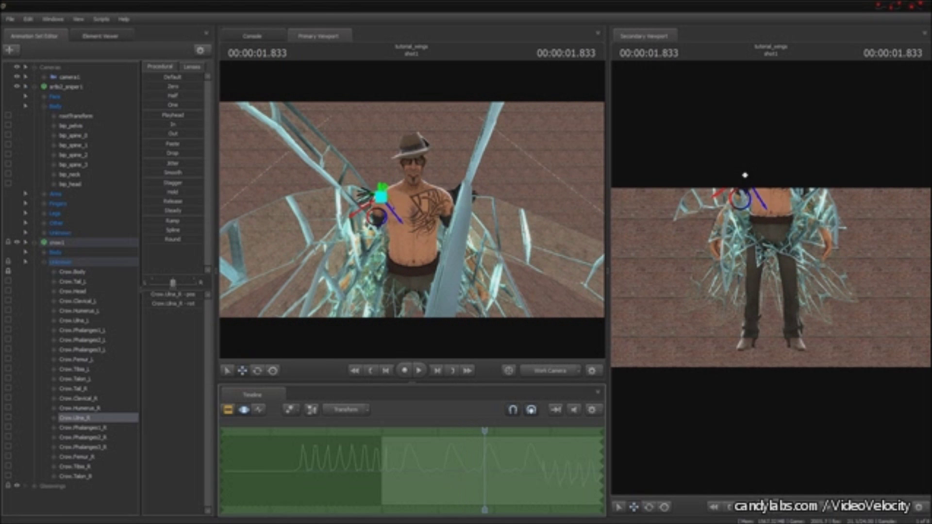
{"action": "left_click", "coordinate": [77, 310]}
{"action": "left_click", "coordinate": [77, 408], "text": "ctrl"}
{"action": "left_click", "coordinate": [800, 174]}
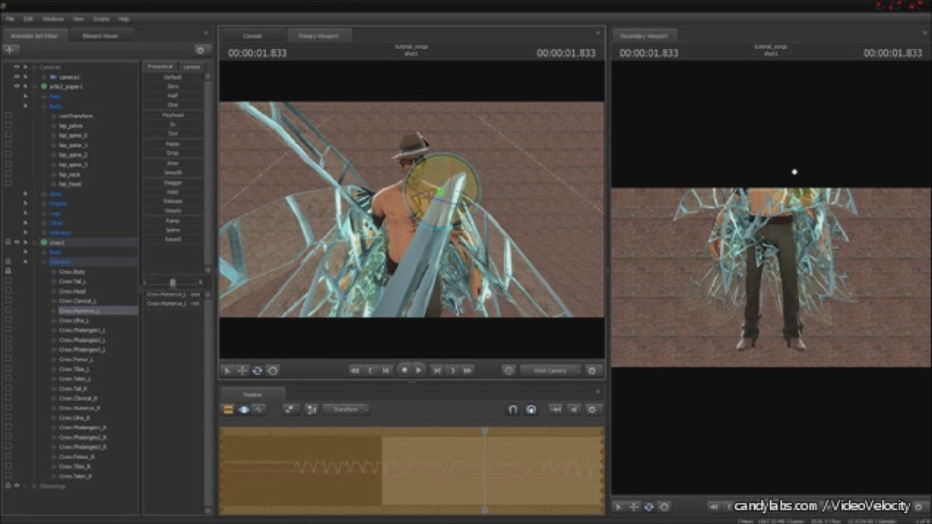
{"action": "left_click", "coordinate": [752, 170]}
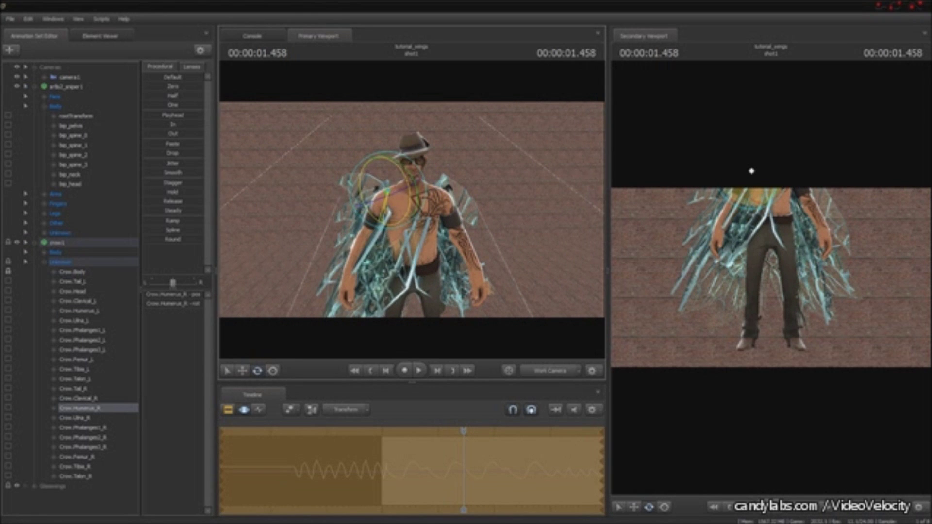
{"action": "left_click", "coordinate": [770, 176]}
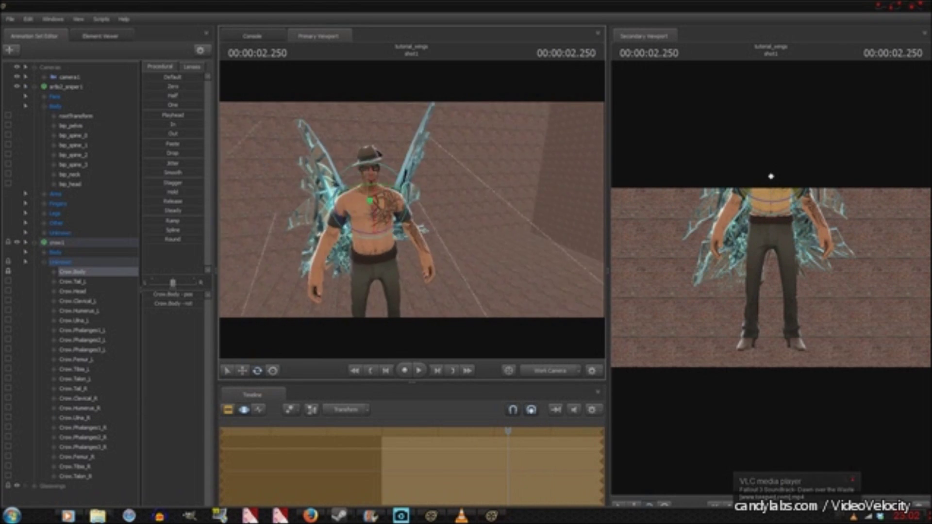
{"action": "left_click", "coordinate": [794, 169]}
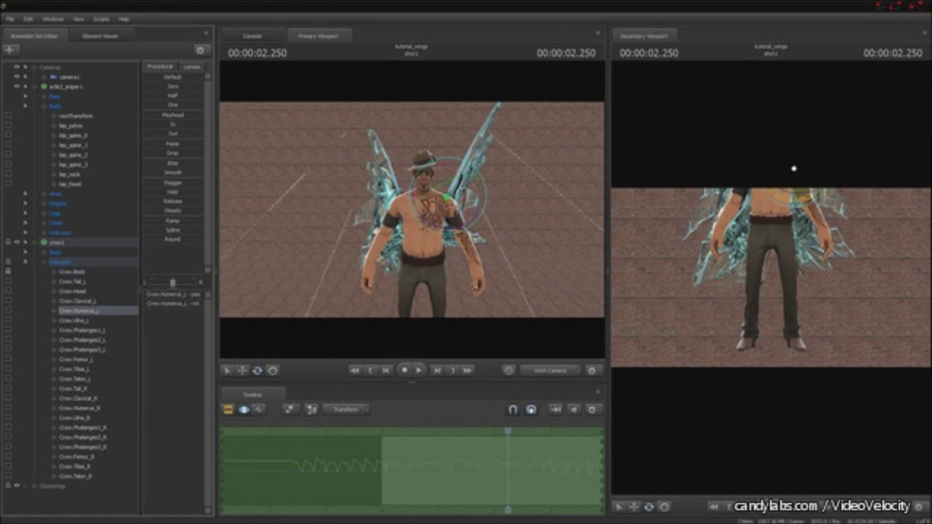
{"action": "left_click", "coordinate": [751, 168]}
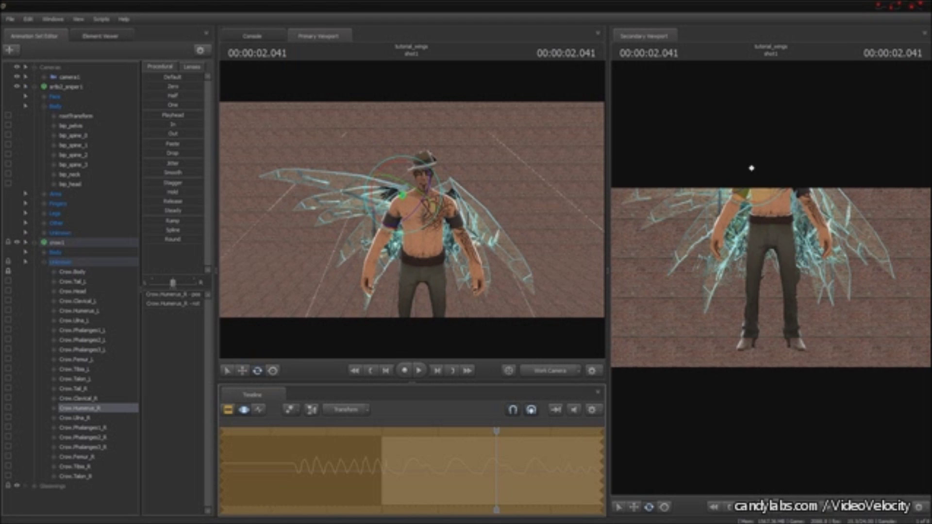
{"action": "left_click", "coordinate": [83, 349]}
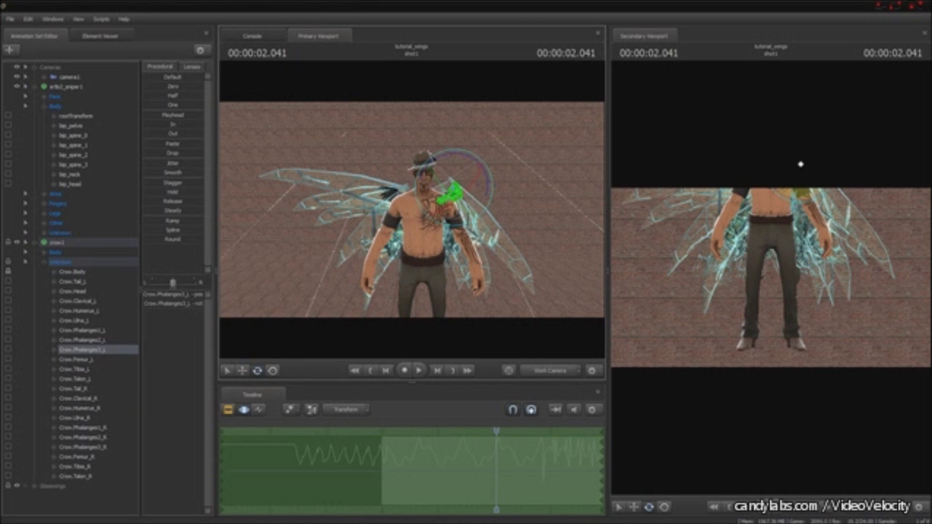
Step back and forth through frames to inspect the folded wing pose
{"action": "key", "text": "Left"}
{"action": "key", "text": "Left"}
{"action": "key", "text": "Left"}
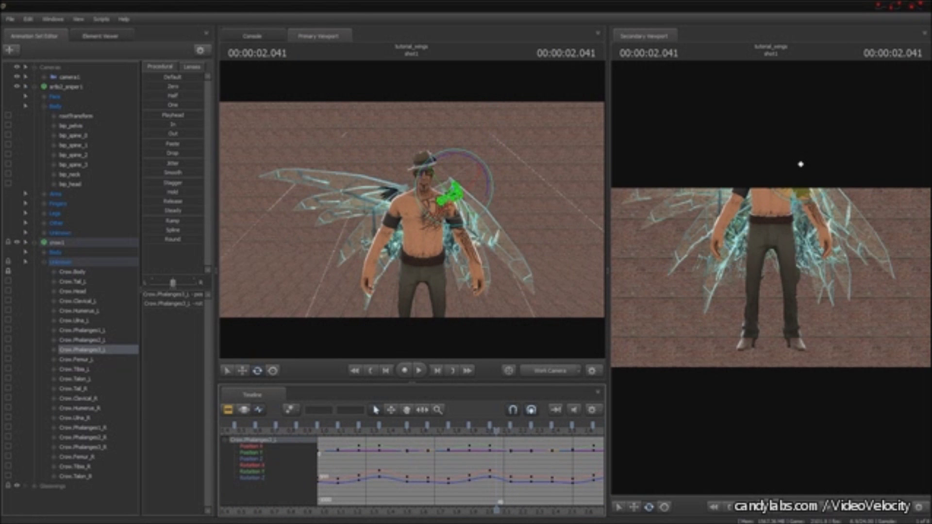
{"action": "key", "text": "Left"}
{"action": "key", "text": "Left"}
{"action": "key", "text": "Right"}
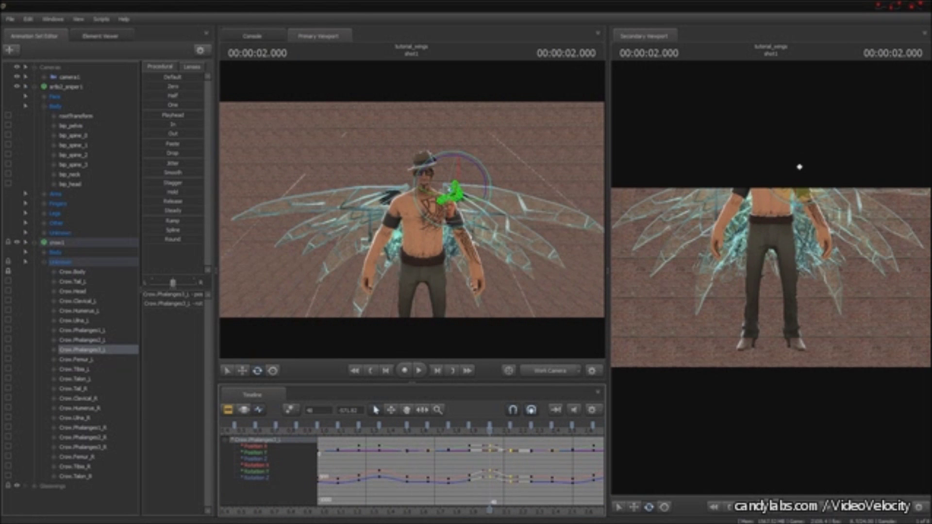
{"action": "key", "text": "F3"}
{"action": "key", "text": "Right"}
{"action": "key", "text": "Right"}
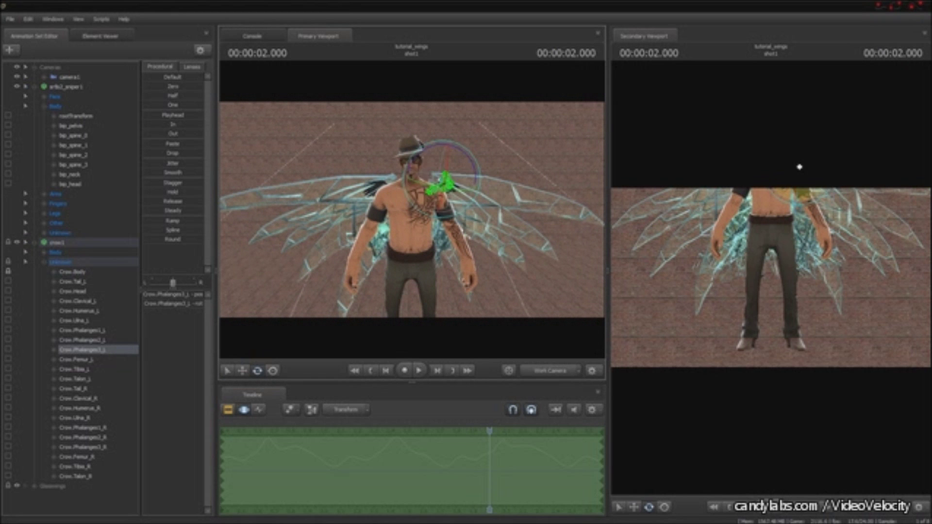
{"action": "key", "text": "Right"}
{"action": "key", "text": "Right"}
{"action": "key", "text": "Right"}
{"action": "key", "text": "Right"}
{"action": "key", "text": "Right"}
{"action": "key", "text": "Right"}
{"action": "key", "text": "Right"}
{"action": "key", "text": "Right"}
{"action": "key", "text": "Right"}
{"action": "key", "text": "Right"}
{"action": "key", "text": "Right"}
{"action": "key", "text": "Right"}
{"action": "key", "text": "Right"}
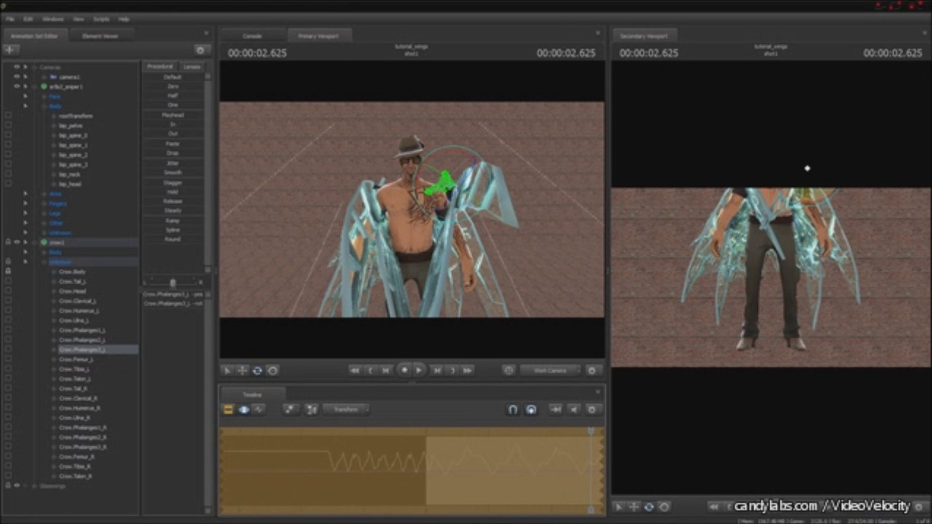
{"action": "key", "text": "Down"}
Advance to the fully spread wing pose with Crow.Phalanges3_L selected
{"action": "key", "text": "Right"}
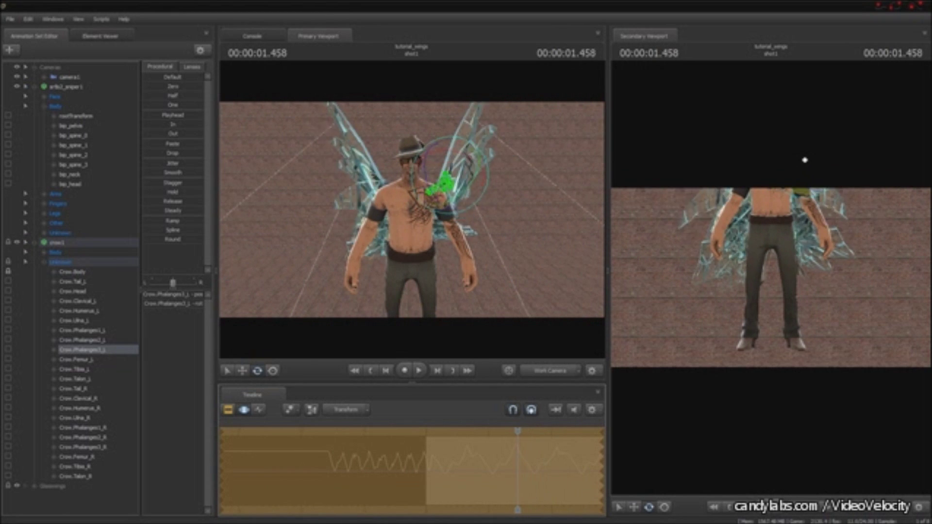
{"action": "key", "text": "Right"}
{"action": "key", "text": "Right"}
{"action": "key", "text": "Right"}
{"action": "key", "text": "Right"}
{"action": "key", "text": "Right"}
{"action": "key", "text": "Right"}
{"action": "key", "text": "Right"}
{"action": "key", "text": "Right"}
{"action": "key", "text": "Right"}
{"action": "key", "text": "Right"}
{"action": "key", "text": "Left"}
{"action": "key", "text": "Up"}
{"action": "key", "text": "Up"}
{"action": "key", "text": "Up"}
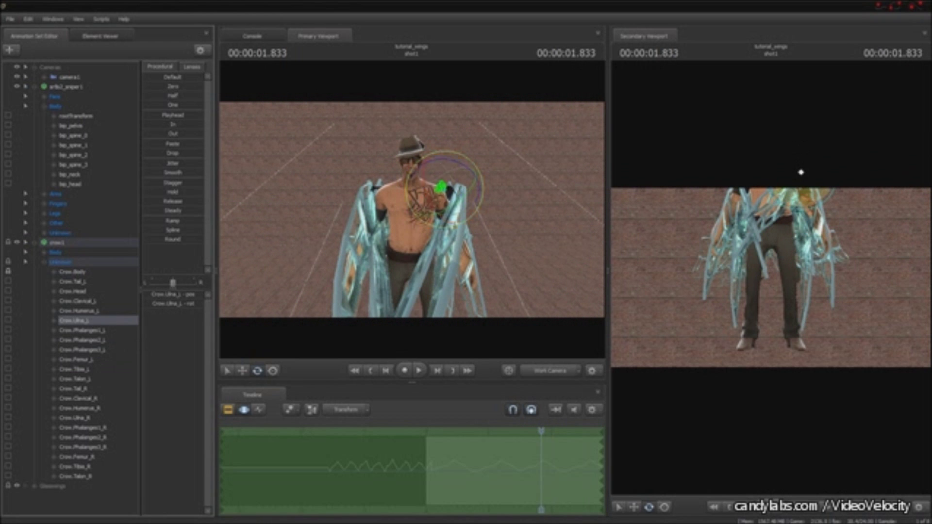
{"action": "key", "text": "Down"}
{"action": "key", "text": "Down"}
{"action": "key", "text": "Down"}
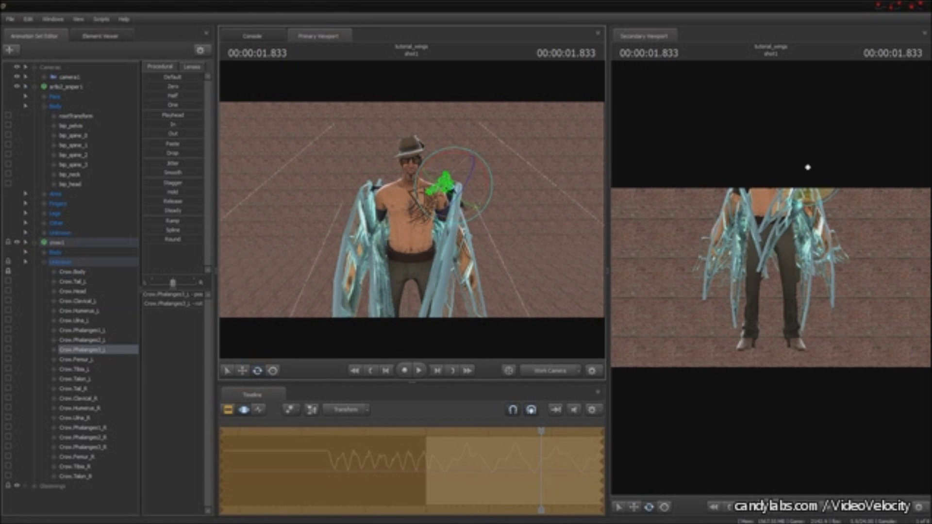
{"action": "key", "text": "Right"}
{"action": "key", "text": "Right"}
{"action": "key", "text": "Right"}
{"action": "key", "text": "Right"}
{"action": "key", "text": "Right"}
{"action": "key", "text": "Right"}
{"action": "key", "text": "Right"}
{"action": "key", "text": "Right"}
{"action": "key", "text": "Right"}
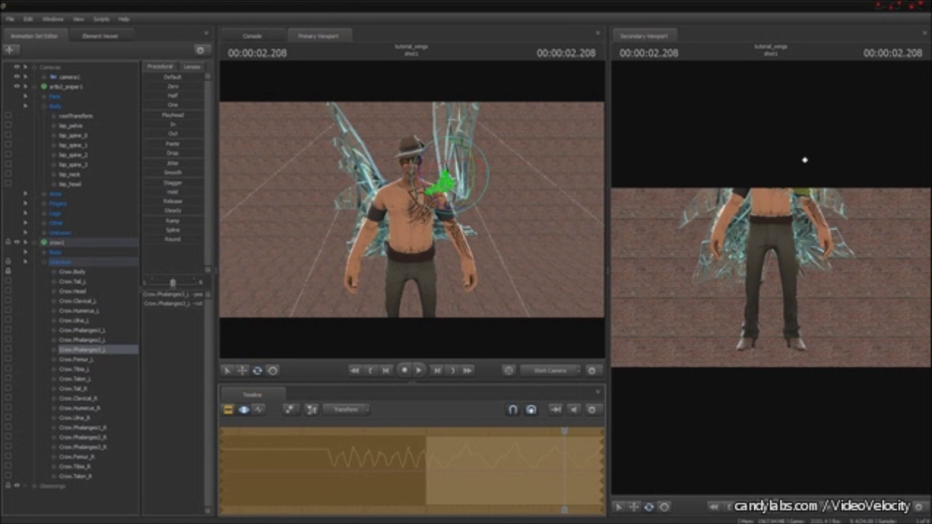
{"action": "key", "text": "Right"}
{"action": "key", "text": "Right"}
{"action": "key", "text": "Right"}
{"action": "key", "text": "Right"}
{"action": "key", "text": "Right"}
{"action": "key", "text": "Right"}
{"action": "key", "text": "Right"}
{"action": "key", "text": "Right"}
{"action": "key", "text": "Right"}
{"action": "key", "text": "Right"}
{"action": "key", "text": "Right"}
{"action": "key", "text": "Right"}
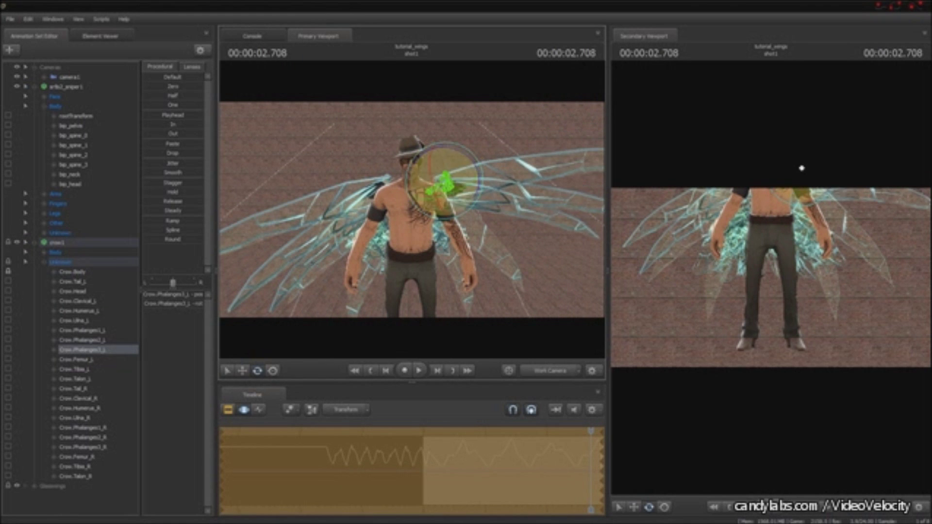
Orbit to view the right wing, play the flap, and select Crow.Phalanges2_L
{"action": "left_click_drag", "start_coordinate": [411, 209], "coordinate": [383, 210]}
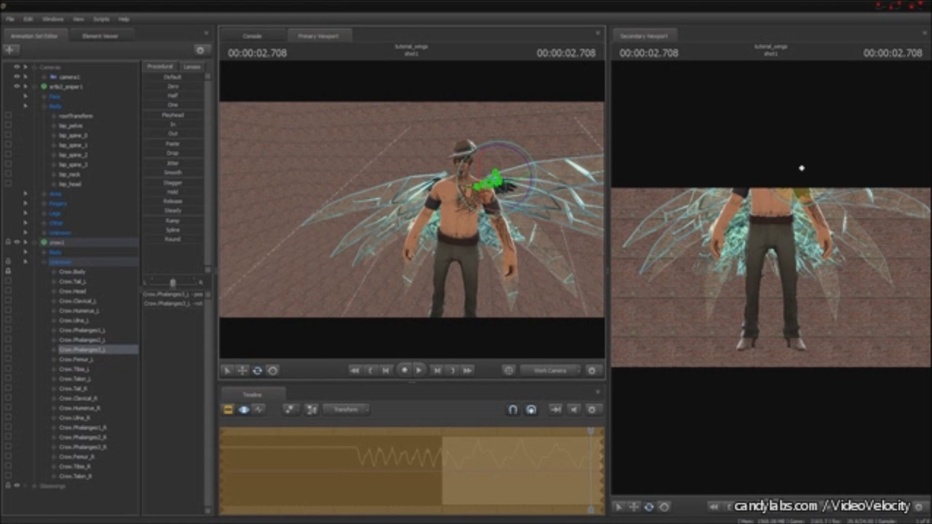
{"action": "key", "text": "m"}
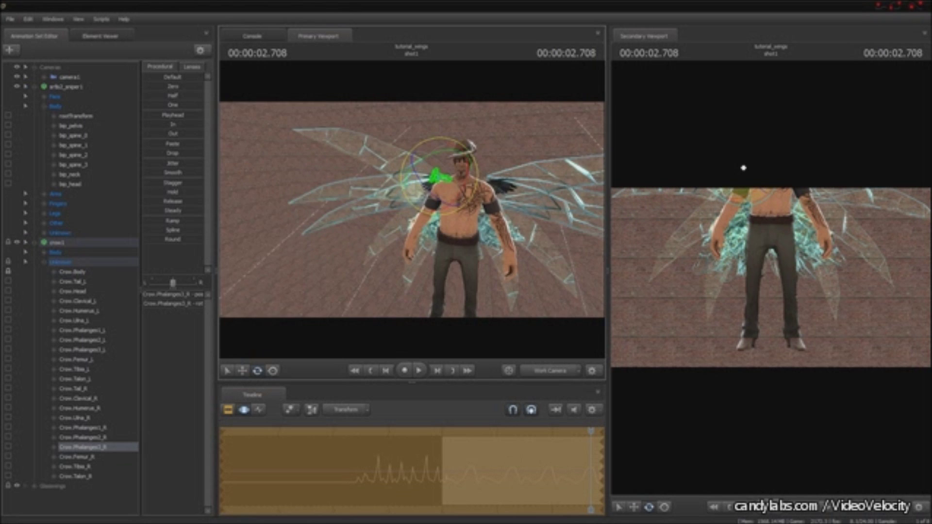
{"action": "key", "text": "Left"}
{"action": "key", "text": "Left"}
{"action": "key", "text": "Left"}
{"action": "key", "text": "Left"}
{"action": "key", "text": "Left"}
{"action": "key", "text": "Left"}
{"action": "key", "text": "Left"}
{"action": "key", "text": "Left"}
{"action": "key", "text": "Left"}
{"action": "key", "text": "Left"}
{"action": "key", "text": "Left"}
{"action": "key", "text": "Left"}
{"action": "key", "text": "Left"}
{"action": "key", "text": "Left"}
{"action": "key", "text": "Left"}
{"action": "key", "text": "Left"}
{"action": "key", "text": "Left"}
{"action": "key", "text": "Left"}
{"action": "key", "text": "Left"}
{"action": "key", "text": "Left"}
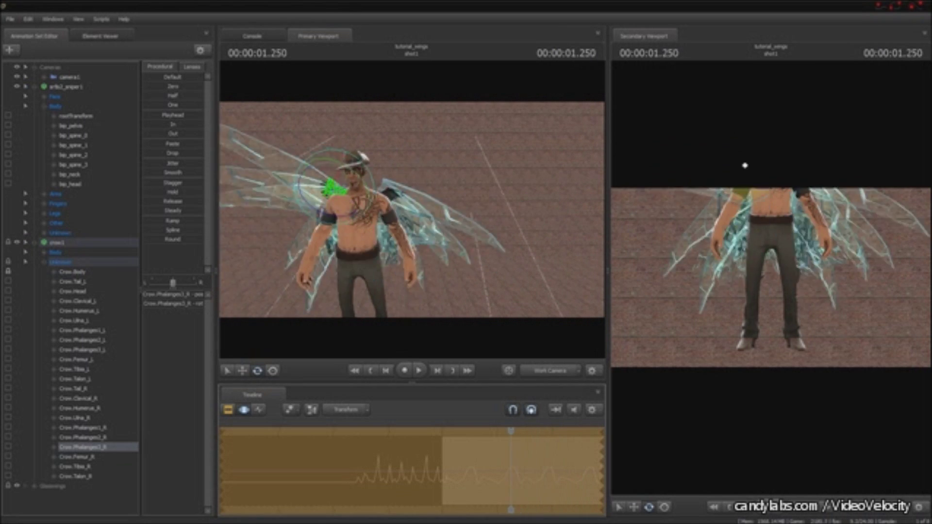
{"action": "key", "text": "space"}
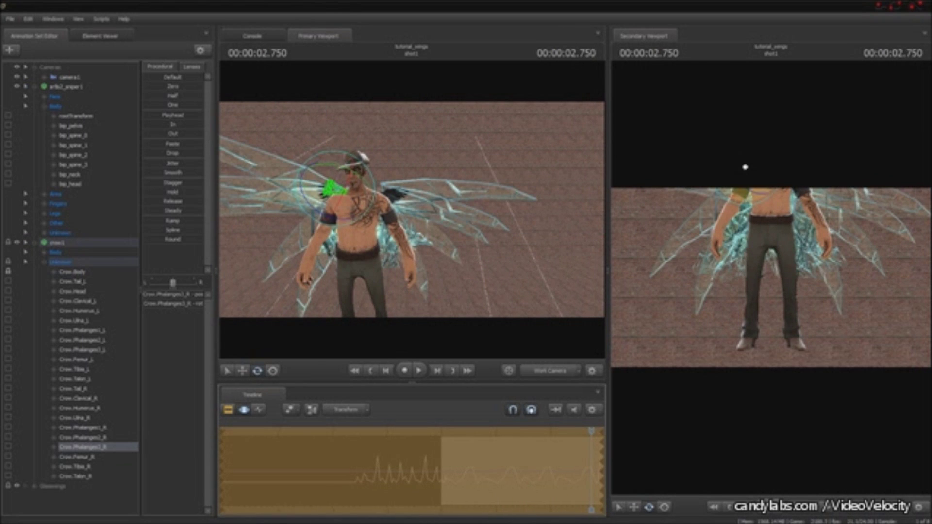
{"action": "key", "text": "Up"}
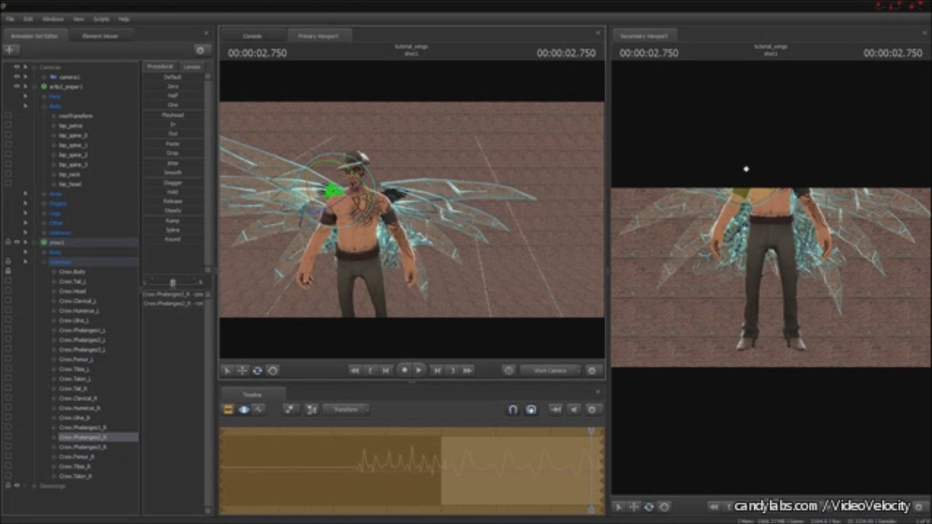
{"action": "key", "text": "Up"}
{"action": "key", "text": "Up"}
{"action": "key", "text": "Up"}
{"action": "key", "text": "Up"}
{"action": "key", "text": "Up"}
{"action": "key", "text": "Up"}
{"action": "key", "text": "Up"}
{"action": "key", "text": "Up"}
{"action": "key", "text": "Up"}
{"action": "key", "text": "Up"}
Rotate Crow.Phalanges2_L into a new pose and show its curves in the graph
{"action": "left_click_drag", "start_coordinate": [412, 209], "coordinate": [461, 209]}
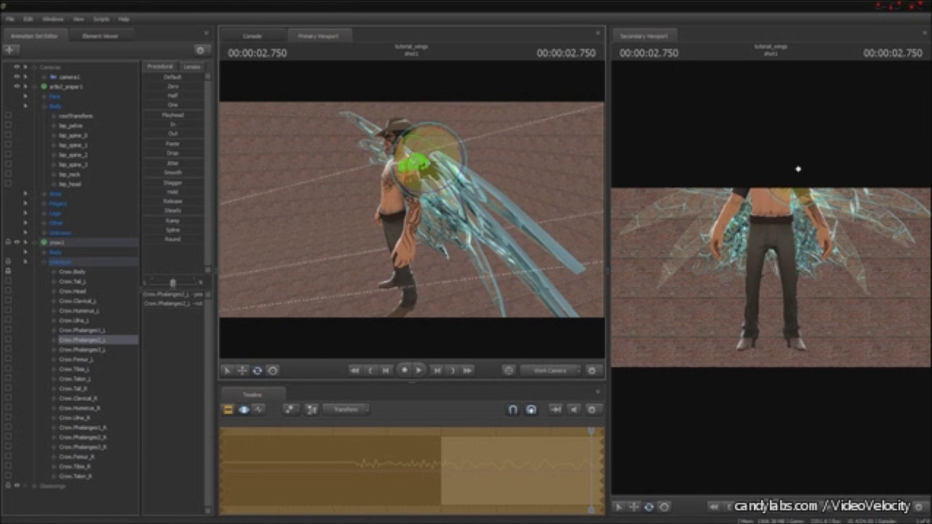
{"action": "left_click_drag", "start_coordinate": [422, 160], "coordinate": [434, 163]}
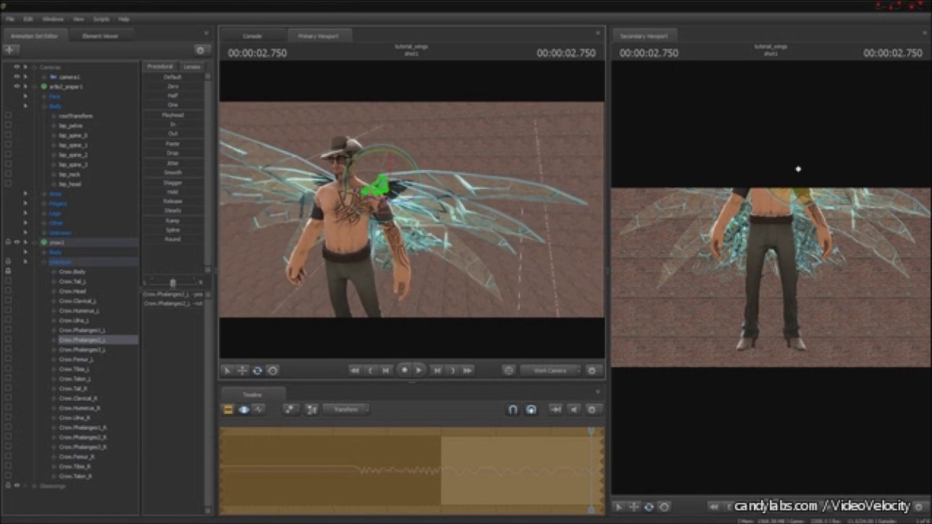
{"action": "key", "text": "Down"}
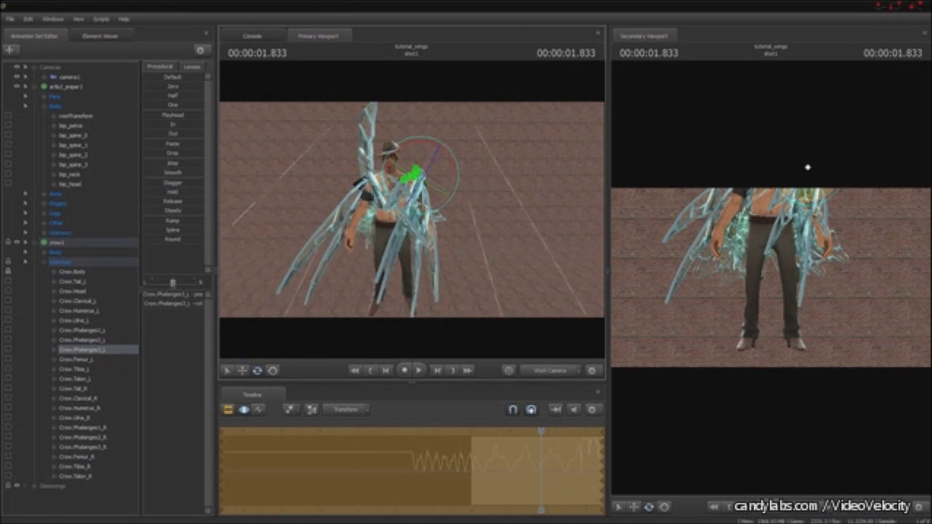
{"action": "key", "text": "F3"}
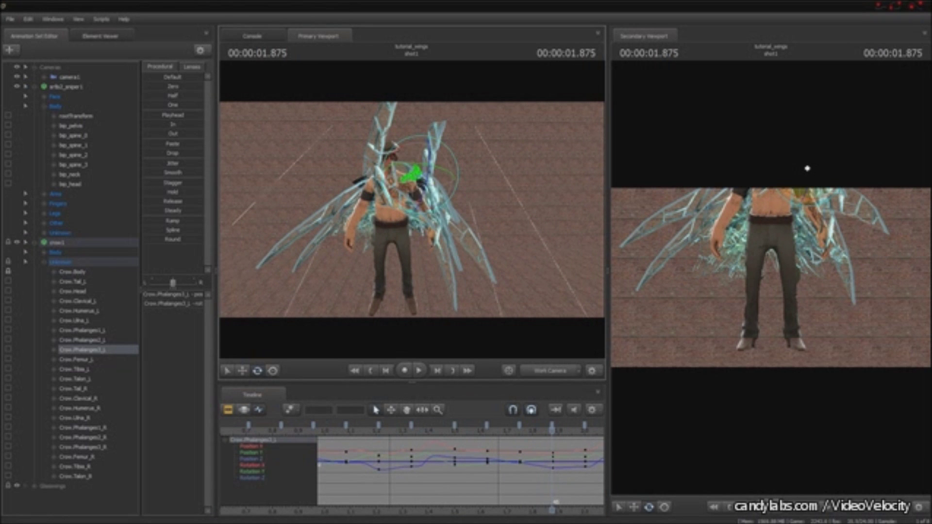
Select both Crow.Phalanges3 bones, fit their keys, and move to 1.750 seconds
{"action": "left_click", "coordinate": [82, 446]}
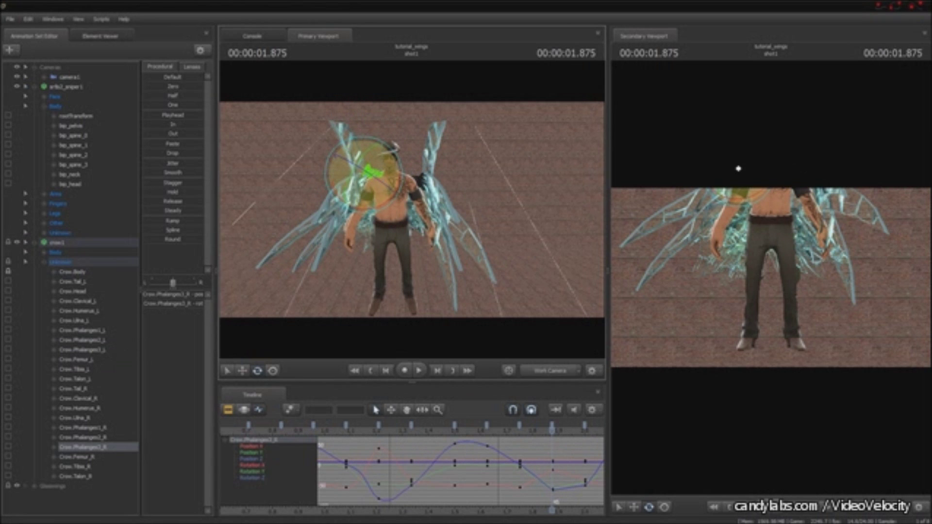
{"action": "left_click", "coordinate": [83, 349], "text": "ctrl"}
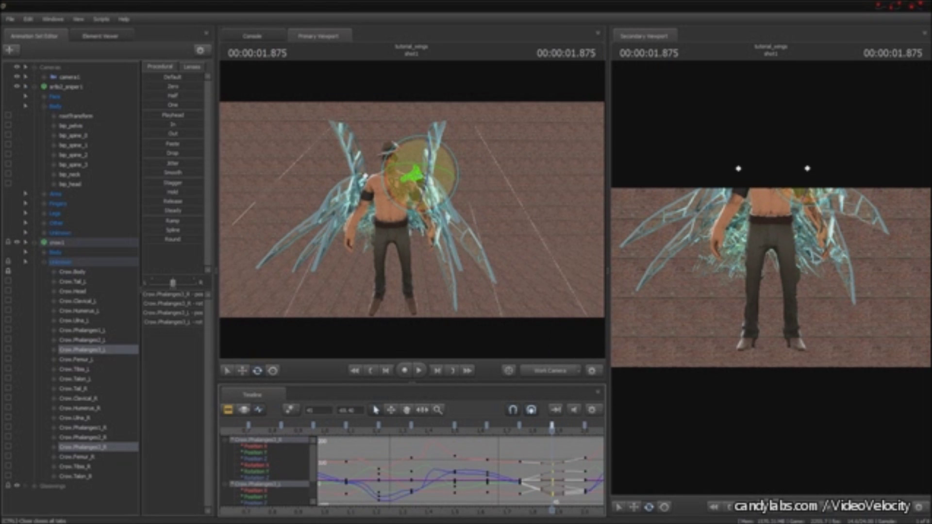
{"action": "key", "text": "f"}
{"action": "key", "text": "space"}
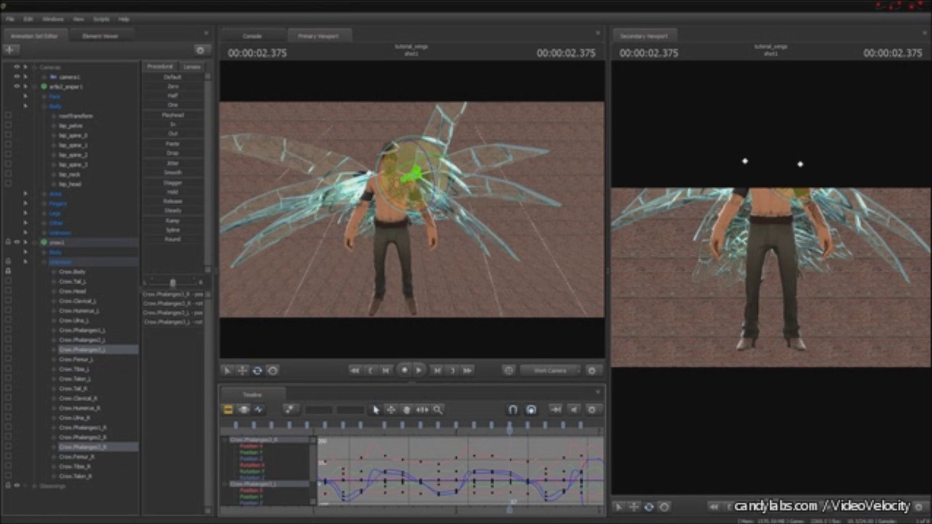
{"action": "key", "text": "Left"}
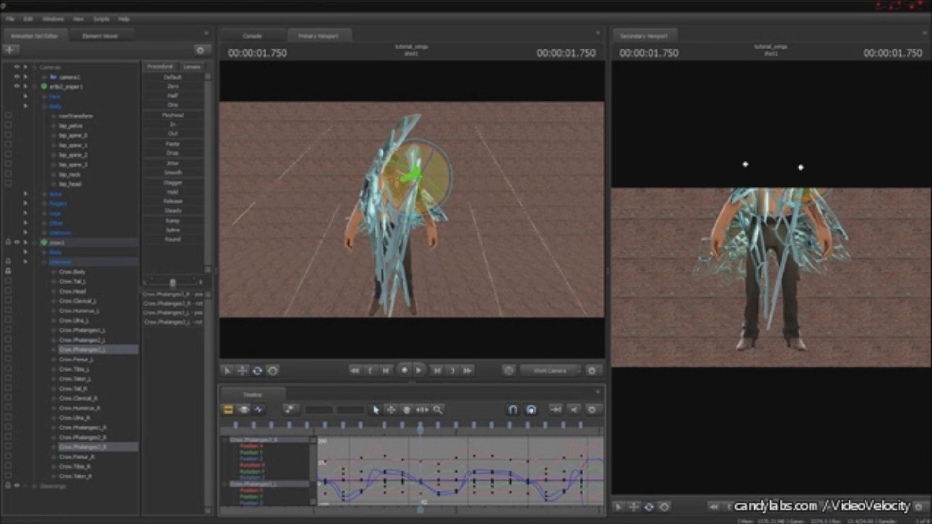
Rotate the Phalanges2 and Phalanges3 bones of both wings to key a new flap pose
{"action": "left_click", "coordinate": [83, 350]}
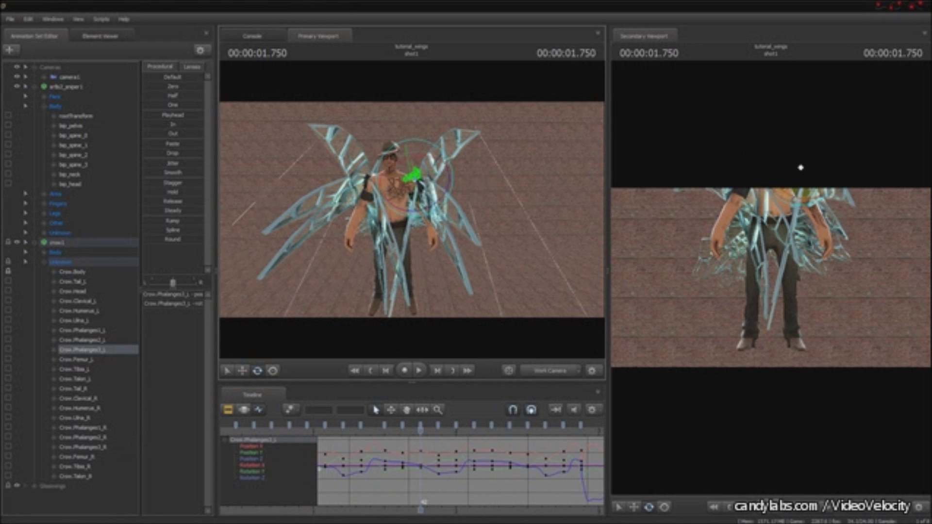
{"action": "left_click", "coordinate": [82, 340]}
{"action": "left_click", "coordinate": [83, 437]}
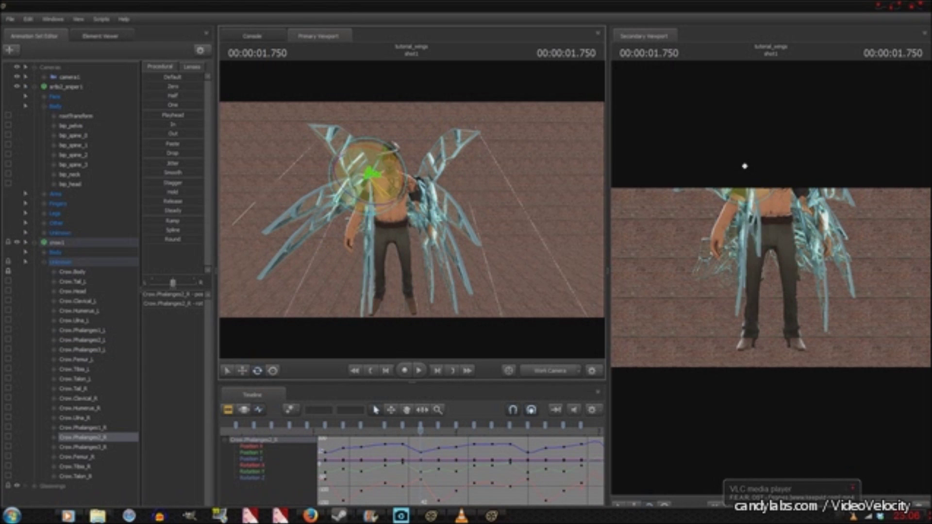
{"action": "left_click", "coordinate": [83, 447], "text": "ctrl"}
{"action": "left_click", "coordinate": [83, 349], "text": "ctrl"}
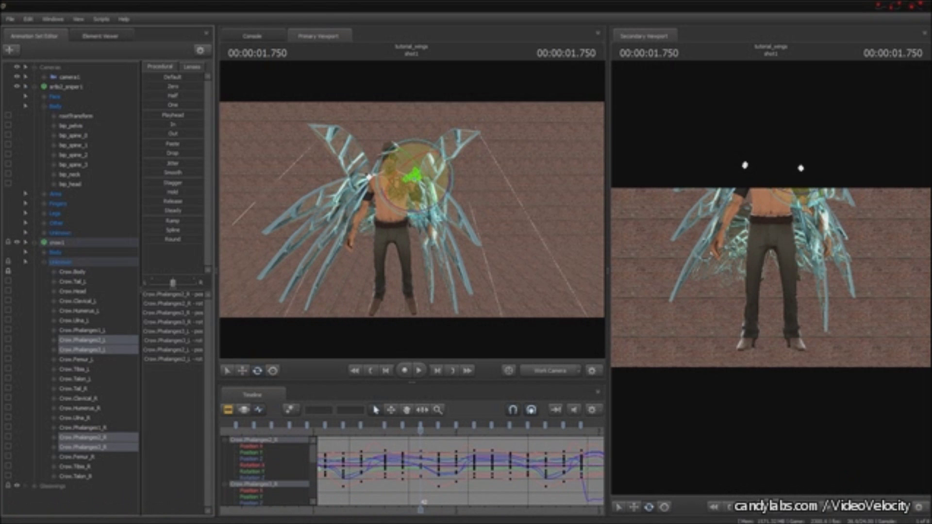
{"action": "left_click_drag", "start_coordinate": [412, 174], "coordinate": [416, 176]}
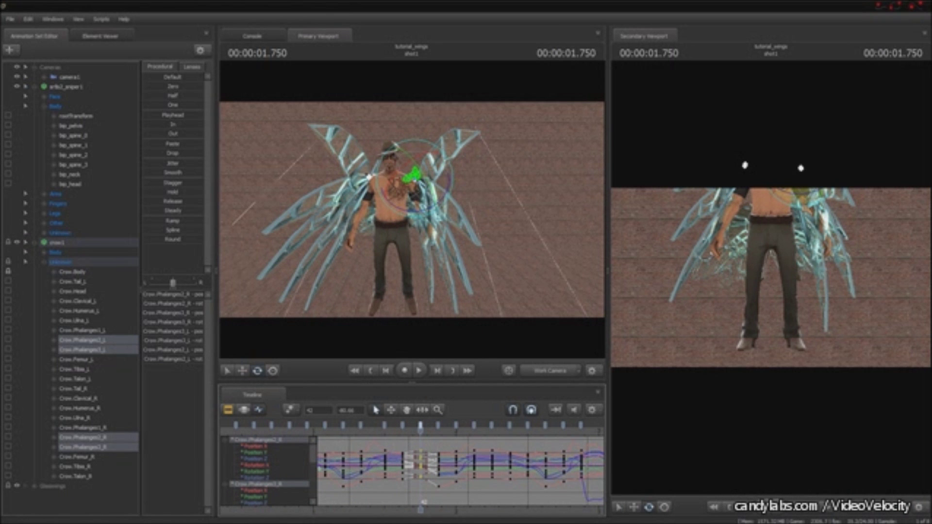
Scrub the timeline around 00:00:01.208 and 00:00:00.458 to review the wing motion
{"action": "scroll", "coordinate": [461, 470], "scroll_direction": "down", "scroll_amount": 2}
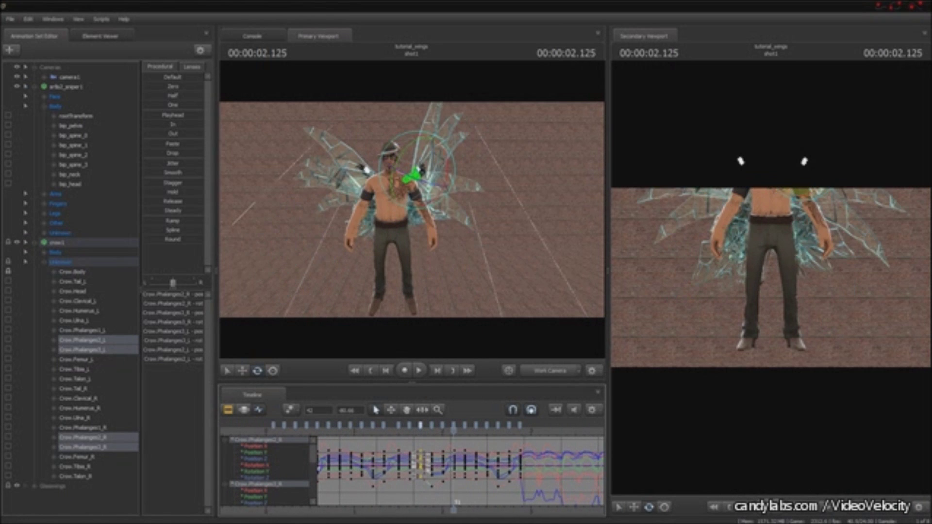
{"action": "scroll", "coordinate": [461, 471], "scroll_direction": "up", "scroll_amount": 1}
{"action": "left_click_drag", "start_coordinate": [465, 429], "coordinate": [520, 430]}
{"action": "scroll", "coordinate": [522, 461], "scroll_direction": "down", "scroll_amount": 2}
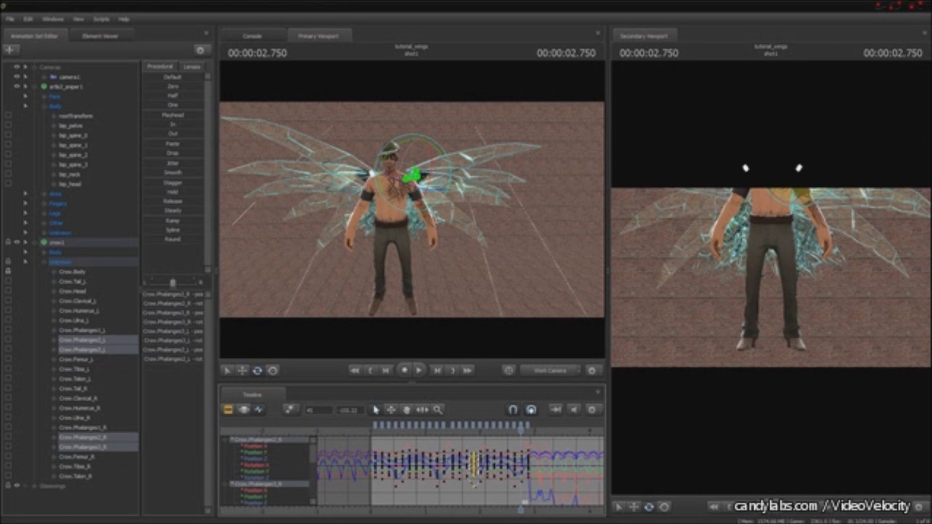
{"action": "scroll", "coordinate": [522, 461], "scroll_direction": "down", "scroll_amount": 2}
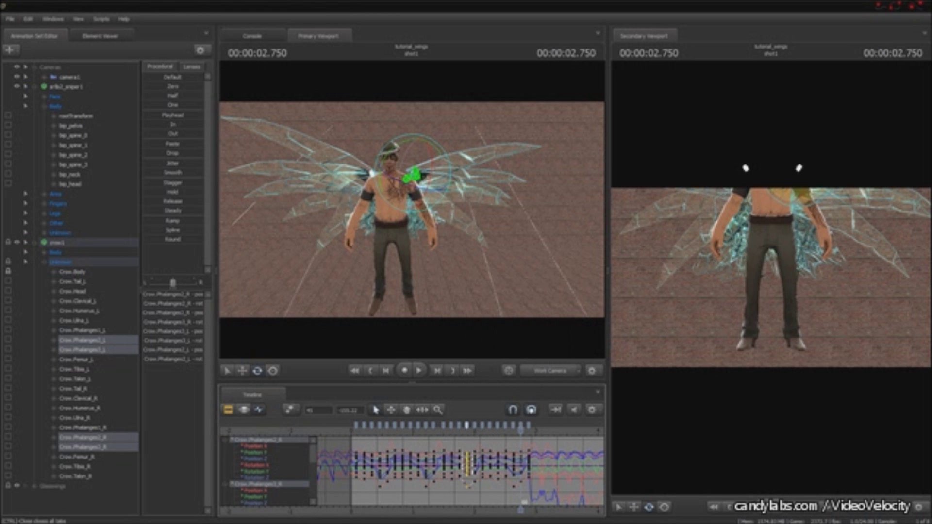
{"action": "scroll", "coordinate": [521, 461], "scroll_direction": "down", "scroll_amount": 2}
{"action": "left_click", "coordinate": [383, 429]}
{"action": "middle_click_drag", "start_coordinate": [437, 466], "coordinate": [497, 466]}
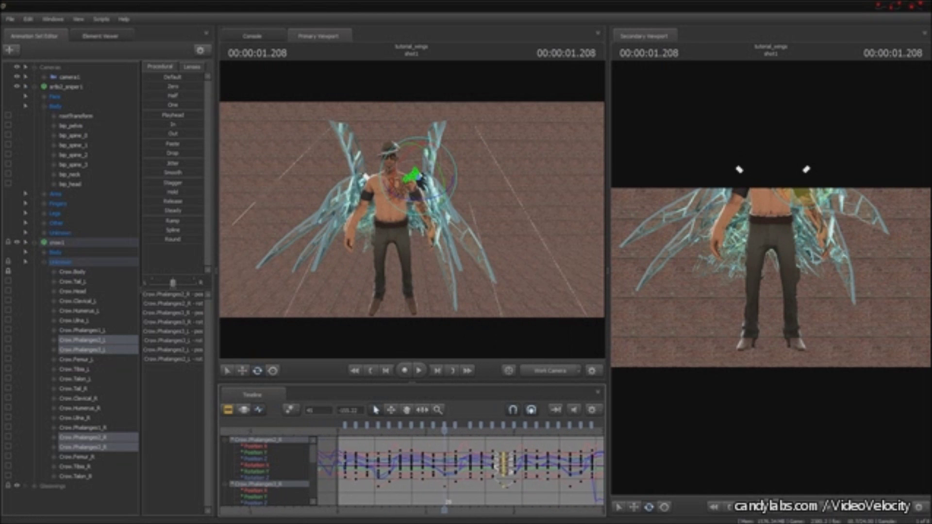
{"action": "left_click", "coordinate": [378, 430]}
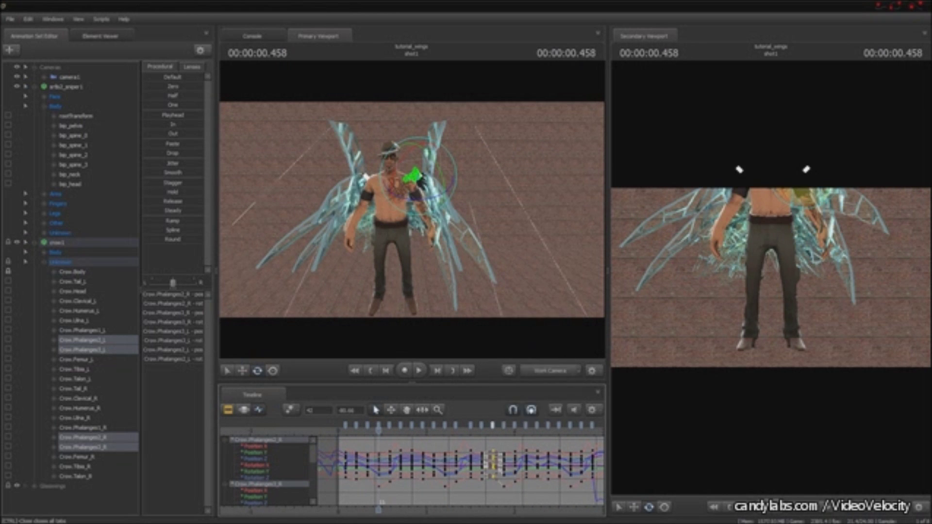
{"action": "mouse_move", "coordinate": [378, 429]}
{"action": "left_mouse_down"}
{"action": "mouse_move", "coordinate": [441, 429]}
{"action": "mouse_move", "coordinate": [367, 429]}
{"action": "left_mouse_up"}
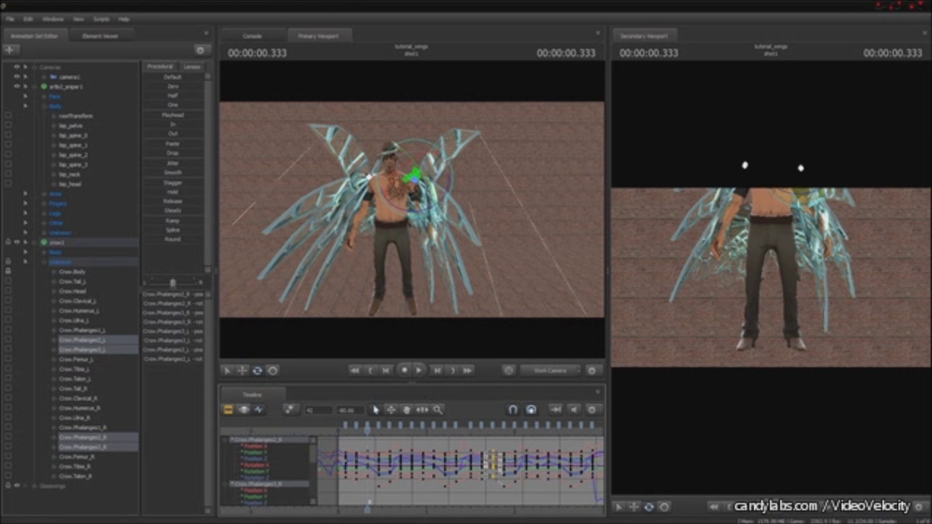
{"action": "left_click", "coordinate": [57, 242]}
Play the flap with all crow bones, then with only the Crow.Phalanges1 bones selected
{"action": "key", "text": "ctrl+a"}
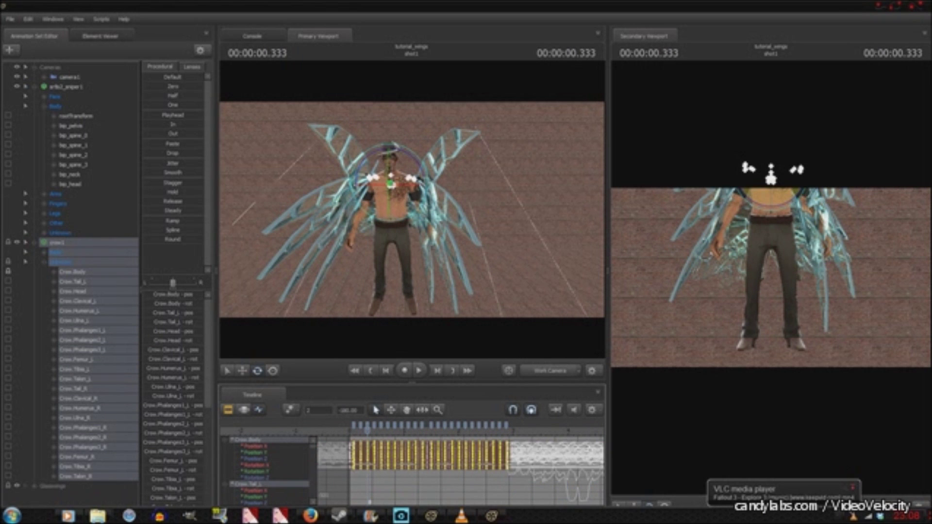
{"action": "key", "text": "space"}
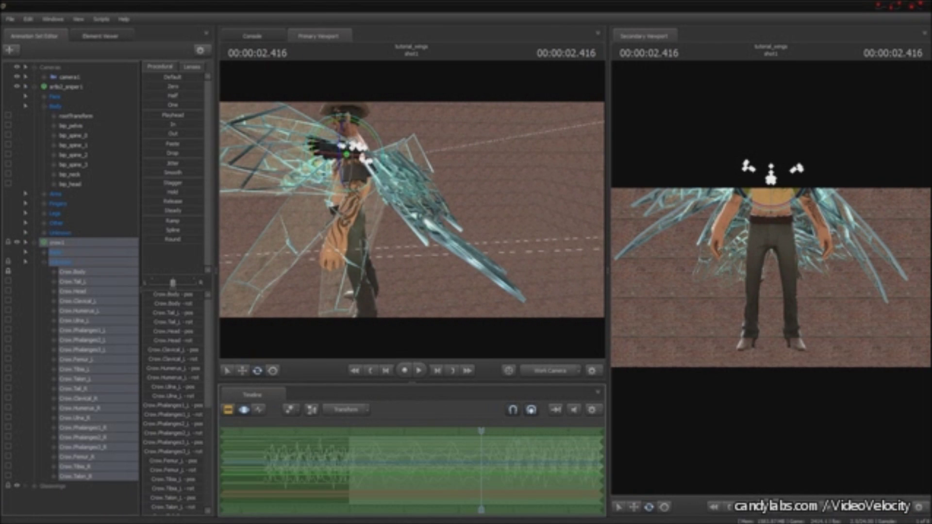
{"action": "left_click", "coordinate": [80, 330]}
{"action": "left_click", "coordinate": [80, 427], "text": "ctrl"}
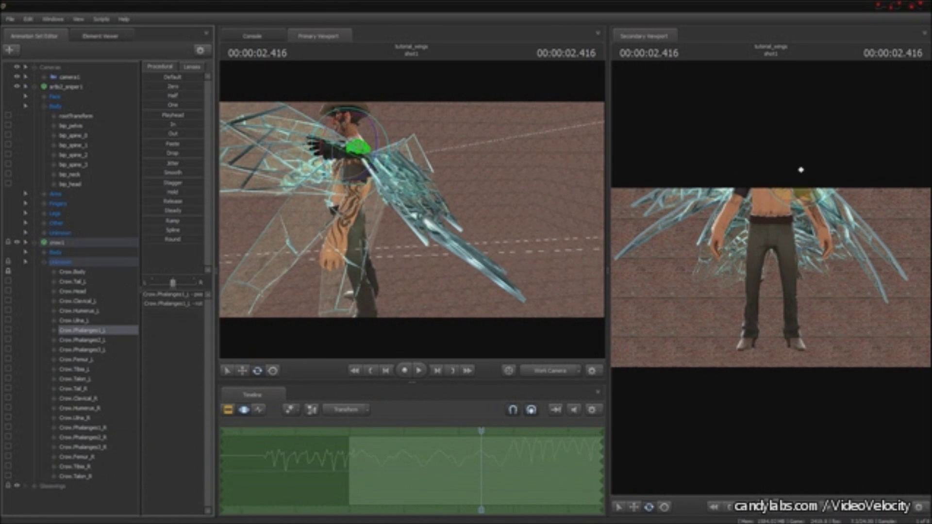
{"action": "key", "text": "e"}
{"action": "key", "text": "space"}
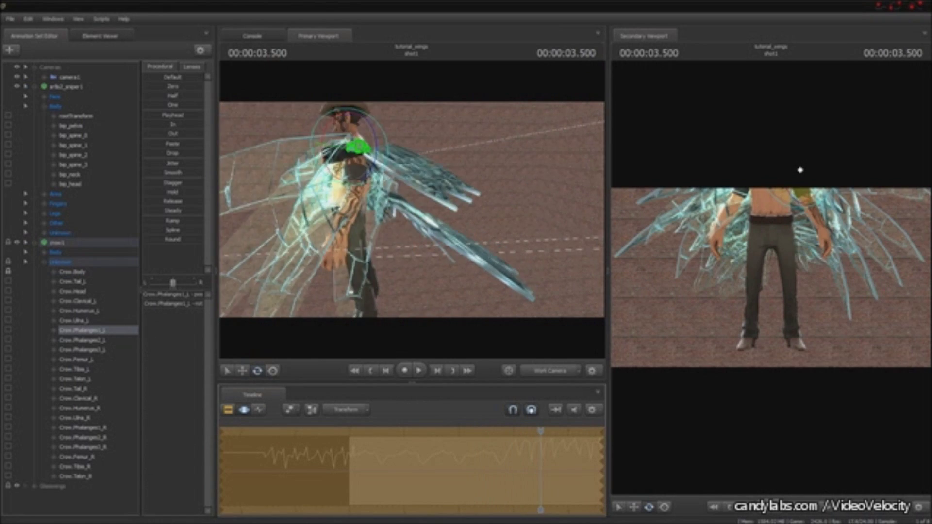
{"action": "key", "text": "space"}
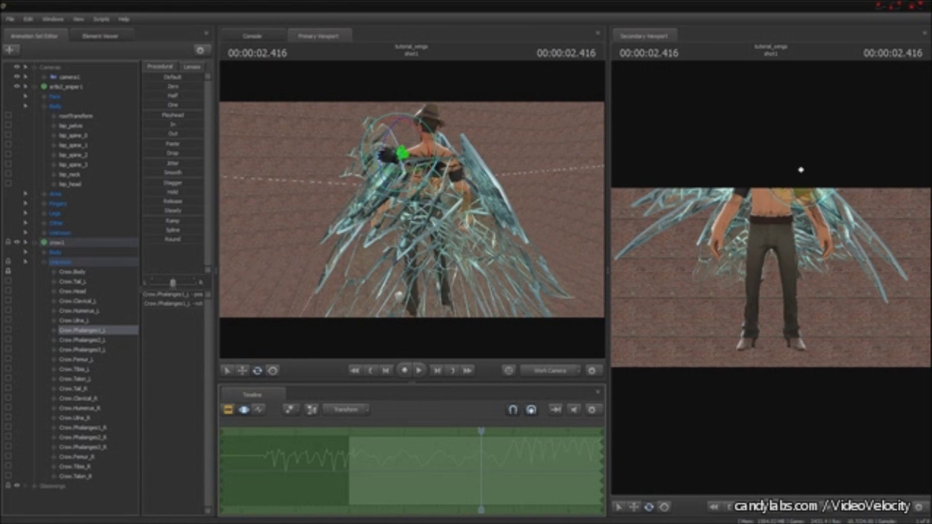
{"action": "key", "text": "space"}
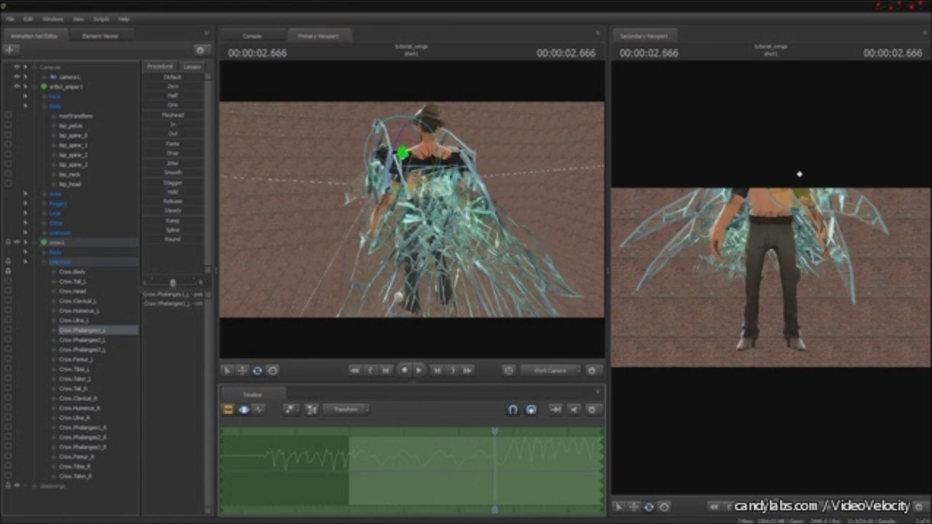
Select Crow.Phalanges1_R at 00:00:02.250 and show its rotation curves in the graph
{"action": "key", "text": "Up"}
{"action": "key", "text": "Up"}
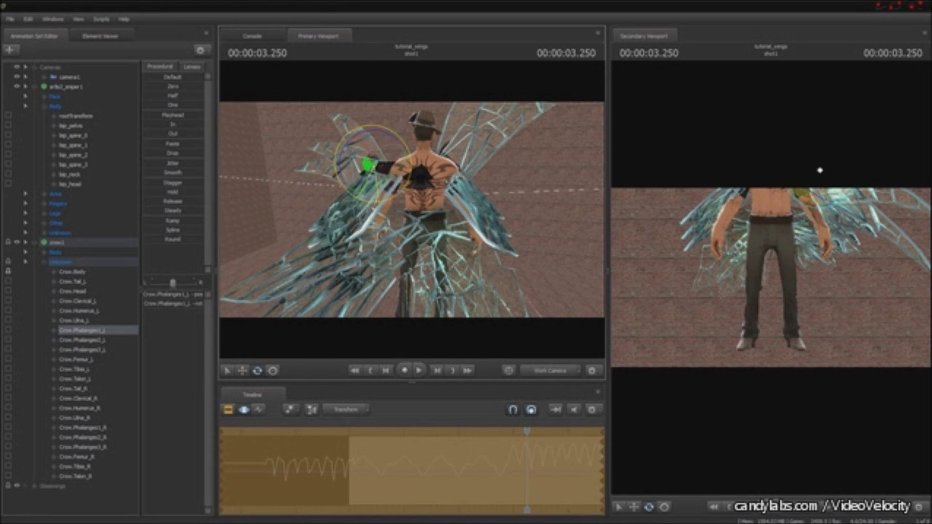
{"action": "key", "text": "Left"}
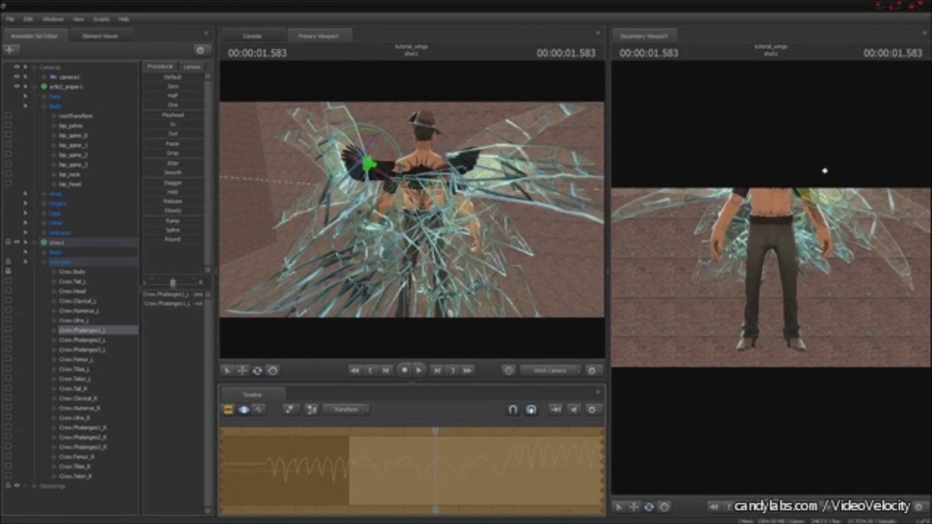
{"action": "key", "text": "Right"}
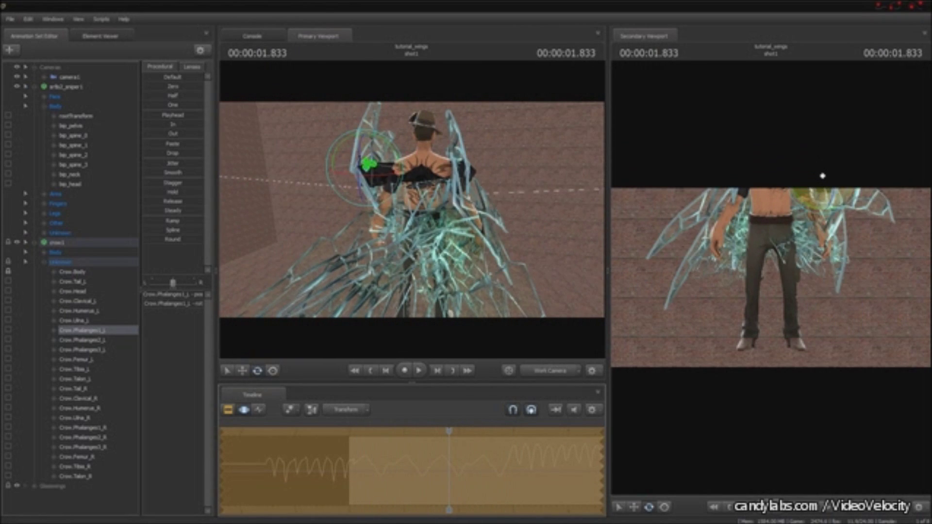
{"action": "left_click", "coordinate": [731, 169]}
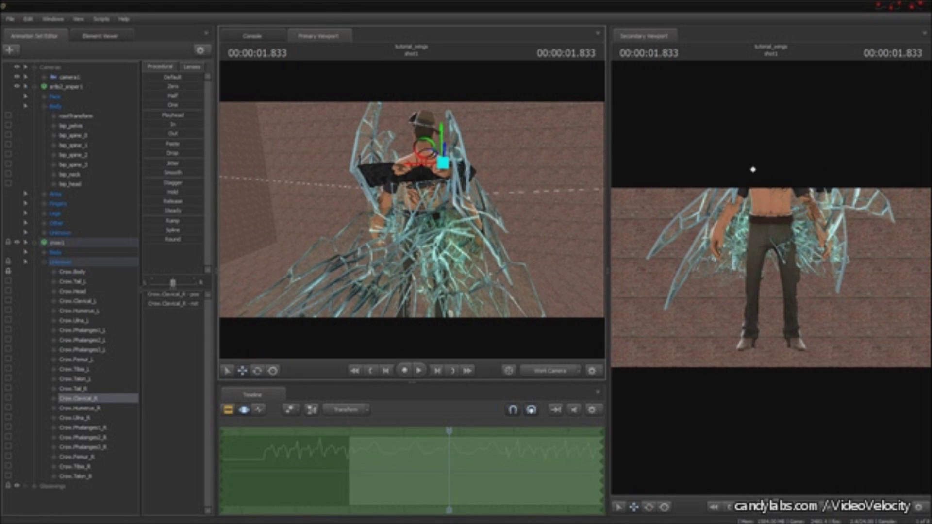
{"action": "left_click", "coordinate": [730, 170]}
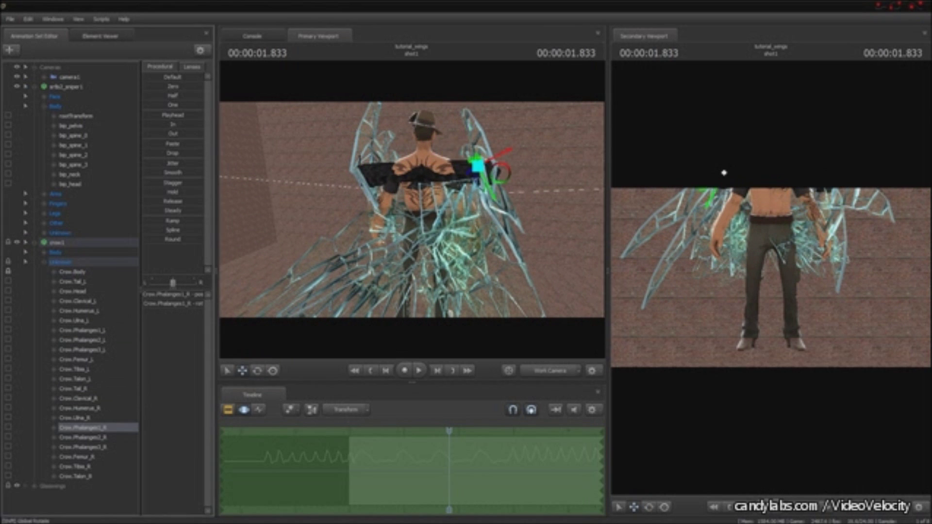
{"action": "key", "text": "e"}
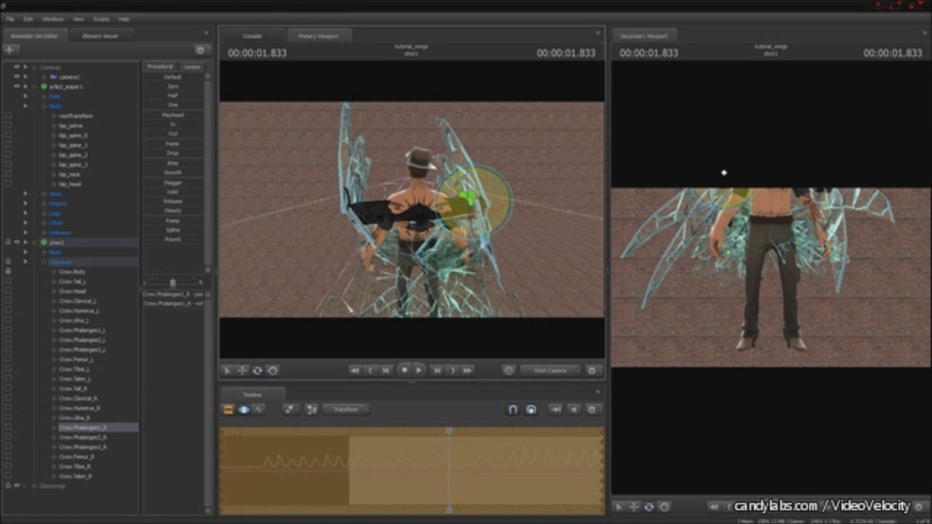
{"action": "key", "text": "Right"}
{"action": "key", "text": "F3"}
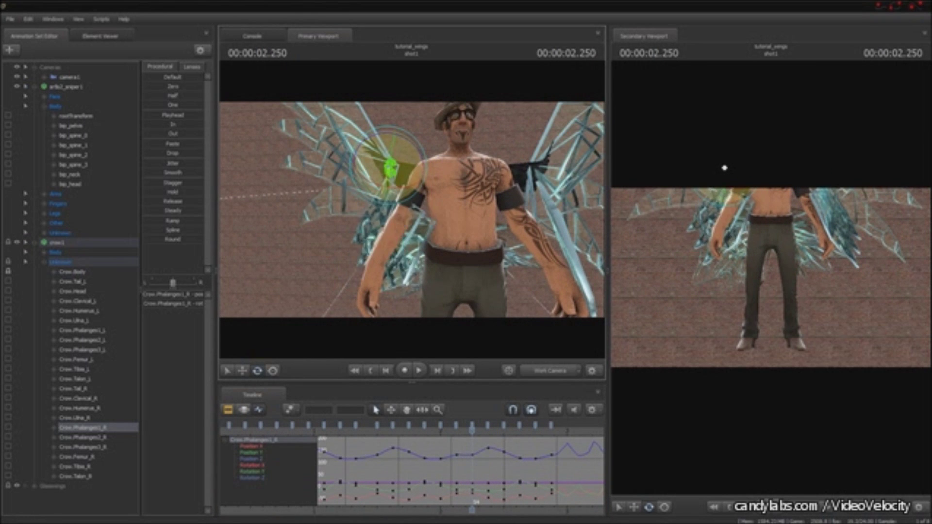
Rotate the right wing bone into a new pose and select both Crow.Phalanges1 bones
{"action": "left_click_drag", "start_coordinate": [390, 168], "coordinate": [398, 180]}
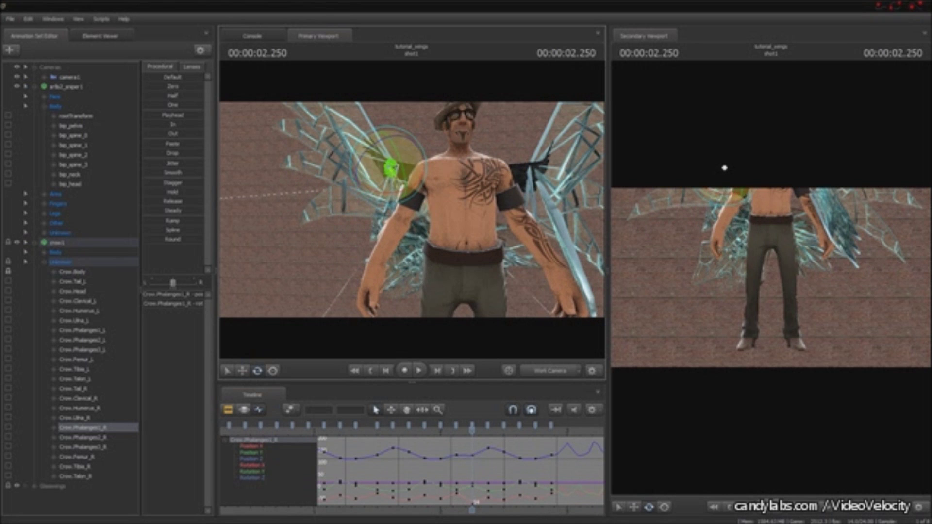
{"action": "left_click", "coordinate": [822, 171]}
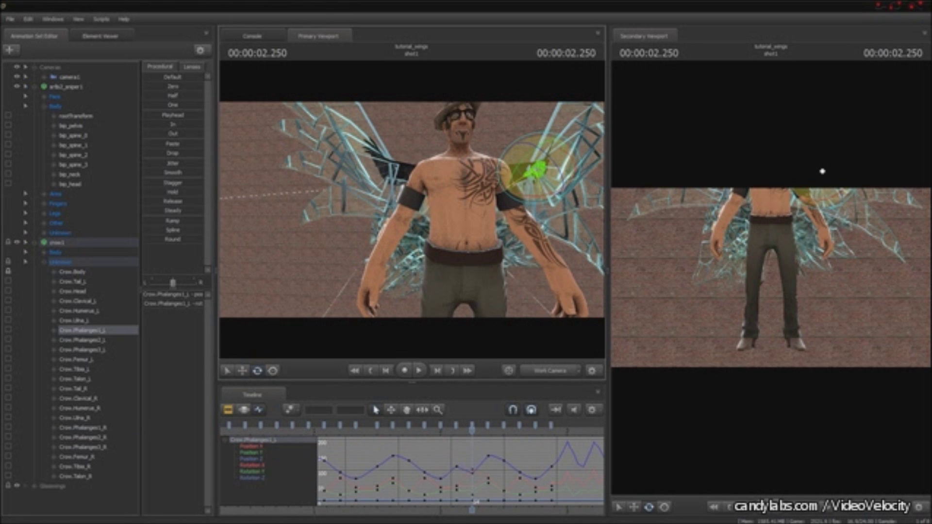
{"action": "left_click", "coordinate": [724, 168], "text": "ctrl"}
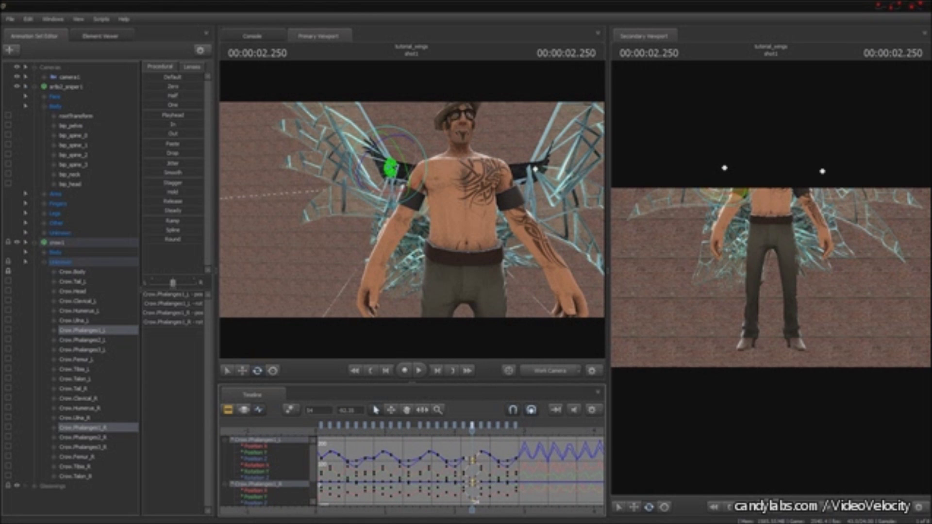
Delete the wing keys at 00:00:01.333
{"action": "key", "text": "Up"}
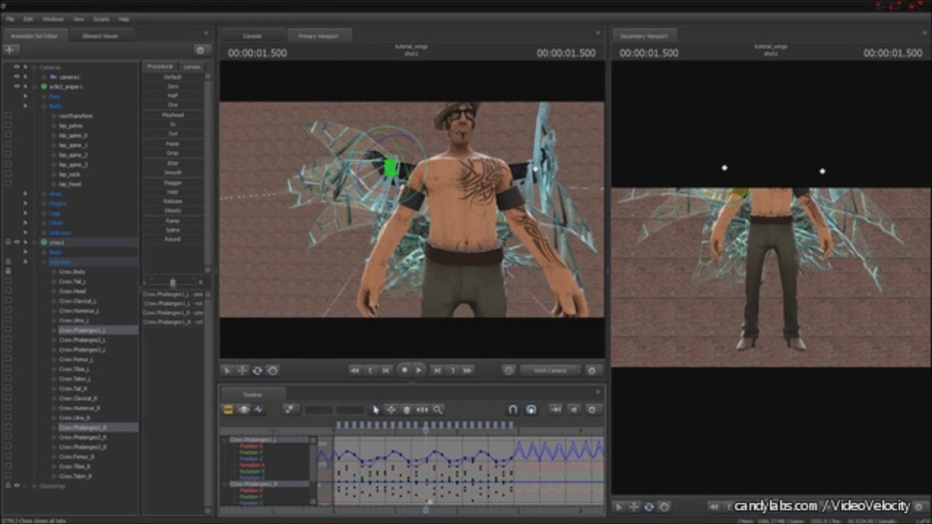
{"action": "key", "text": "Up"}
{"action": "right_click", "coordinate": [417, 311]}
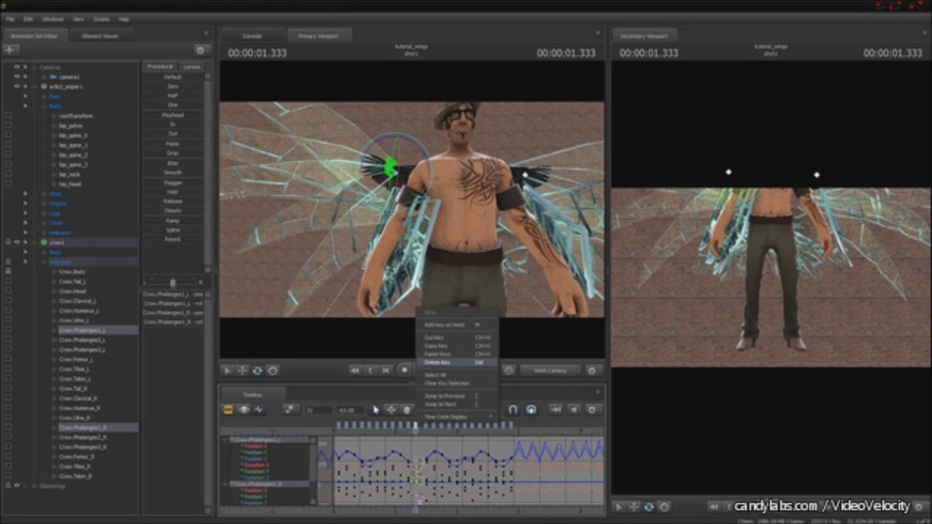
{"action": "left_click", "coordinate": [440, 358]}
{"action": "right_click", "coordinate": [416, 311]}
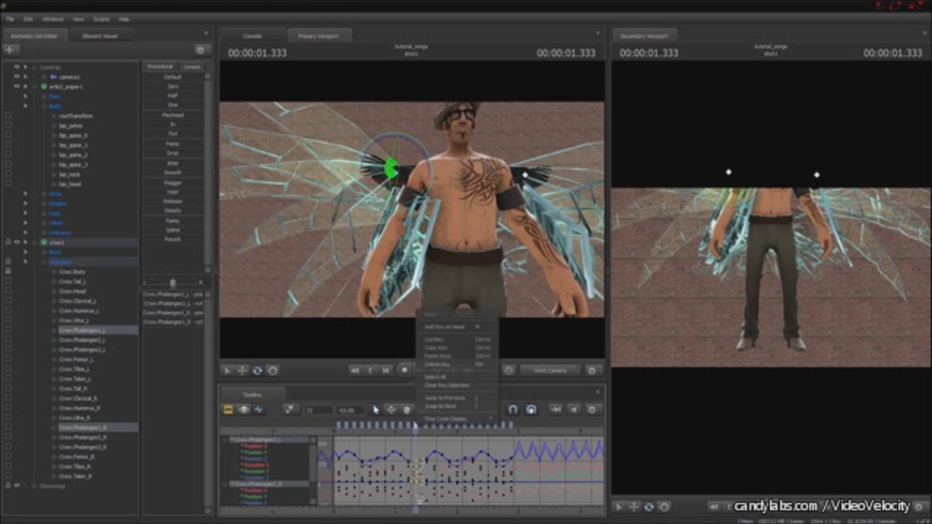
{"action": "left_click", "coordinate": [439, 358]}
Reselect Crow.Phalanges1_R and _L and pick their wing keys at 00:00:00.625
{"action": "left_click", "coordinate": [530, 172]}
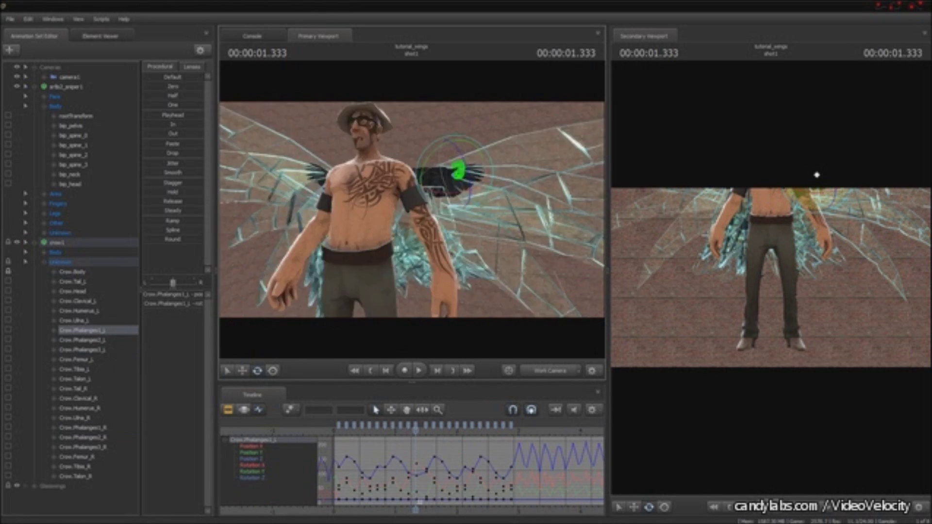
{"action": "left_click_drag", "start_coordinate": [412, 335], "coordinate": [378, 335]}
{"action": "left_click", "coordinate": [368, 168]}
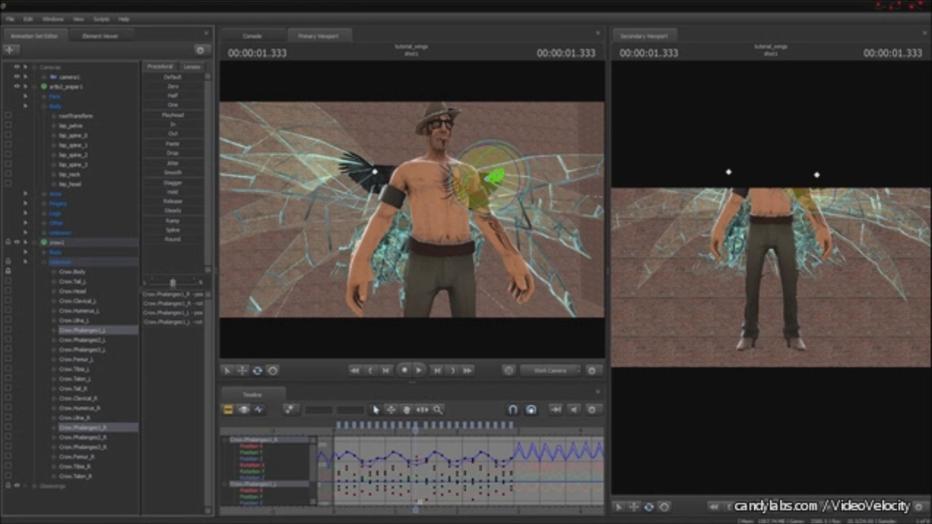
{"action": "left_click", "coordinate": [499, 174], "text": "ctrl"}
{"action": "left_click", "coordinate": [371, 430]}
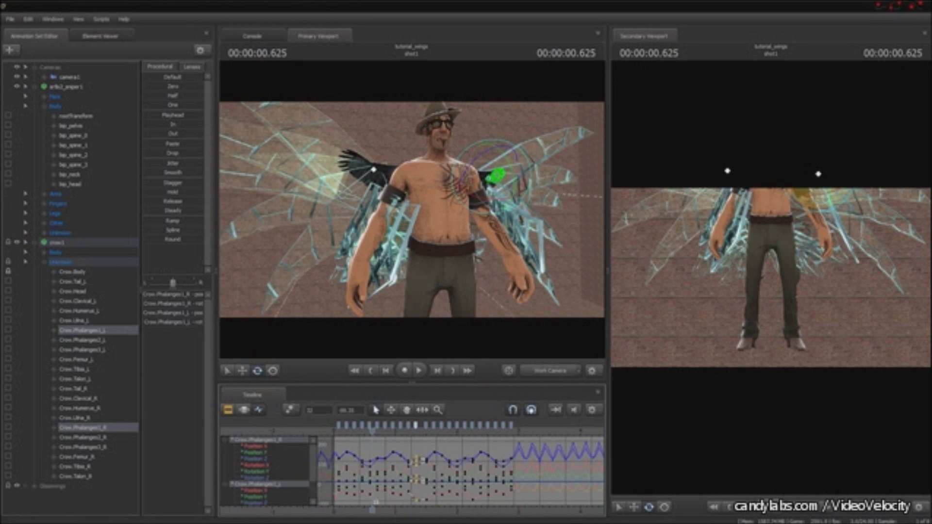
{"action": "left_click", "coordinate": [369, 430]}
{"action": "right_click", "coordinate": [370, 427]}
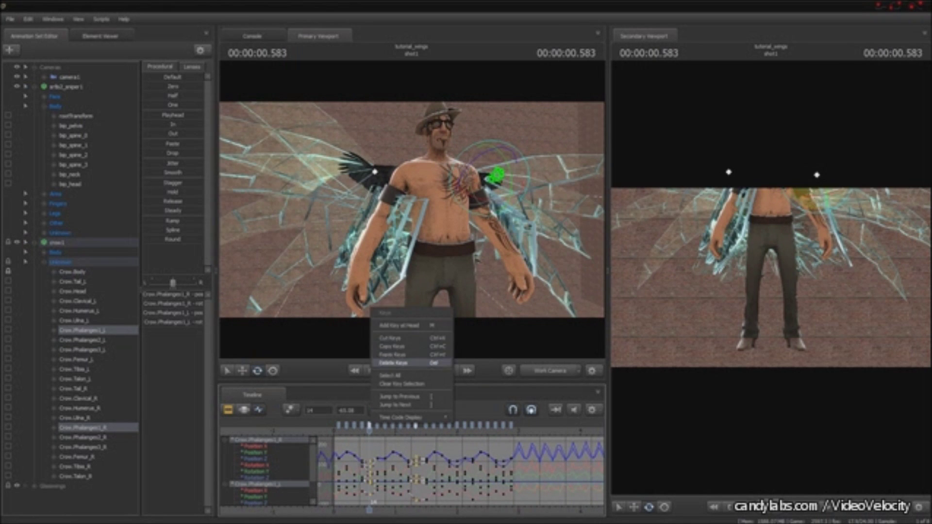
{"action": "key", "text": "Escape"}
Copy the wing keys at 1.5 seconds and paste them at 00:00:00.708
{"action": "left_click_drag", "start_coordinate": [372, 502], "coordinate": [427, 500]}
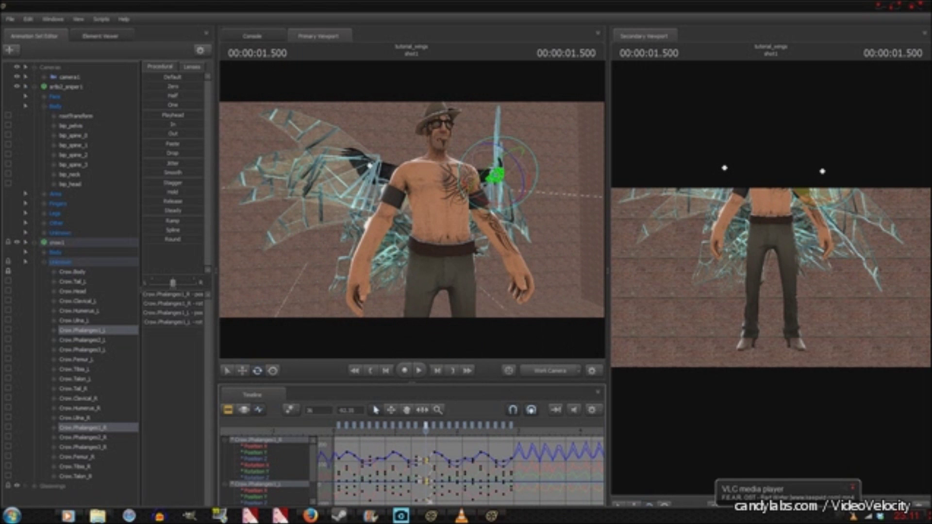
{"action": "right_click", "coordinate": [426, 426]}
{"action": "left_click", "coordinate": [448, 359]}
{"action": "left_click", "coordinate": [376, 430]}
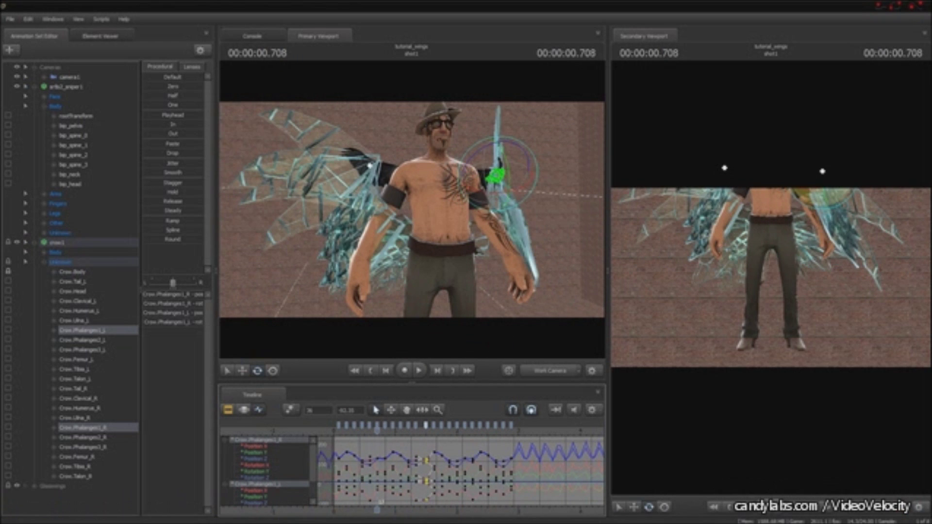
{"action": "right_click", "coordinate": [377, 425]}
{"action": "left_click", "coordinate": [399, 355]}
Preview the wing flap across the timeline, then select only Crow.Phalanges1_R
{"action": "left_click_drag", "start_coordinate": [381, 501], "coordinate": [460, 502]}
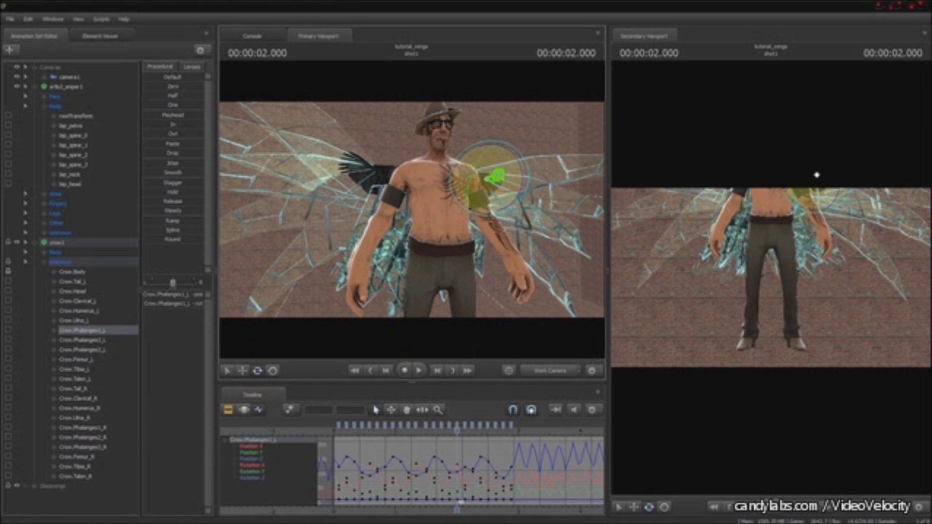
{"action": "left_click", "coordinate": [82, 427], "text": "ctrl"}
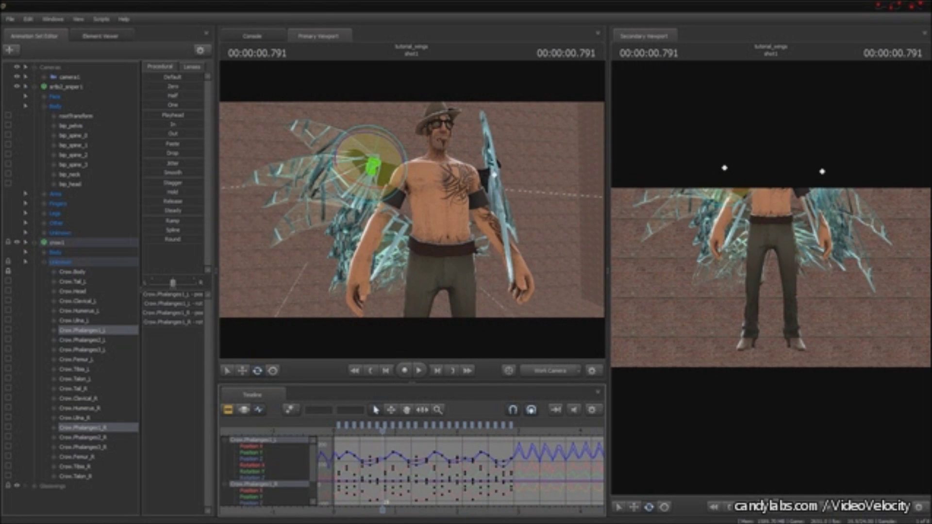
{"action": "left_click", "coordinate": [82, 427]}
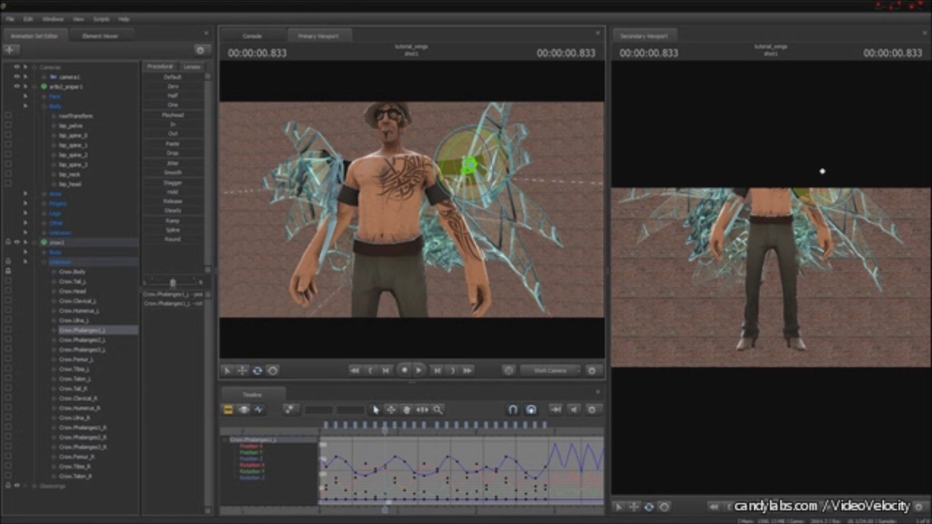
{"action": "left_click", "coordinate": [57, 242]}
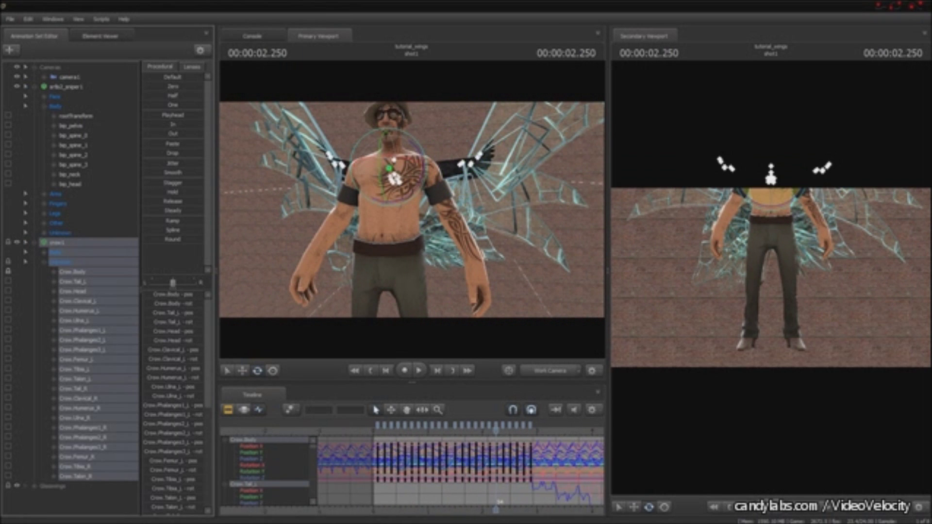
{"action": "key", "text": "space"}
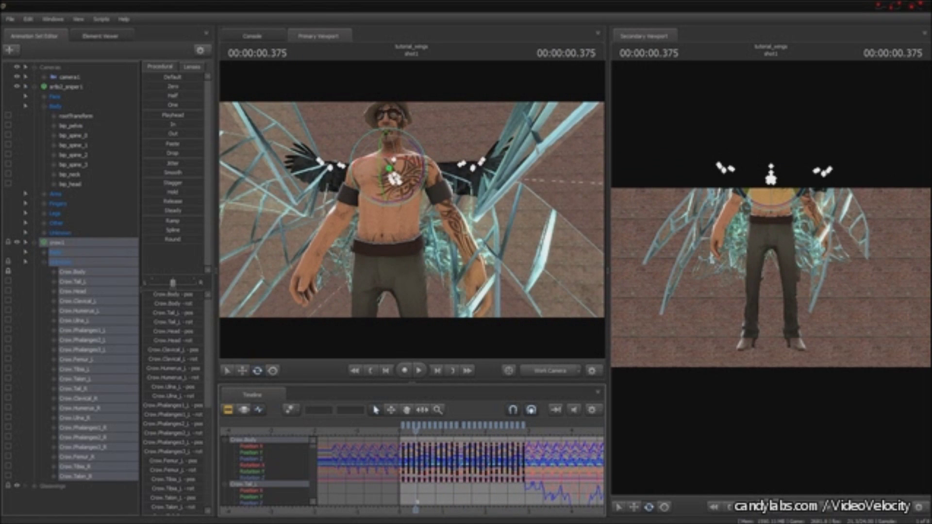
{"action": "left_click", "coordinate": [73, 282]}
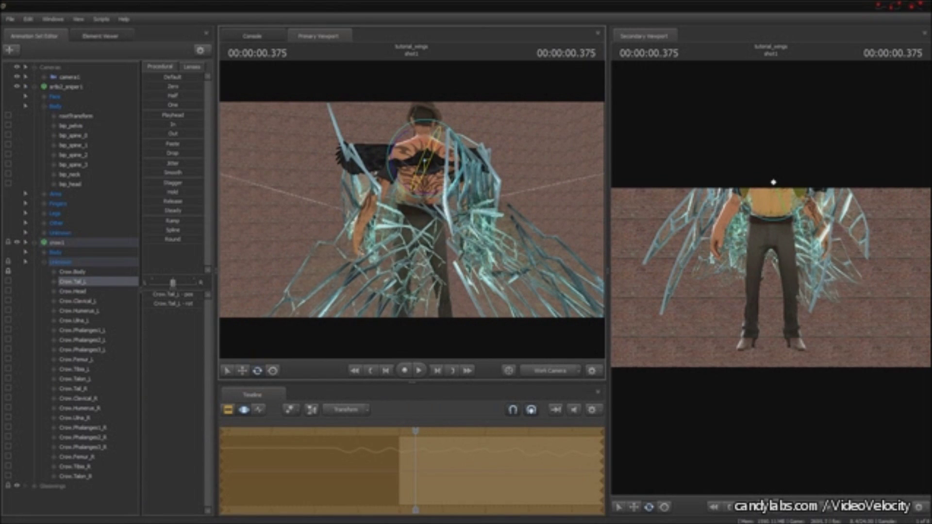
{"action": "left_click", "coordinate": [73, 389]}
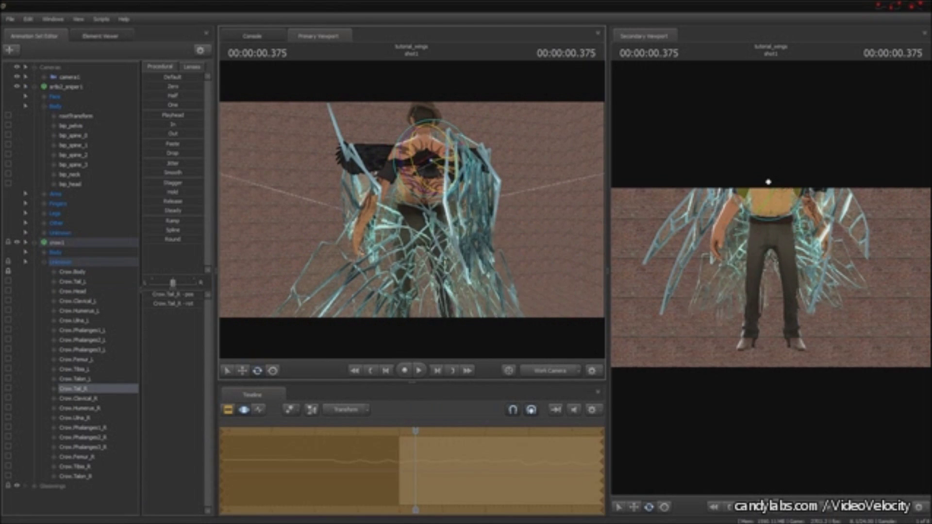
{"action": "key", "text": "space"}
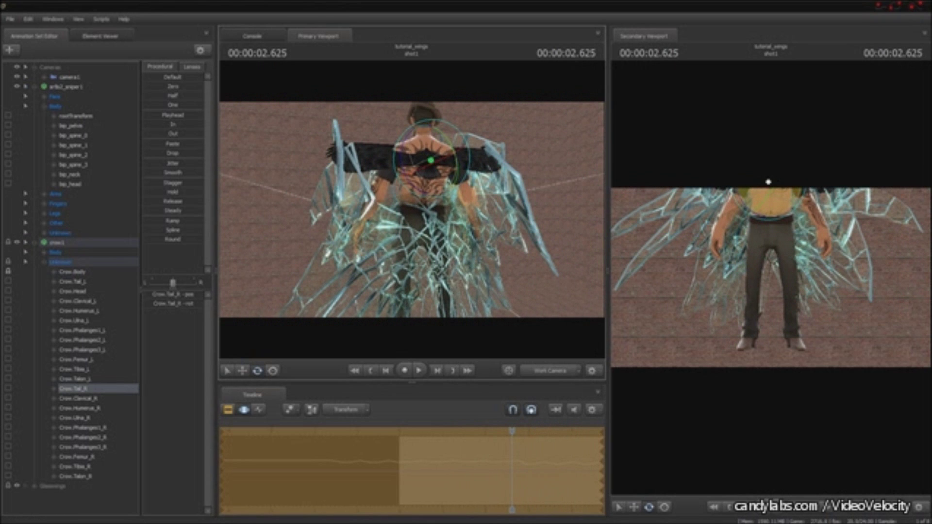
{"action": "left_click", "coordinate": [73, 282]}
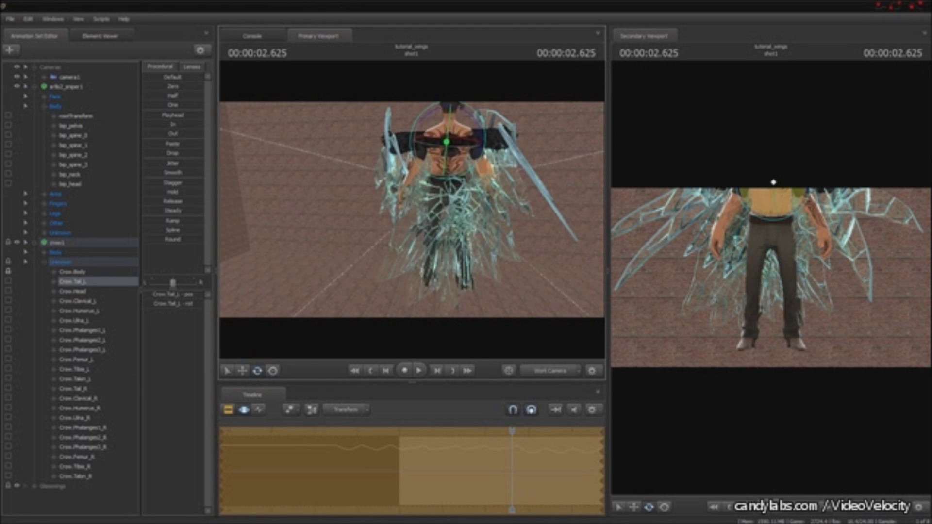
{"action": "left_click", "coordinate": [72, 388]}
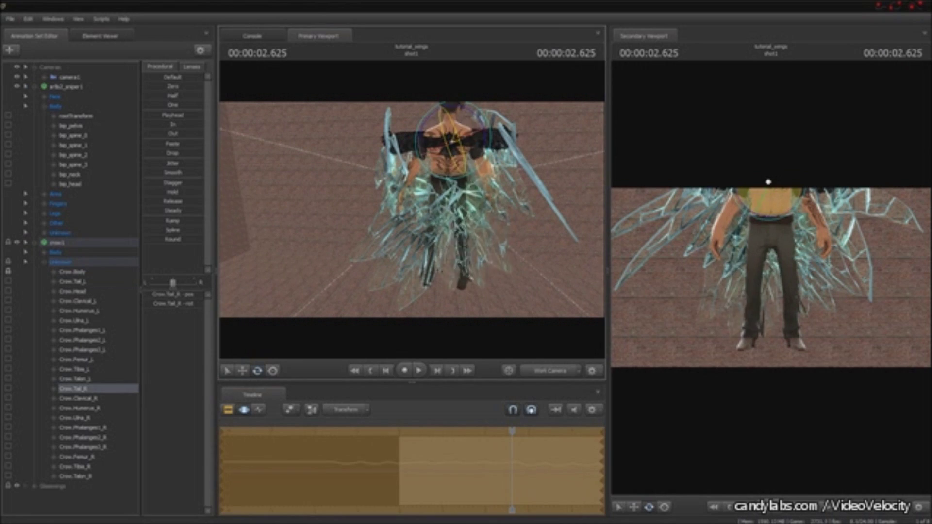
{"action": "key", "text": "space"}
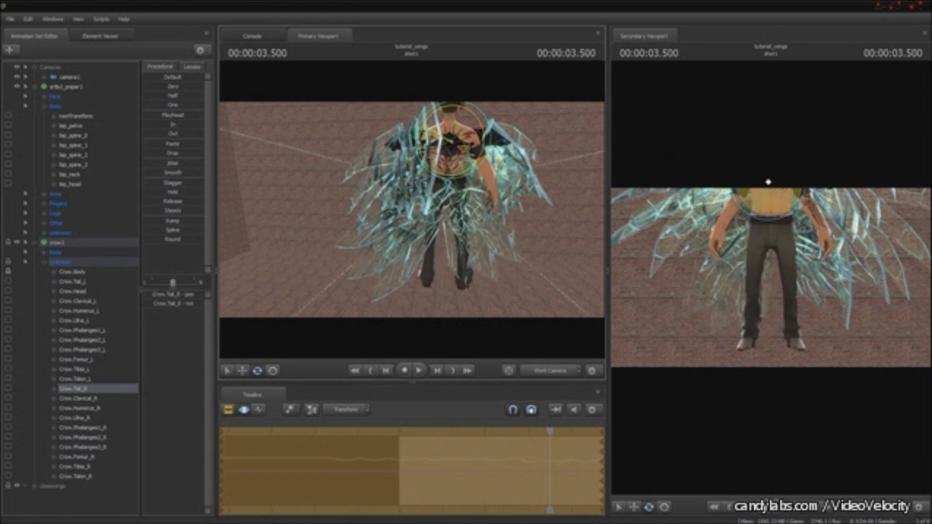
Switch to the Crow.Tail_L bone and paste the copied keys into its timeline
{"action": "left_click", "coordinate": [768, 182]}
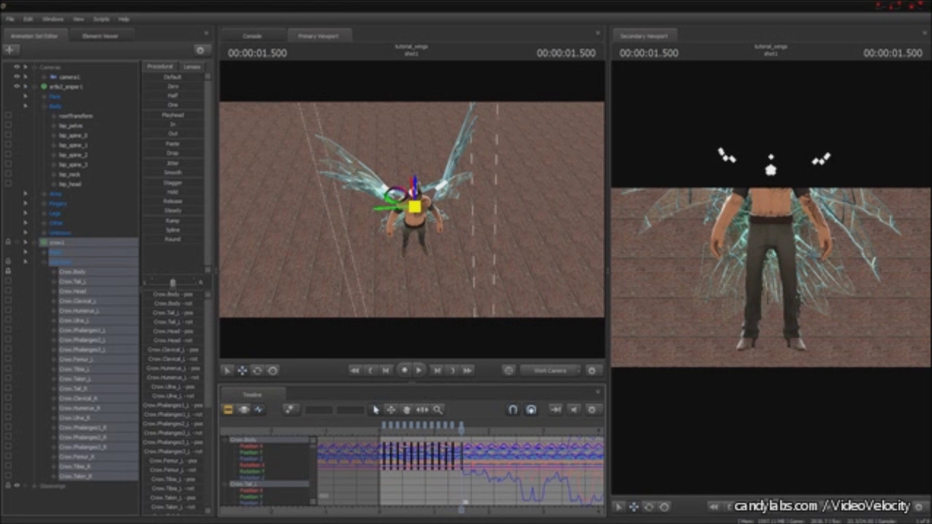
{"action": "left_click", "coordinate": [490, 355]}
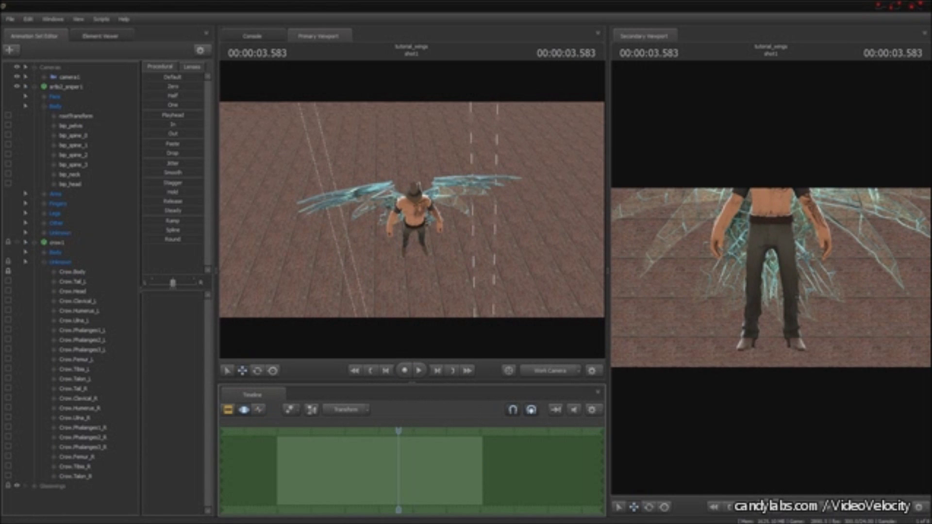
Import an animation sequence onto the Sniper's animation set, then view through camera1
{"action": "left_click", "coordinate": [65, 86]}
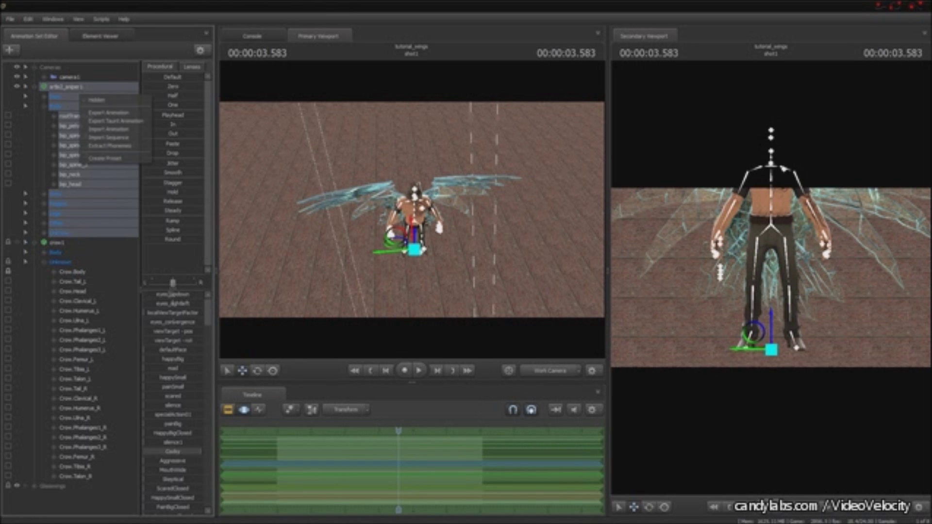
{"action": "right_click", "coordinate": [73, 88]}
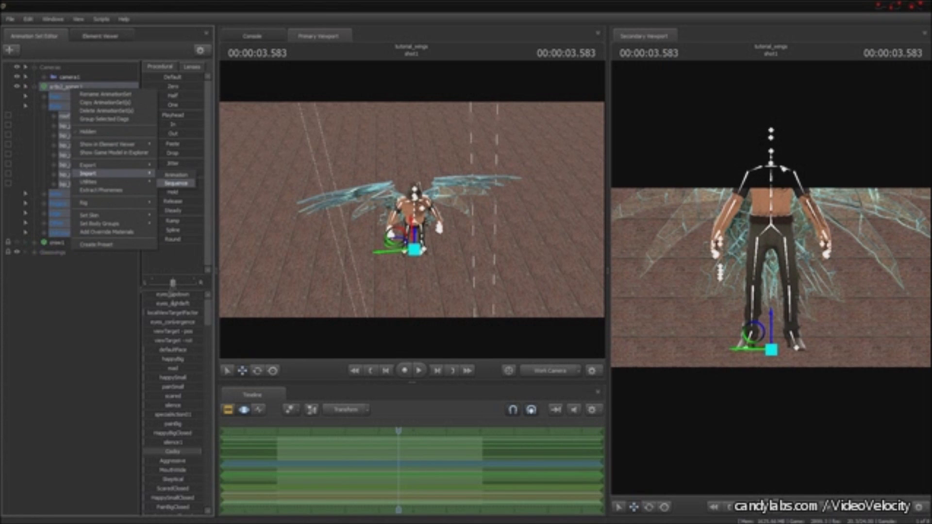
{"action": "left_click", "coordinate": [176, 183]}
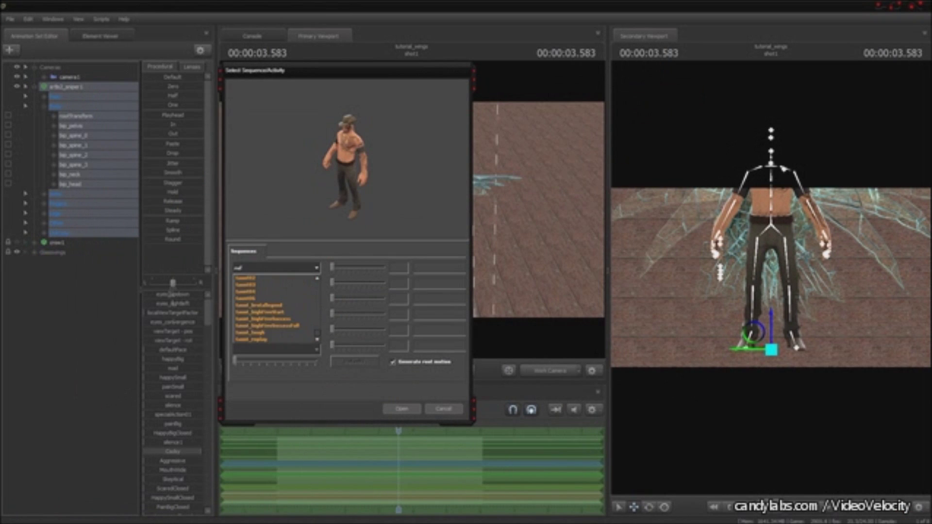
{"action": "key", "text": "Return"}
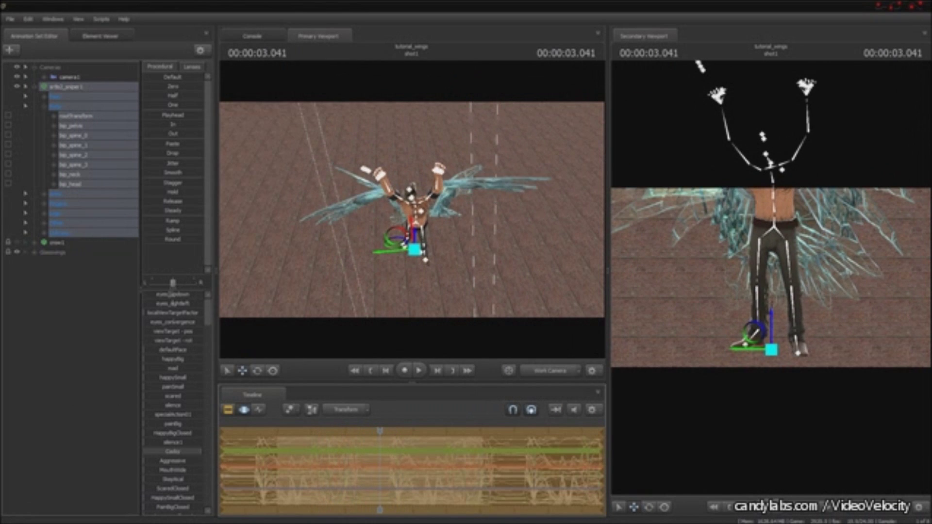
{"action": "left_click", "coordinate": [69, 77]}
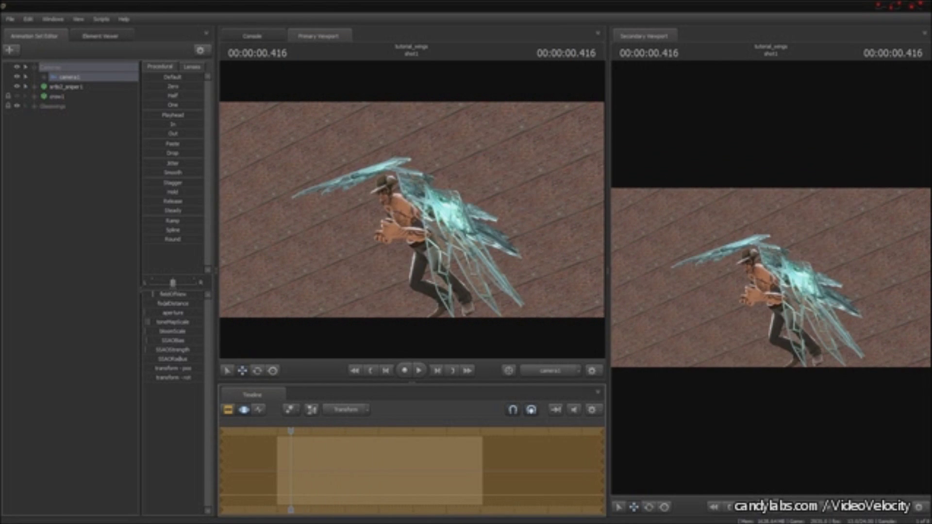
Add a light aimed at the winged Sniper, play the animation, and return to camera1
{"action": "right_click", "coordinate": [353, 265]}
{"action": "left_click", "coordinate": [380, 305]}
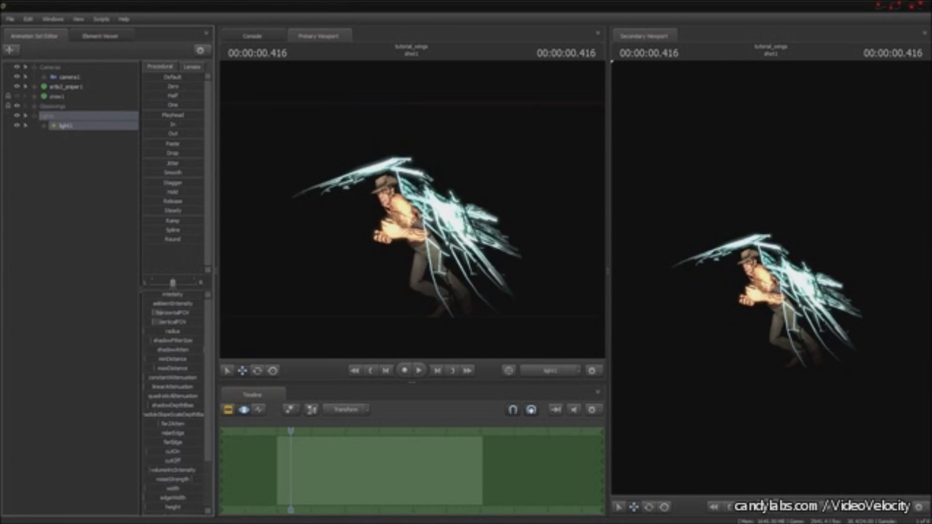
{"action": "left_click_drag", "start_coordinate": [381, 306], "coordinate": [408, 299]}
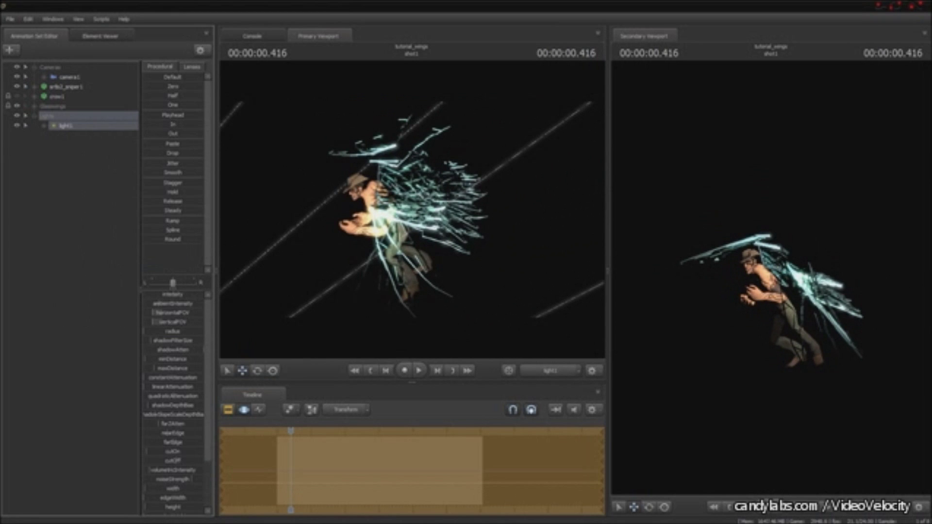
{"action": "scroll", "coordinate": [173, 403], "scroll_direction": "down", "scroll_amount": 2}
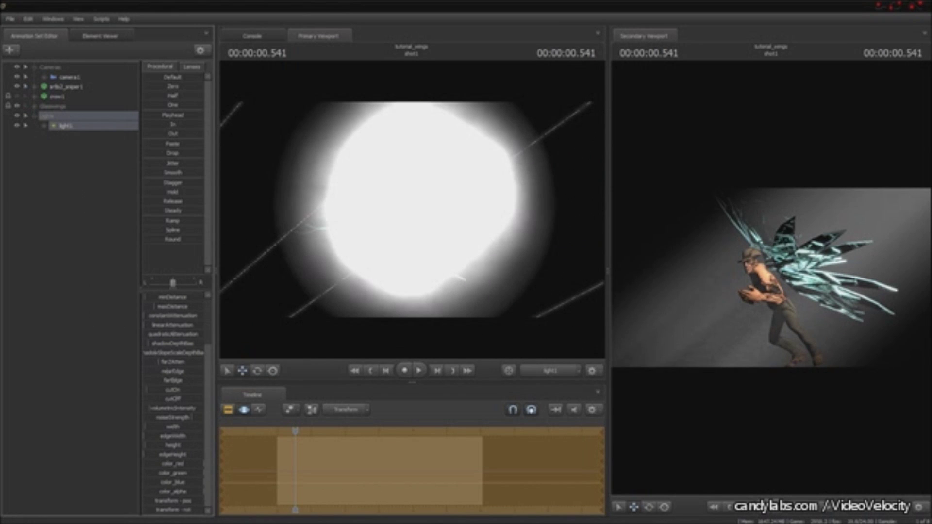
{"action": "scroll", "coordinate": [172, 402], "scroll_direction": "up", "scroll_amount": 2}
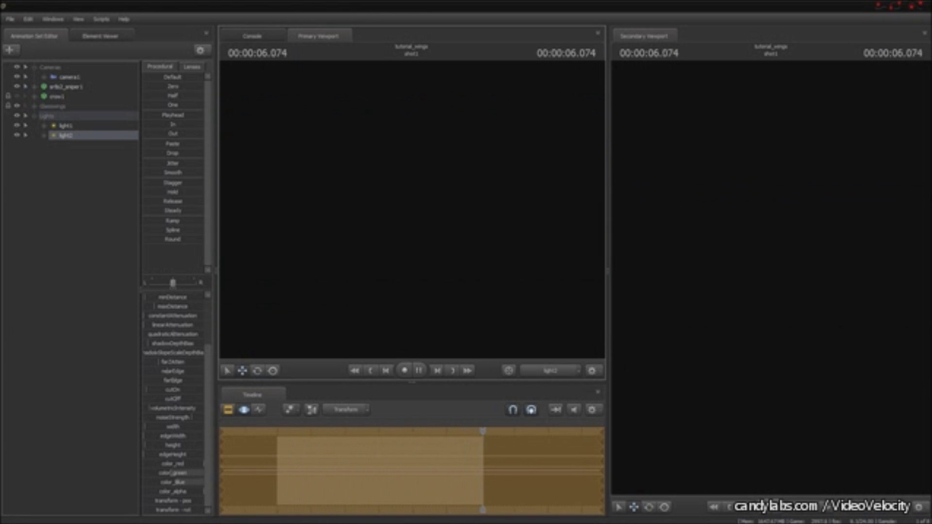
{"action": "key", "text": "space"}
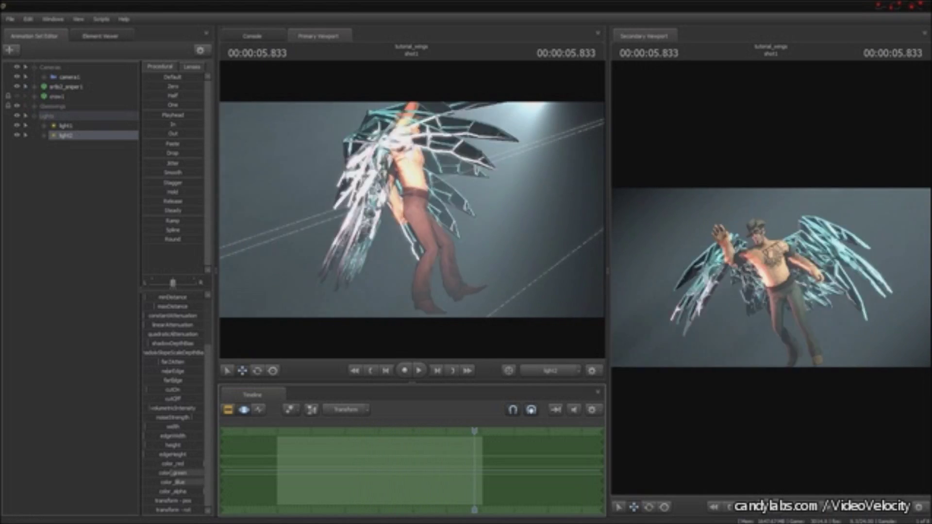
{"action": "left_click", "coordinate": [68, 77]}
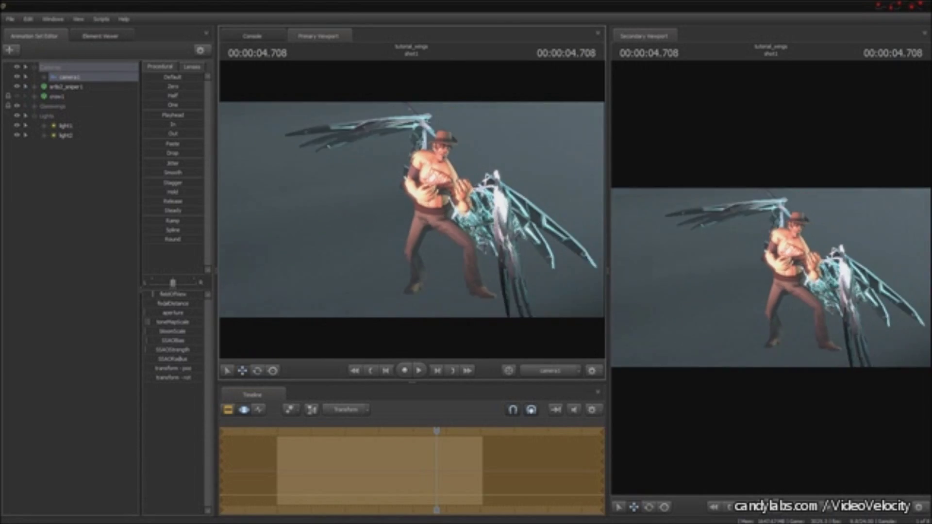